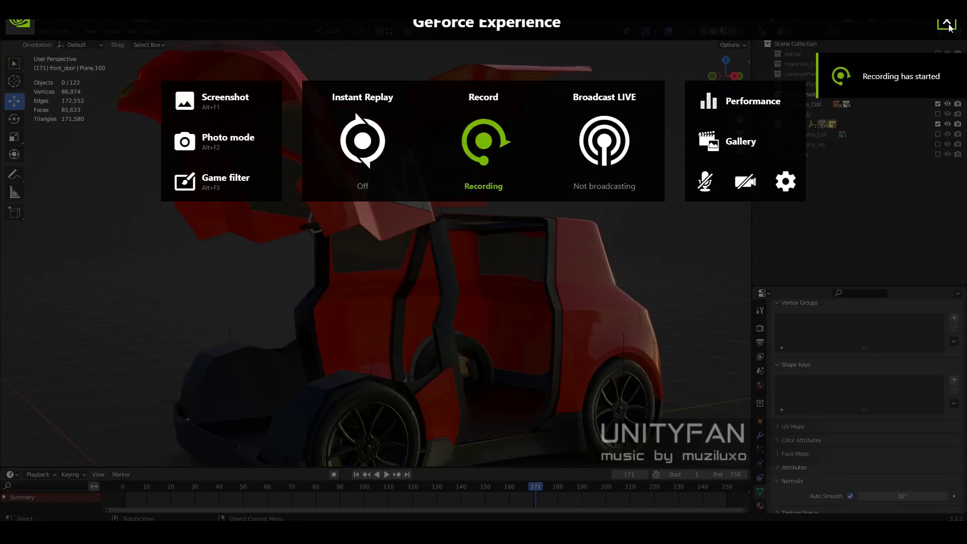
Play the gull-wing door animation and stop at frame 182 with the doors open.
left_click(946, 22)
mouse_move(527, 292)
middle_mouse_down()
mouse_move(546, 330)
mouse_move(530, 497)
middle_mouse_up()
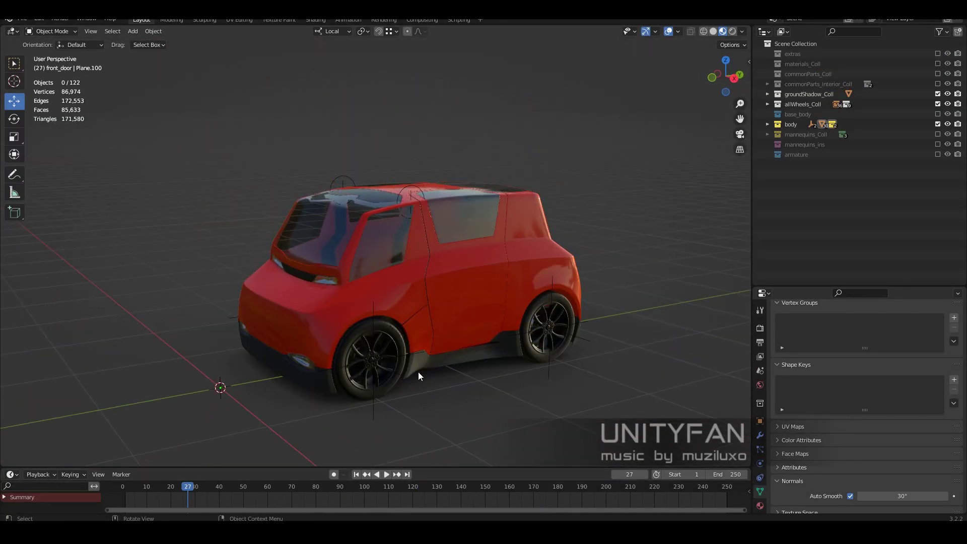
mouse_move(418, 372)
middle_mouse_down()
mouse_move(554, 358)
mouse_move(484, 364)
mouse_move(507, 364)
mouse_move(300, 485)
middle_mouse_up()
key("space")
mouse_move(429, 487)
middle_mouse_down()
mouse_move(463, 343)
mouse_move(353, 353)
mouse_move(443, 381)
mouse_move(361, 356)
mouse_move(525, 364)
mouse_move(440, 297)
mouse_move(548, 275)
mouse_move(421, 213)
mouse_move(608, 205)
mouse_move(459, 262)
mouse_move(440, 321)
middle_mouse_up()
key("shift+z")
Switch the viewport to Solid shading from the Z shading pie.
key("space")
key("z")
left_click(365, 352)
Hide mannequins_ins and knife-cut new edges across the floor's wheel-arch face.
left_click(937, 144)
key("Tab")
scroll(444, 320, "up", 5)
key("Return")
middle_click_drag(360, 215, 384, 296)
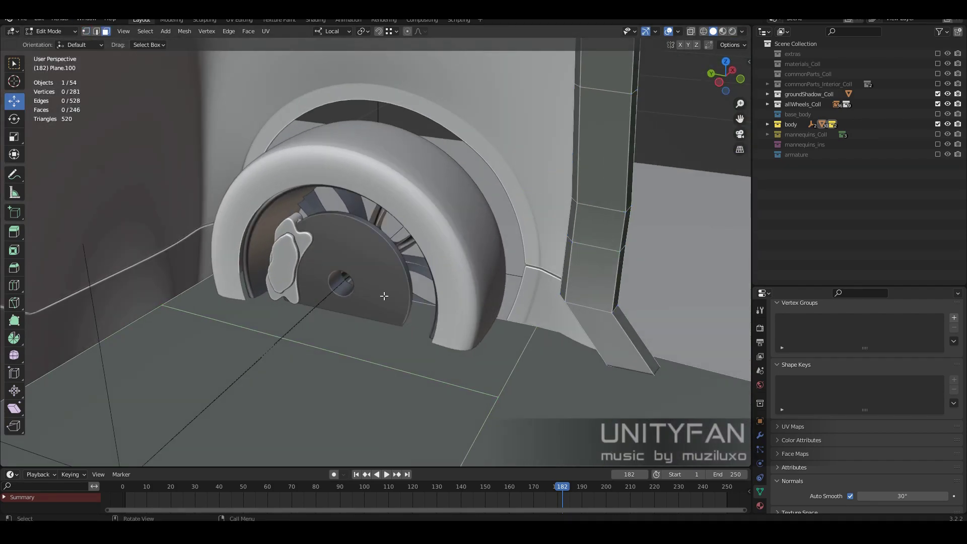
Select the short edge on the box beside the wheel arch and delete the unwanted geometry.
middle_click_drag(342, 354, 302, 251)
key("2")
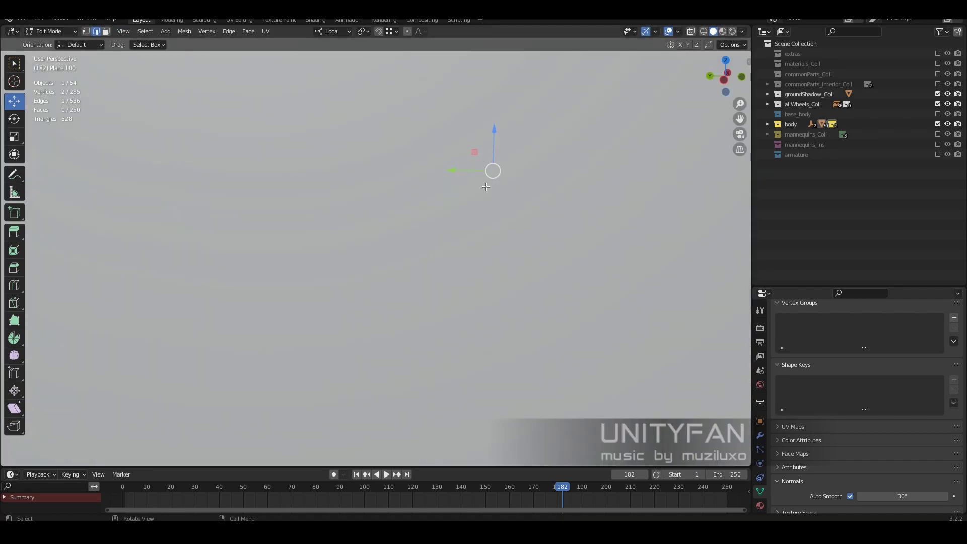
left_click(416, 140)
middle_click_drag(220, 186, 456, 146)
scroll(456, 147, "down", 5)
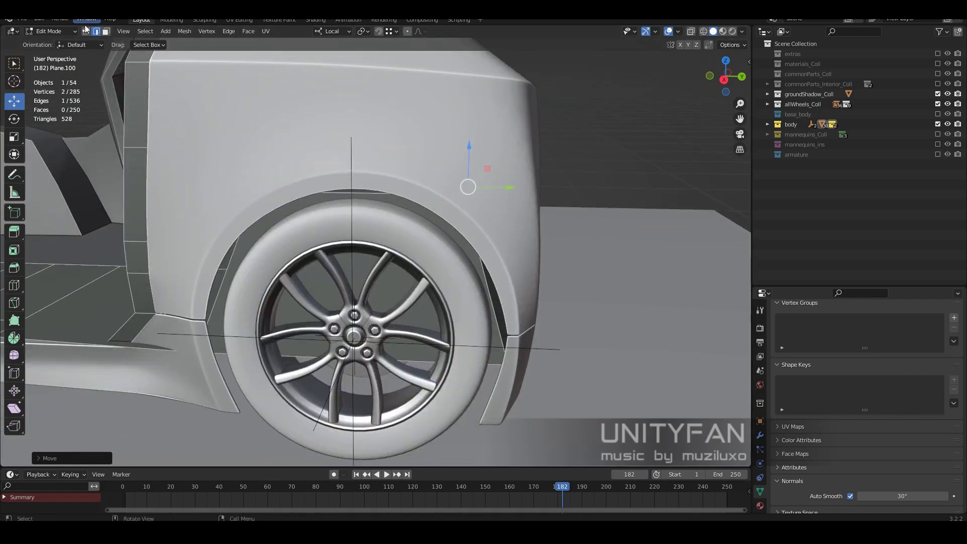
left_click(292, 240)
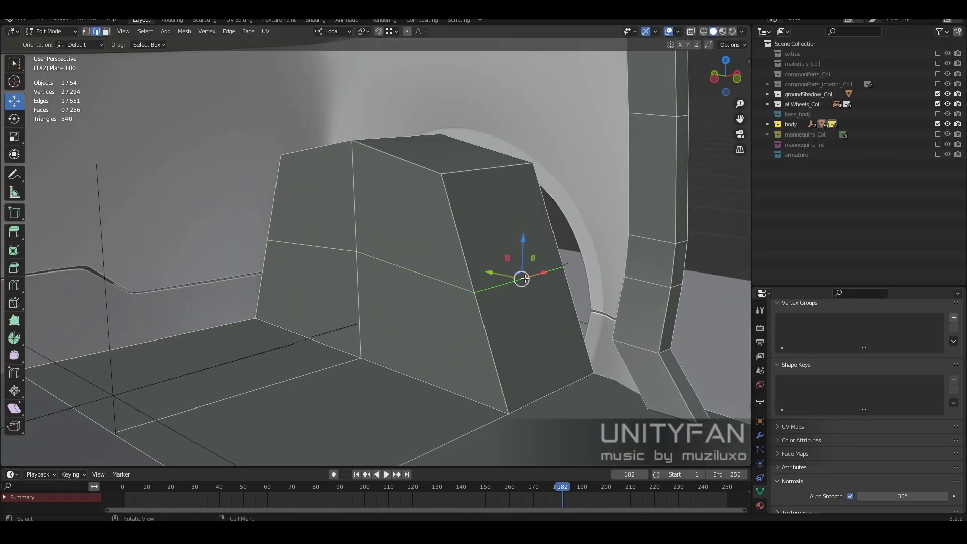
Move the floor edges into place, constrained along the X axis.
left_click_drag(524, 279, 587, 270)
left_click(209, 237)
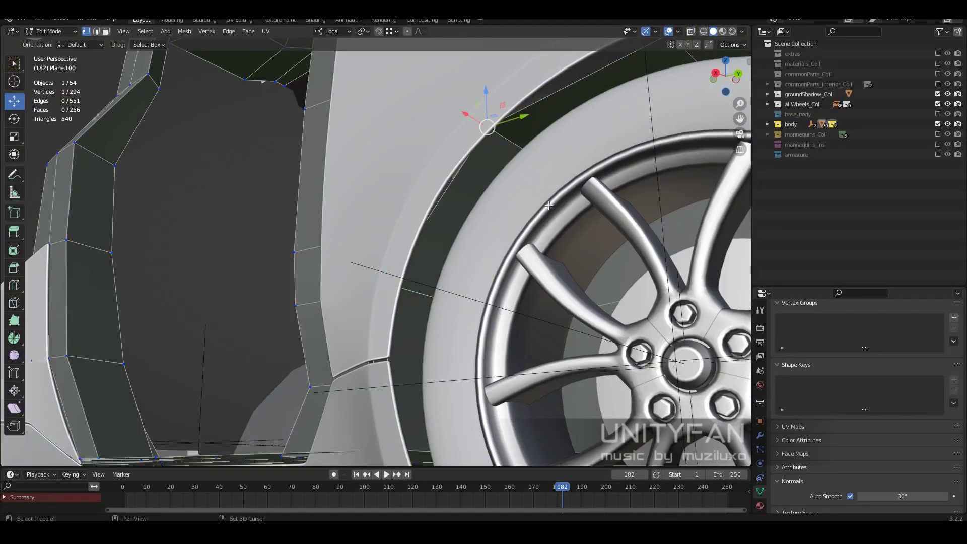
key("g")
key("x")
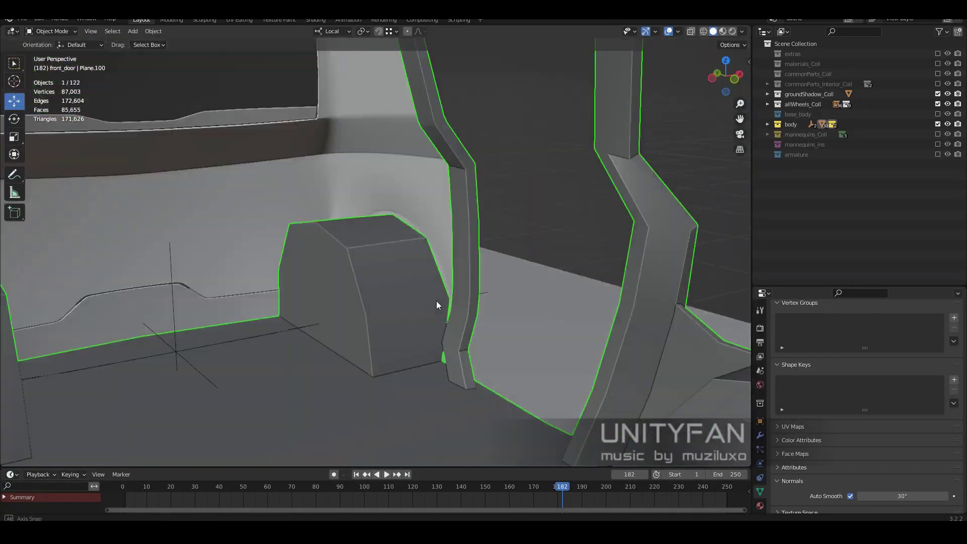
middle_click_drag(471, 438, 421, 328)
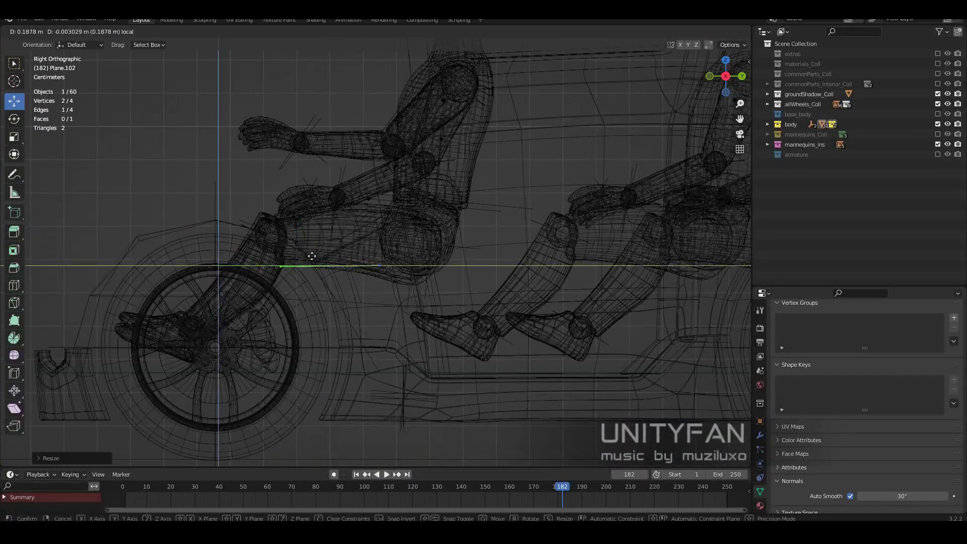
Scale the seat edge and extrude it into a cushion and backrest along the mannequin.
key("s")
left_click(412, 292)
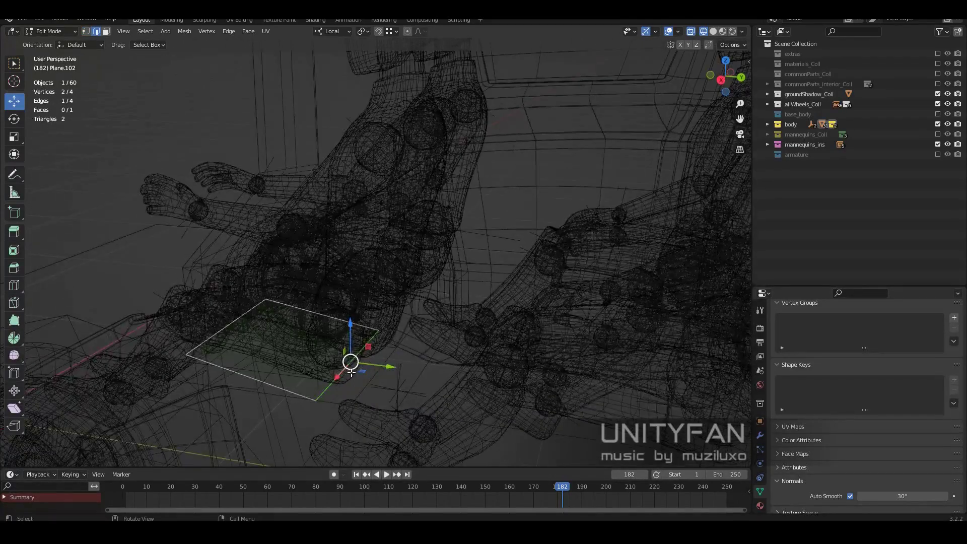
key("e")
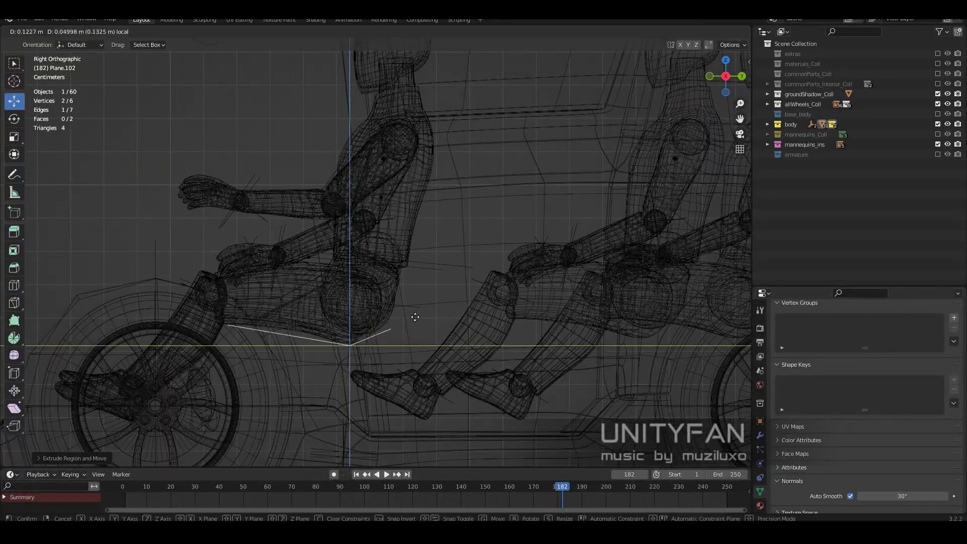
left_click(415, 317)
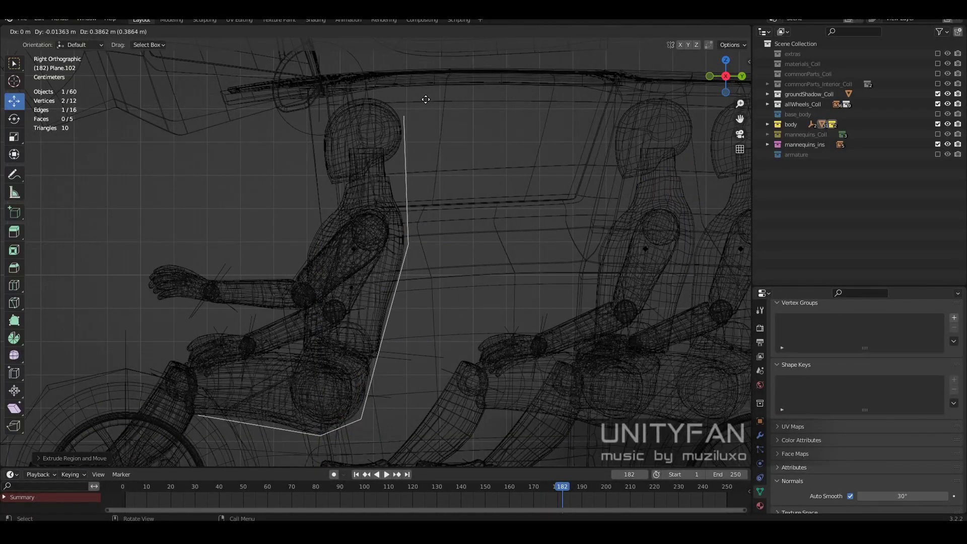
left_click(425, 99)
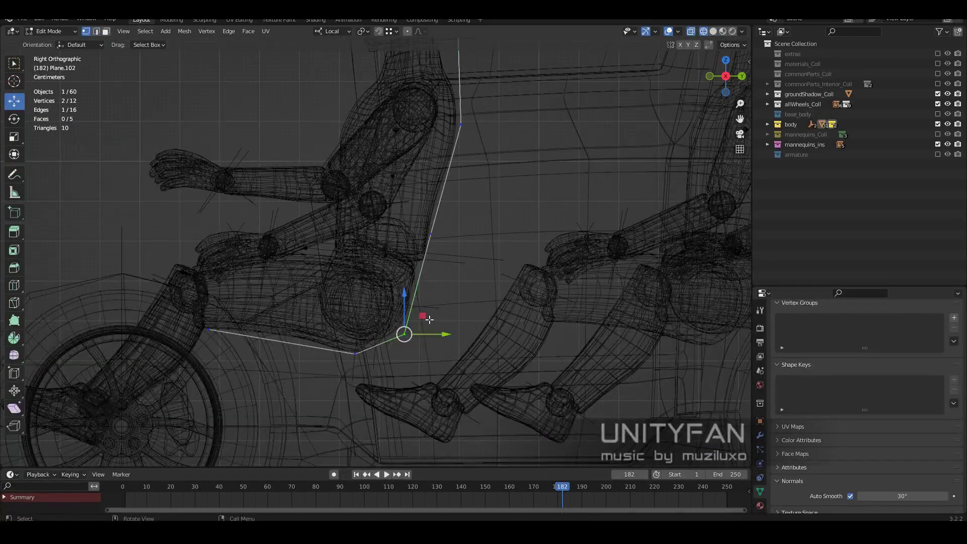
Adjust a seat vertex's position and return the view to Solid shading.
key("g")
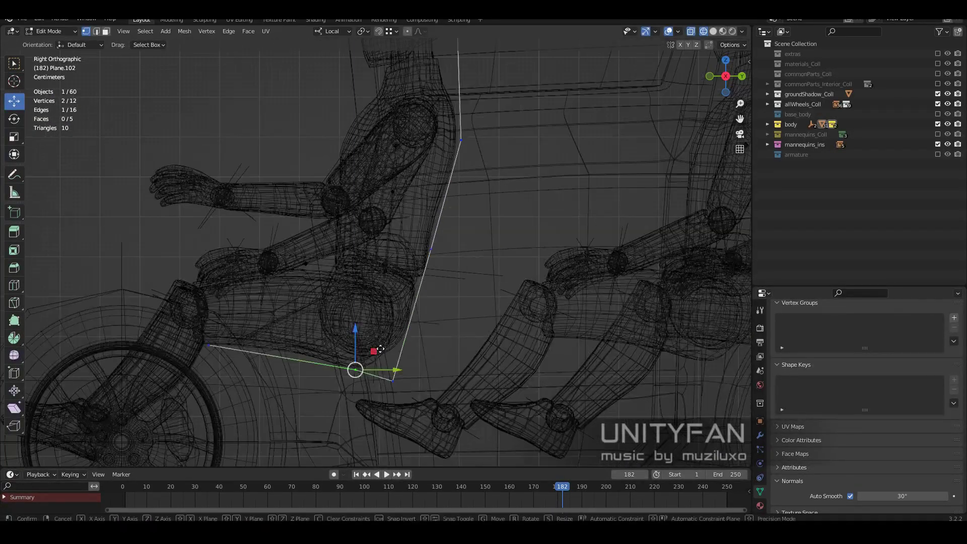
left_click(412, 352)
scroll(383, 333, "down", 2)
scroll(362, 323, "down", 2)
scroll(355, 319, "down", 2)
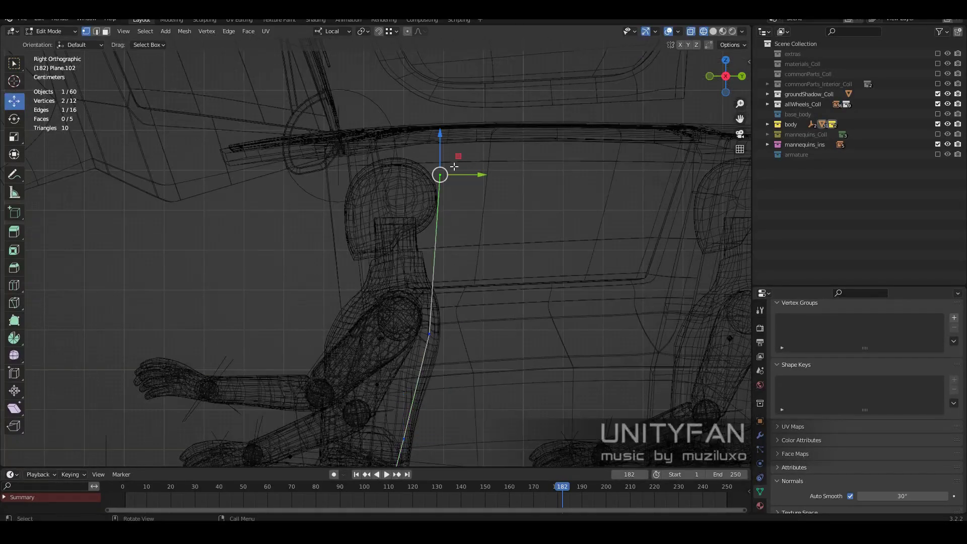
scroll(355, 319, "down", 2)
key("z")
left_click(429, 316)
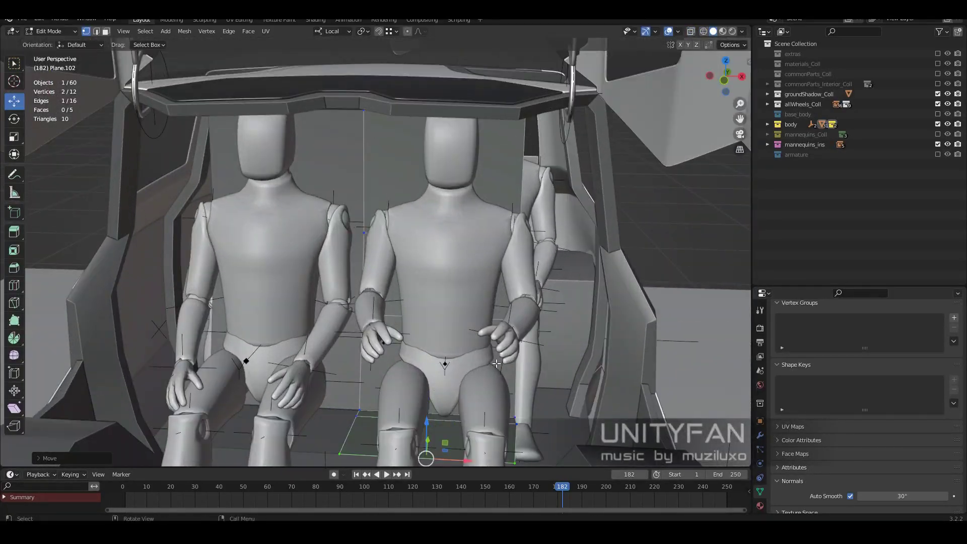
scroll(399, 255, "up", 3)
Remove a stray seat vertex, knife-cut the seat face, and delete the unwanted face.
scroll(358, 248, "down", 3)
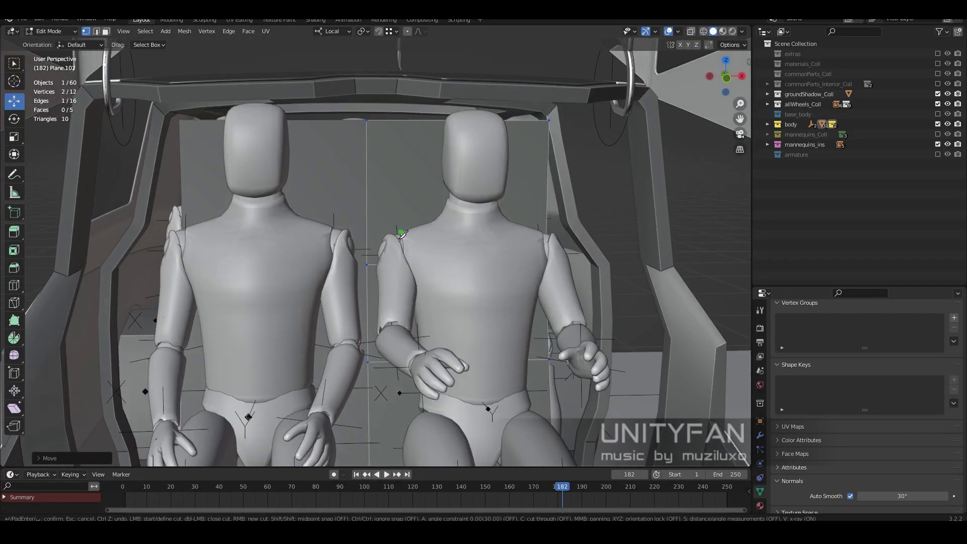
right_click(396, 185)
left_click(396, 186)
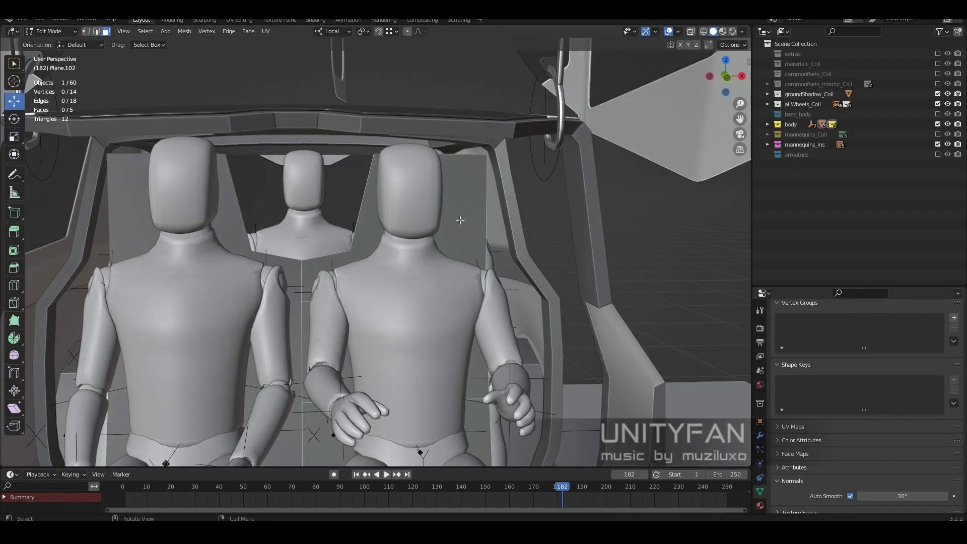
middle_click_drag(395, 185, 467, 135)
key("Return")
middle_click_drag(532, 262, 352, 217)
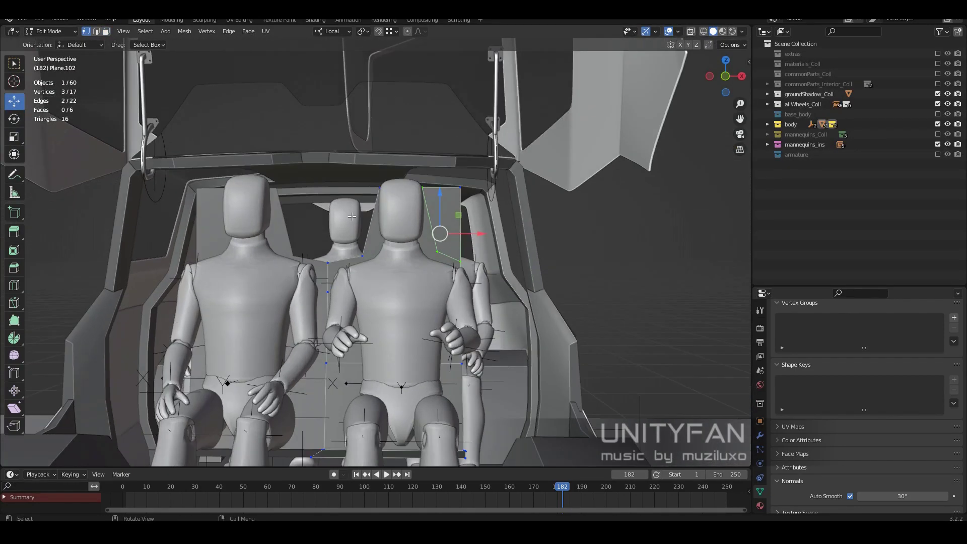
left_click(445, 231)
Reposition seat vertices and extrude a new seat face from a selected edge.
middle_click_drag(445, 235, 467, 250)
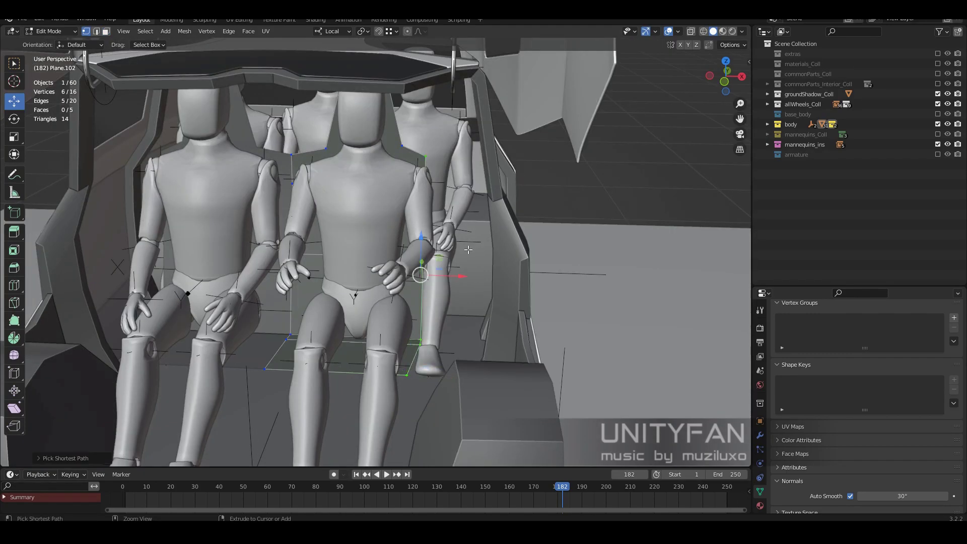
left_click(486, 284)
mouse_move(486, 284)
middle_mouse_down()
mouse_move(443, 287)
mouse_move(425, 375)
mouse_move(443, 312)
mouse_move(463, 304)
mouse_move(384, 358)
middle_mouse_up()
scroll(443, 287, "up", 3)
left_click(443, 287)
key("2")
key("e")
left_click(443, 312)
Knife-cut the seat face again and merge two vertices into one.
scroll(453, 312, "down", 3)
scroll(454, 312, "up", 4)
key("1")
key("Return")
middle_click_drag(347, 303, 367, 347)
scroll(376, 326, "up", 3)
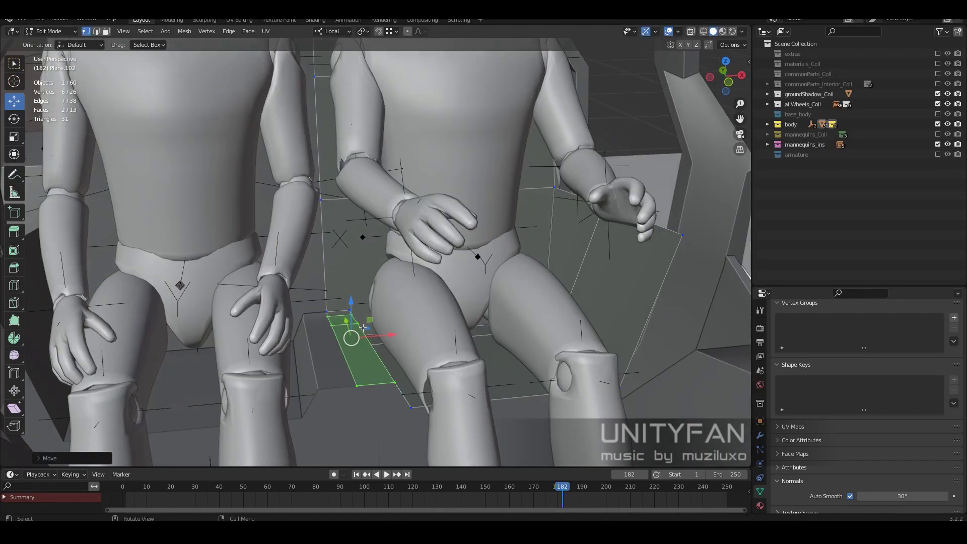
left_click(345, 323)
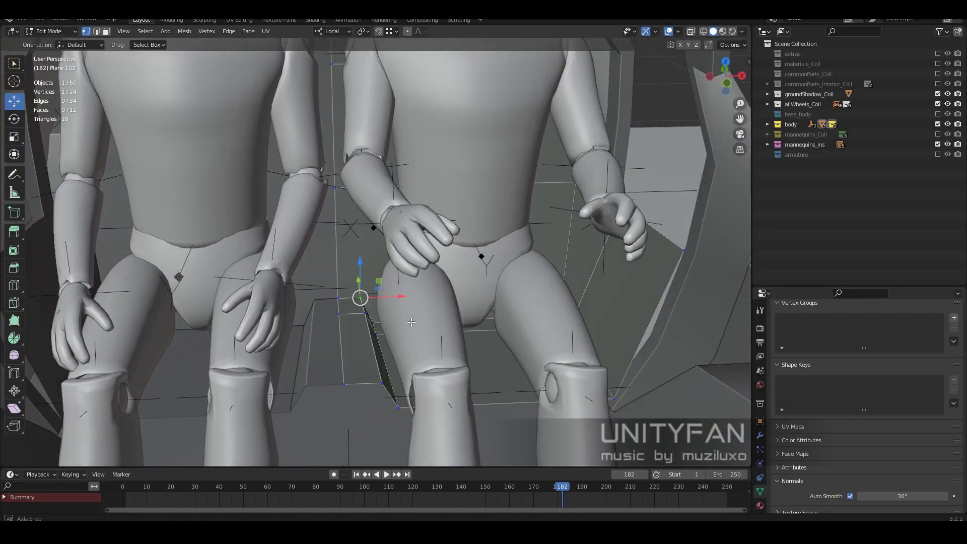
Move seat vertices so the seat fits the mannequins' hips and legs.
middle_click_drag(345, 325, 352, 302)
scroll(352, 302, "down", 4)
scroll(352, 303, "up", 4)
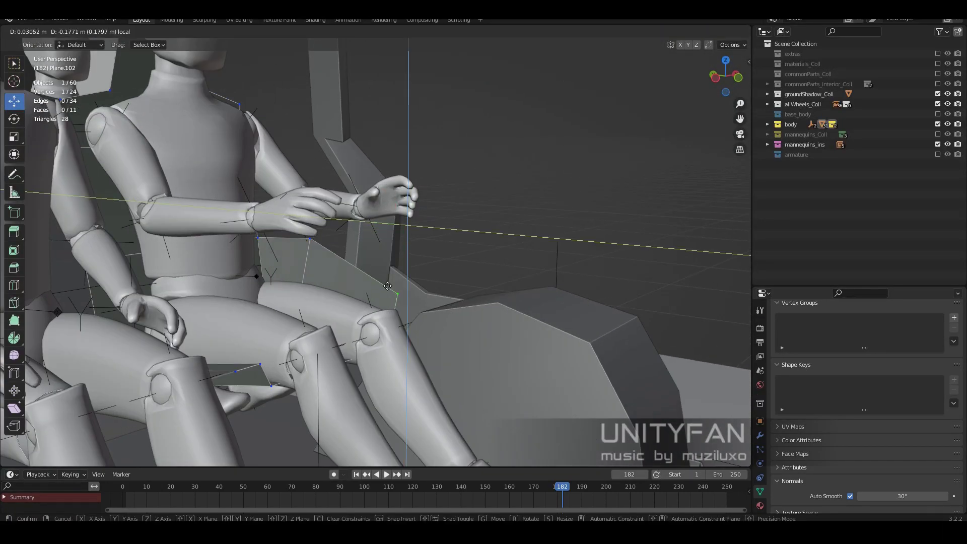
left_click(305, 252)
scroll(304, 252, "down", 4)
middle_click_drag(304, 252, 462, 338)
scroll(463, 338, "up", 4)
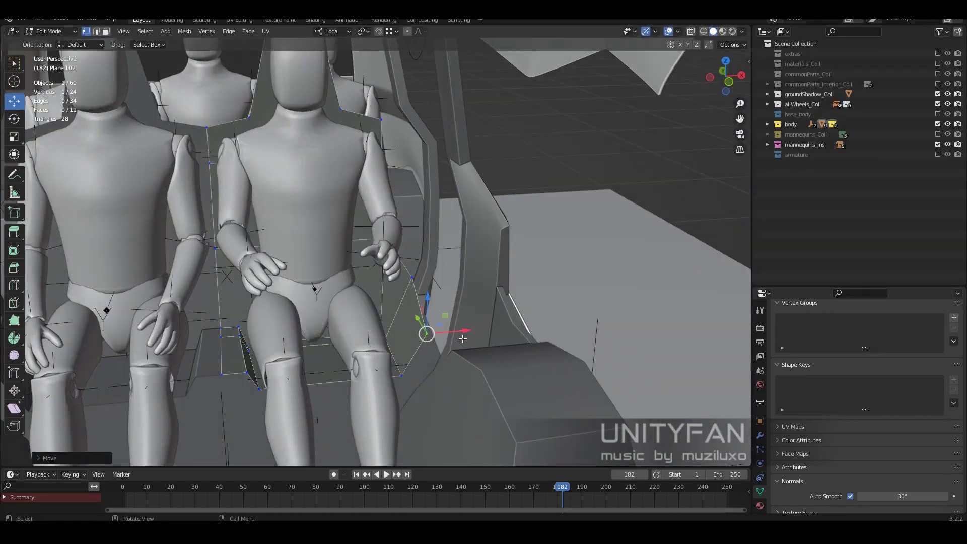
left_click(447, 285)
scroll(446, 285, "down", 4)
Select the seat's side edge and return to Object Mode to check the seat.
mouse_move(447, 285)
middle_mouse_down()
mouse_move(441, 190)
mouse_move(362, 282)
mouse_move(398, 273)
mouse_move(376, 231)
mouse_move(404, 273)
mouse_move(368, 178)
middle_mouse_up()
scroll(441, 191, "up", 4)
left_click(332, 278)
scroll(396, 272, "down", 4)
scroll(398, 272, "up", 4)
key("Tab")
key("Tab")
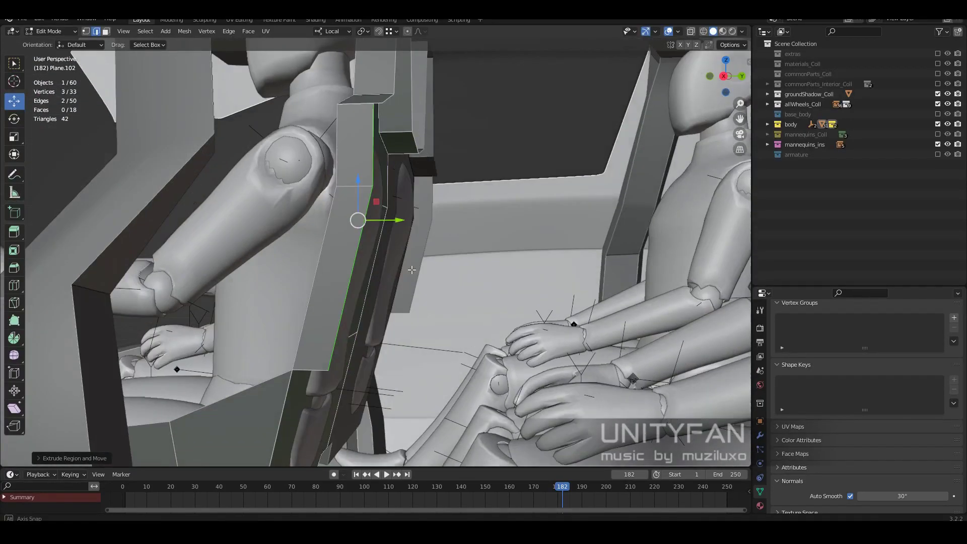
Merge seat vertices, select the front-edge vertices, and fill a new face.
key("1")
left_click(427, 188)
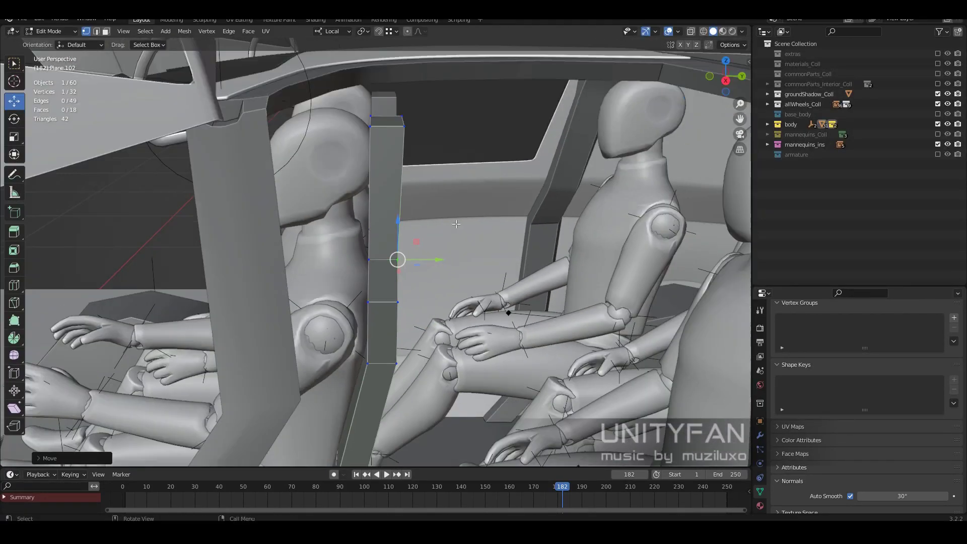
middle_click_drag(456, 223, 437, 292)
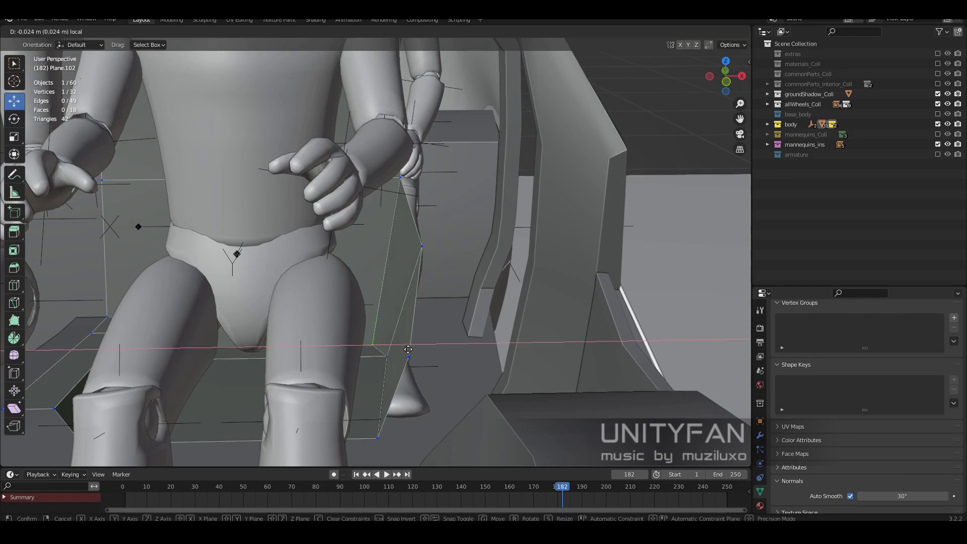
left_click(423, 284, "shift")
mouse_move(424, 284)
middle_mouse_down()
mouse_move(431, 266)
mouse_move(453, 282)
mouse_move(455, 259)
middle_mouse_up()
left_click(451, 238)
key("f")
key("1")
Move the seat edge down between the two front mannequins' legs.
mouse_move(434, 189)
middle_mouse_down()
mouse_move(382, 211)
mouse_move(352, 192)
middle_mouse_up()
left_click(96, 33)
mouse_move(392, 282)
middle_mouse_down()
mouse_move(415, 287)
mouse_move(352, 252)
mouse_move(322, 272)
middle_mouse_up()
left_click(408, 305)
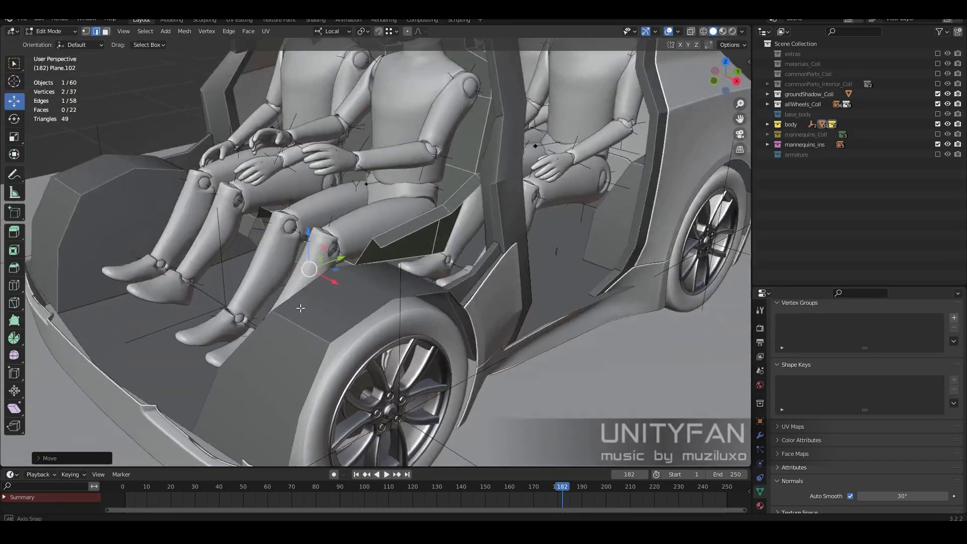
scroll(316, 270, "up", 3)
middle_click_drag(357, 330, 290, 348)
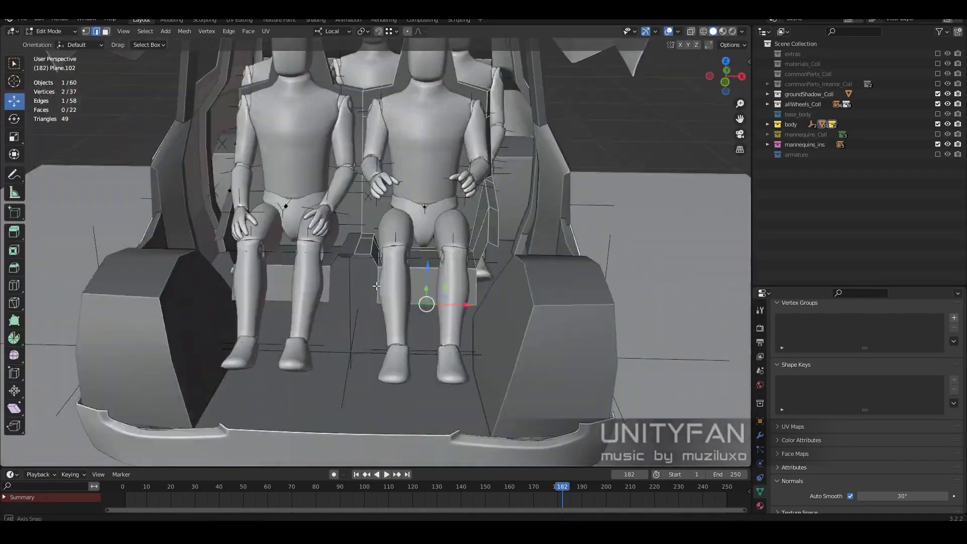
mouse_move(376, 286)
middle_mouse_down()
mouse_move(345, 276)
mouse_move(330, 340)
middle_mouse_up()
Extrude the seat edge twice to box in the front panel toward the floor.
key("e")
left_click(306, 255)
key("e")
left_click(330, 340)
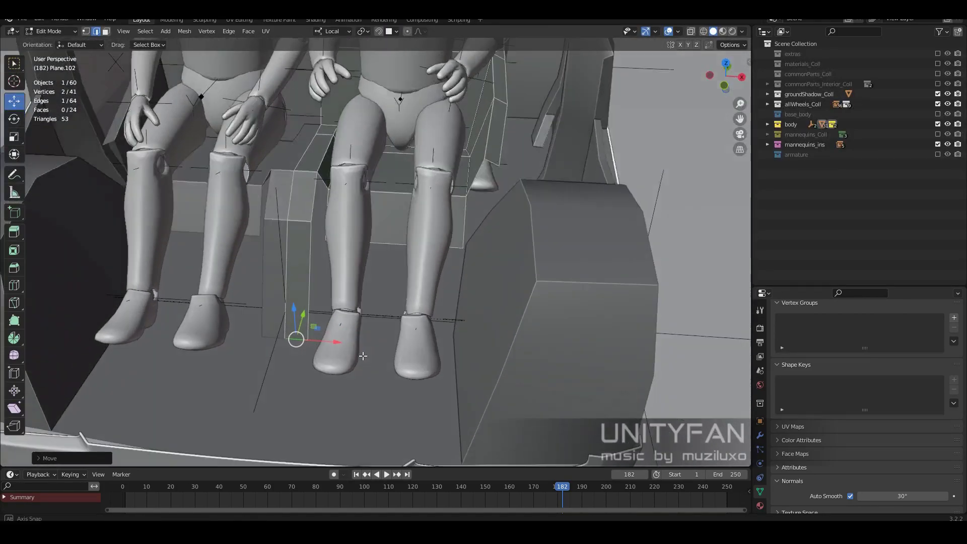
middle_click_drag(468, 322, 389, 317)
middle_click_drag(435, 287, 405, 262)
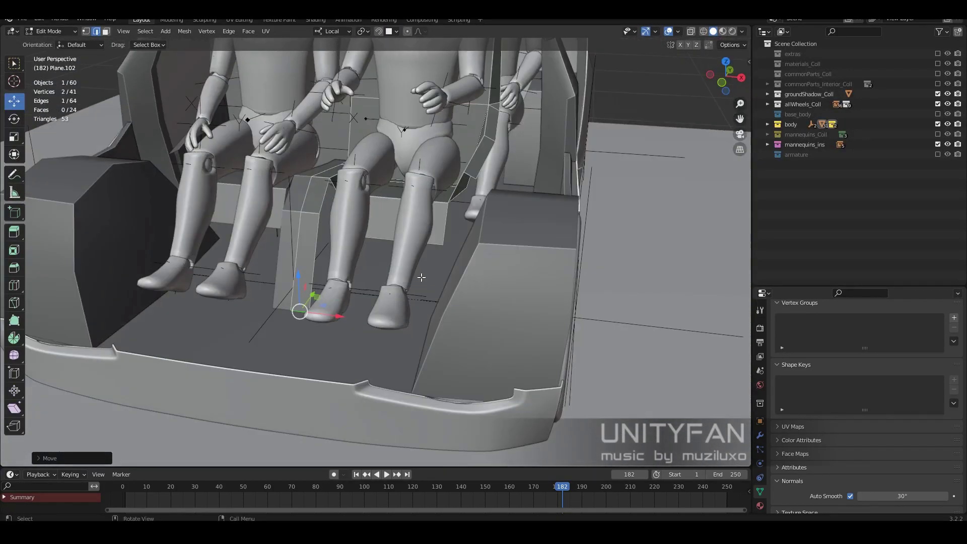
Fill a face across four selected edges of the central divider.
key("1")
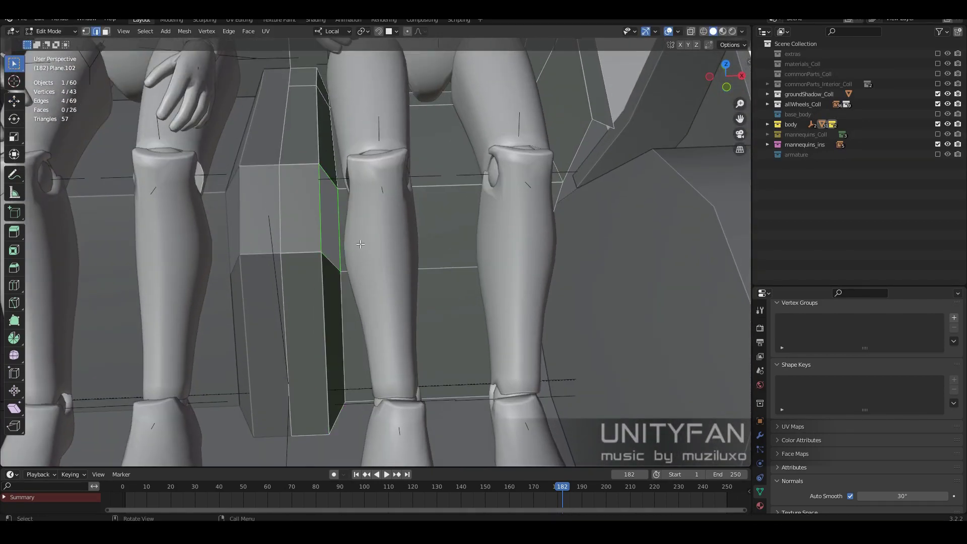
key("f")
middle_click_drag(361, 244, 302, 151)
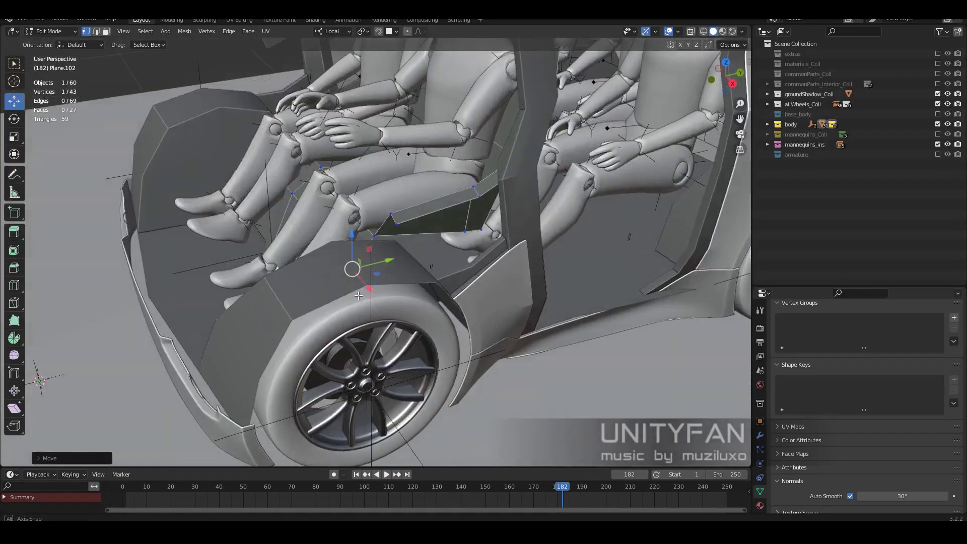
mouse_move(446, 306)
middle_mouse_down()
mouse_move(397, 283)
mouse_move(428, 303)
mouse_move(457, 200)
middle_mouse_up()
Extrude a divider edge, undo the accidental bevel, and zoom out over the interior.
key("2")
left_click(398, 283)
left_click(417, 301)
left_click(441, 274, "ctrl")
middle_click_drag(440, 275, 346, 300)
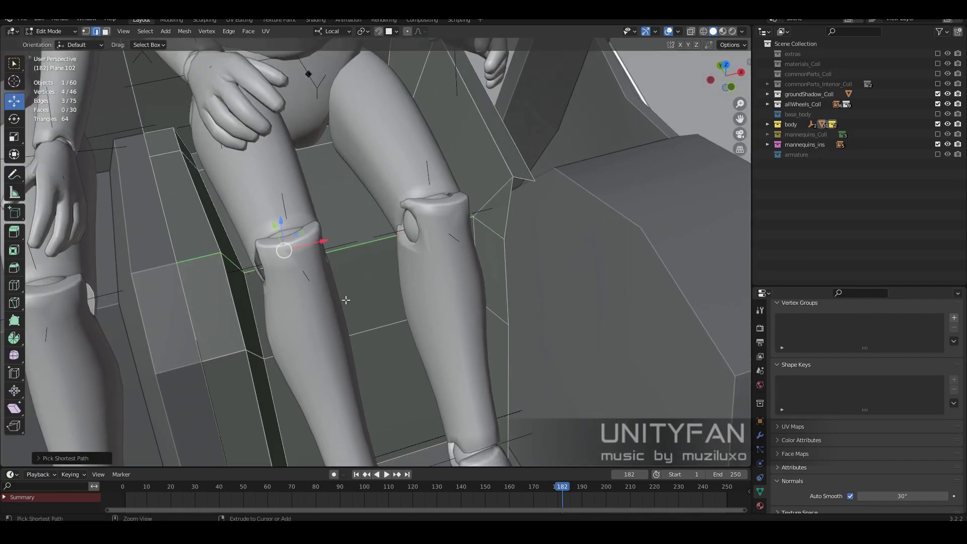
key("ctrl+z")
mouse_move(503, 234)
middle_mouse_down()
mouse_move(494, 276)
mouse_move(466, 224)
mouse_move(355, 255)
mouse_move(541, 338)
mouse_move(424, 334)
middle_mouse_up()
scroll(463, 225, "down", 3)
scroll(355, 255, "down", 2)
Move the seat's side edge beside the mannequins' legs.
scroll(445, 351, "up", 1)
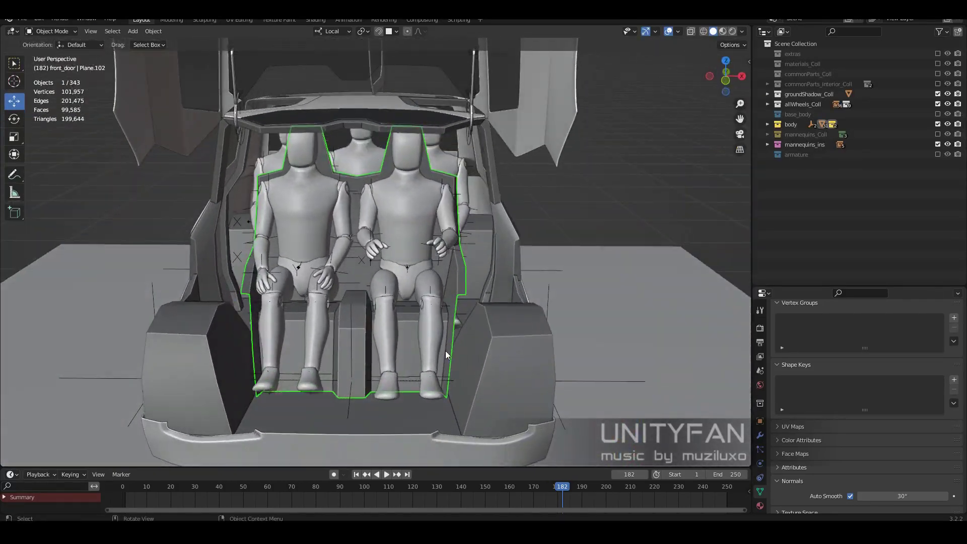
scroll(358, 315, "up", 4)
key("1")
middle_click_drag(357, 316, 386, 266)
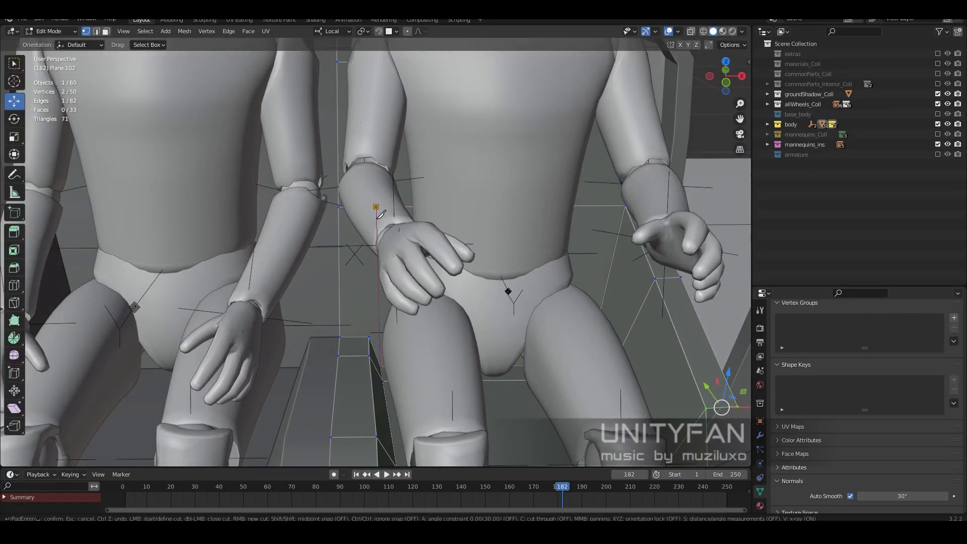
mouse_move(372, 313)
middle_mouse_down()
mouse_move(444, 333)
mouse_move(425, 307)
mouse_move(385, 368)
mouse_move(323, 388)
mouse_move(456, 390)
middle_mouse_up()
key("g")
left_click(445, 333)
scroll(445, 333, "down", 3)
scroll(426, 307, "up", 4)
Extrude the seat's side wall region alongside the legs.
key("Tab")
scroll(426, 307, "down", 4)
scroll(439, 322, "down", 5)
scroll(385, 369, "up", 3)
scroll(456, 389, "up", 1)
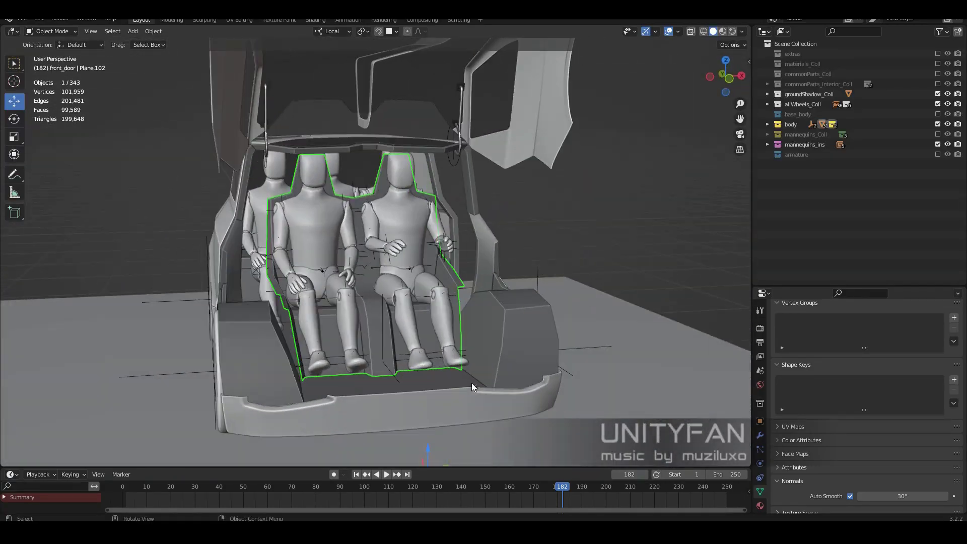
scroll(471, 382, "up", 3)
scroll(446, 385, "up", 2)
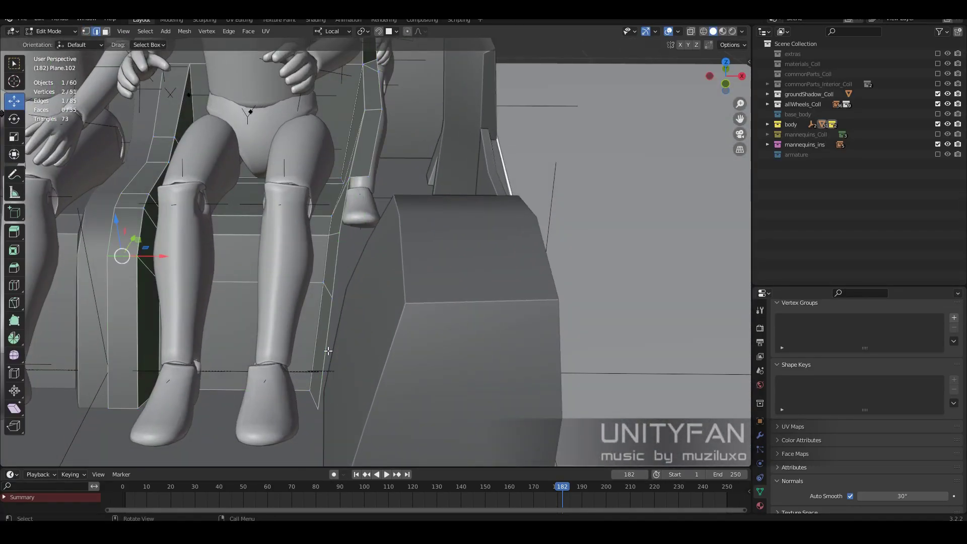
middle_click_drag(328, 351, 360, 293)
left_click(379, 350)
middle_click_drag(379, 351, 407, 325, "shift")
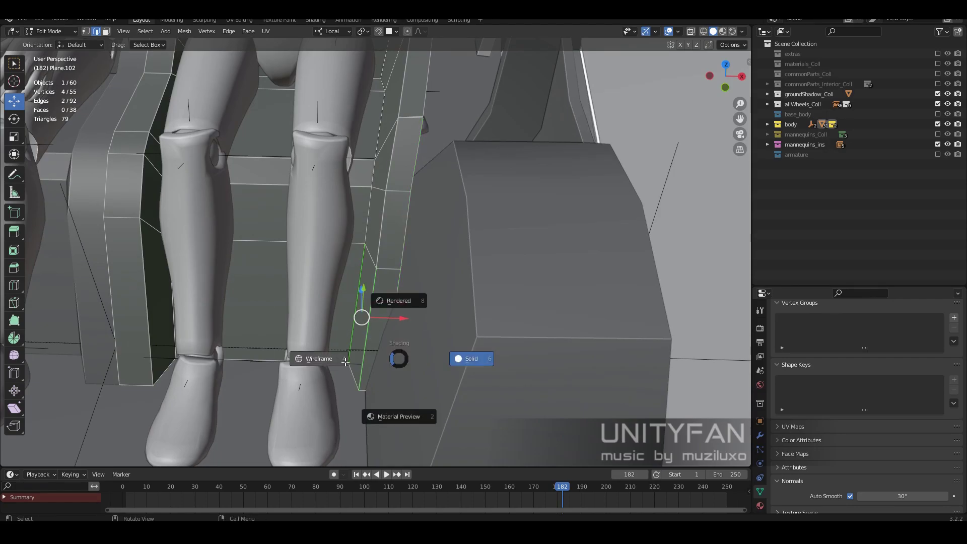
In wireframe shading, select and move the hidden vertices behind the seat wall.
left_click(345, 361)
scroll(446, 188, "up", 3)
left_click(446, 188)
scroll(407, 297, "down", 3)
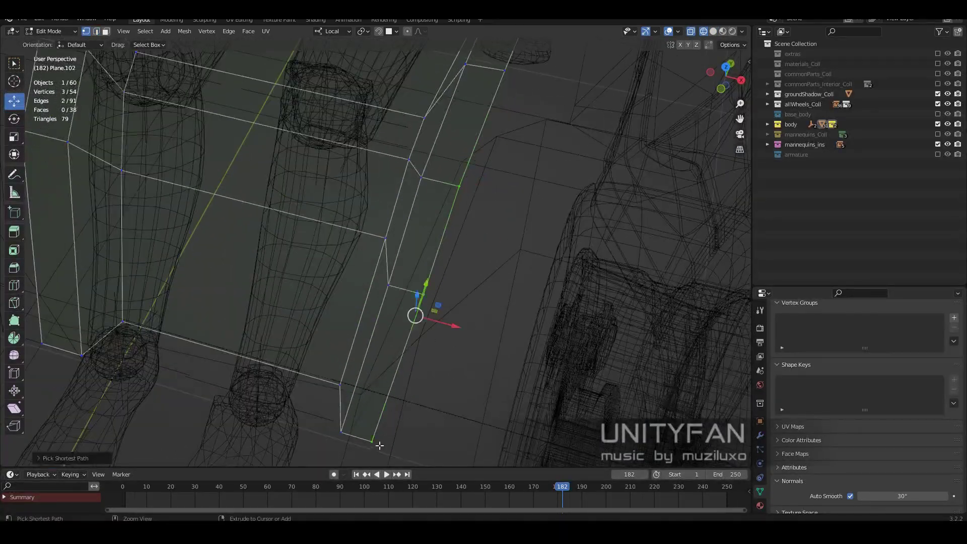
key("shift+z")
key("shift+z")
middle_click_drag(383, 302, 261, 308)
key("2")
middle_click_drag(236, 177, 361, 313)
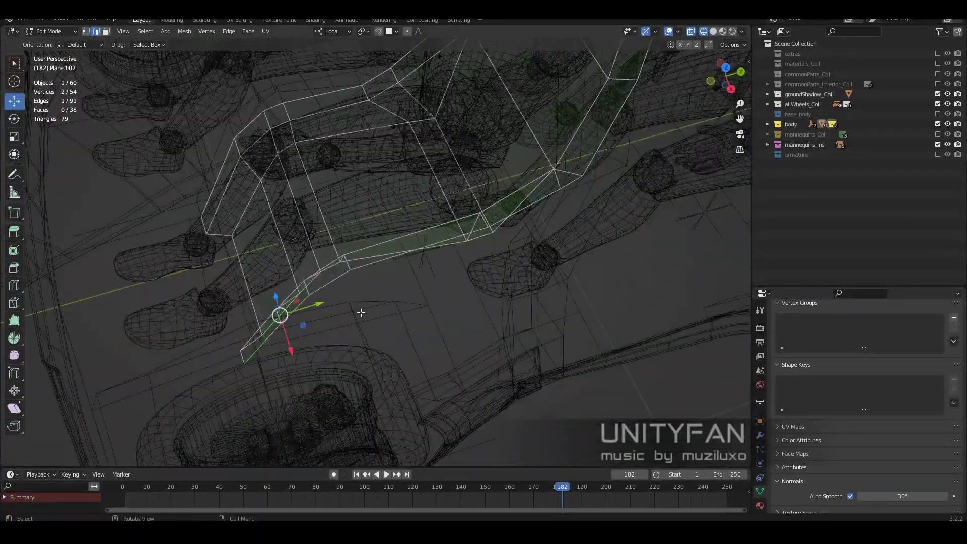
middle_click_drag(468, 282, 314, 295)
Return to solid shading and isolate the seat mesh in local view.
scroll(373, 329, "up", 3)
key("z")
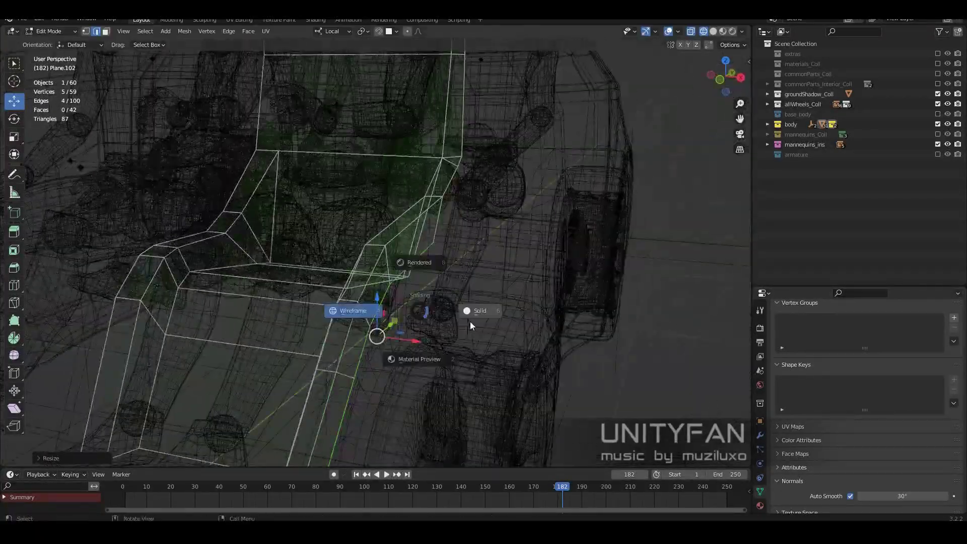
left_click(470, 321)
mouse_move(470, 321)
middle_mouse_down()
mouse_move(331, 247)
mouse_move(382, 359)
mouse_move(406, 331)
mouse_move(347, 320)
middle_mouse_up()
key("1")
scroll(382, 359, "down", 5)
key("KP_Divide")
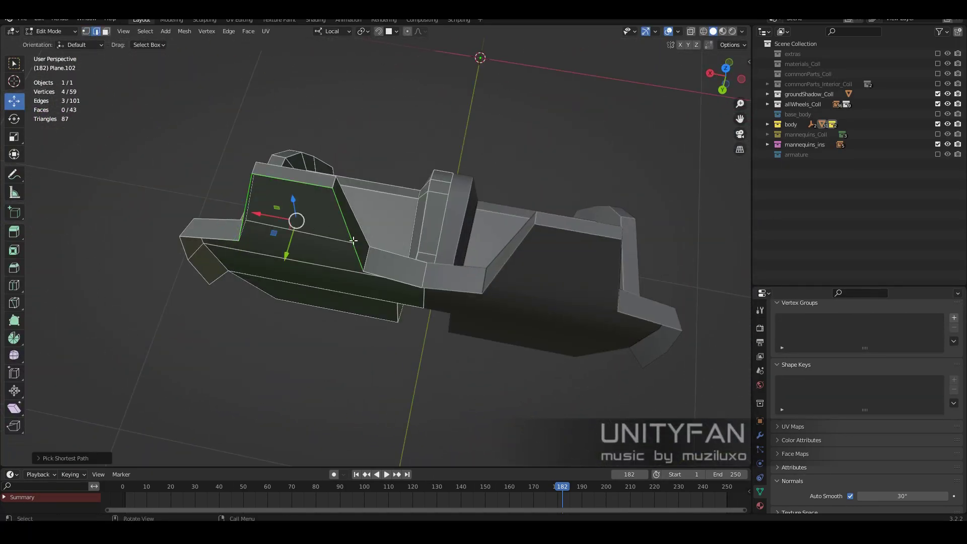
Fill the seat back with a face, scale it vertically and extrude a panel.
middle_click_drag(383, 232, 428, 216)
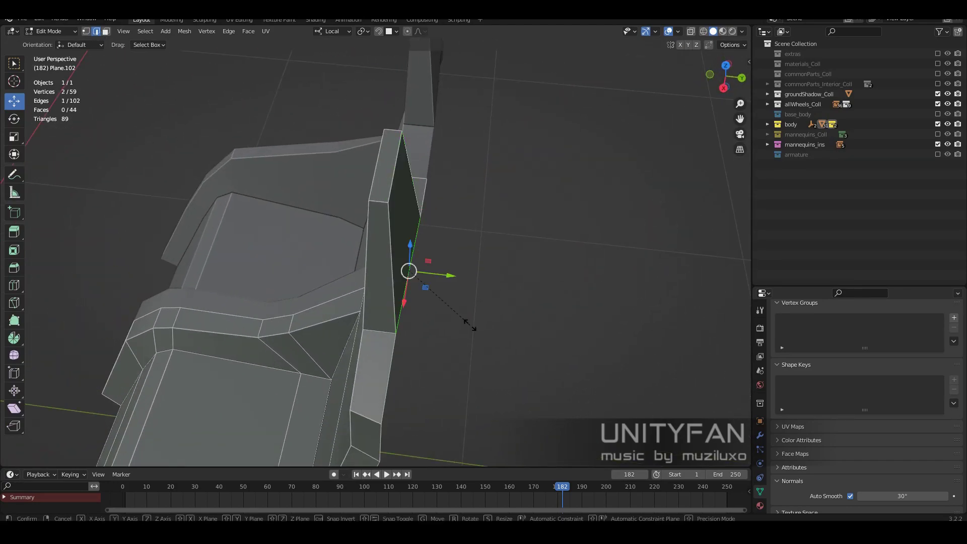
mouse_move(458, 281)
middle_mouse_down()
mouse_move(399, 298)
mouse_move(491, 242)
mouse_move(362, 327)
mouse_move(421, 203)
mouse_move(463, 227)
mouse_move(469, 273)
middle_mouse_up()
key("Return")
left_click(459, 181)
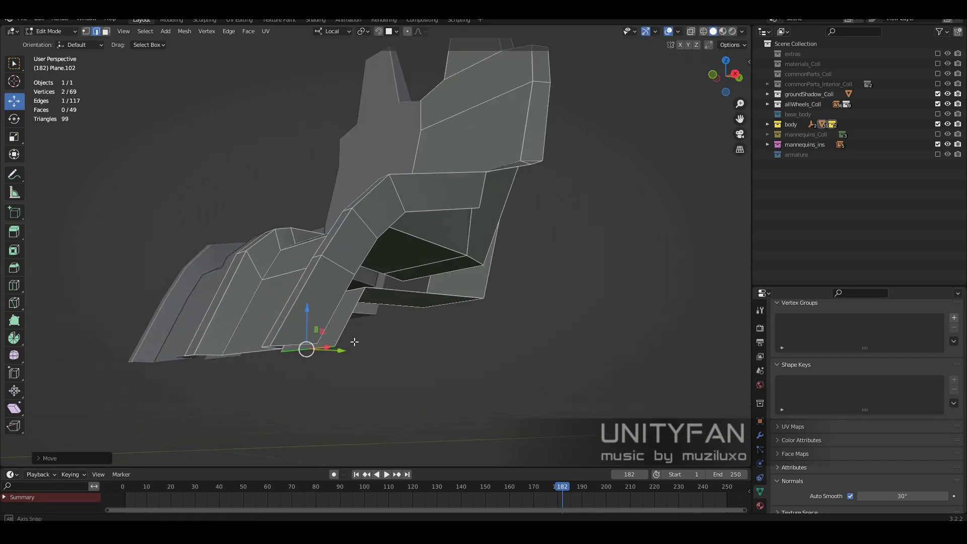
key("Tab")
Extrude extra edges along the seat's front base.
scroll(388, 332, "down", 3)
mouse_move(388, 332)
middle_mouse_down()
mouse_move(400, 378)
mouse_move(401, 306)
mouse_move(463, 295)
mouse_move(406, 241)
mouse_move(372, 375)
mouse_move(356, 237)
mouse_move(468, 334)
middle_mouse_up()
scroll(443, 258, "up", 5)
key("Tab")
key("e")
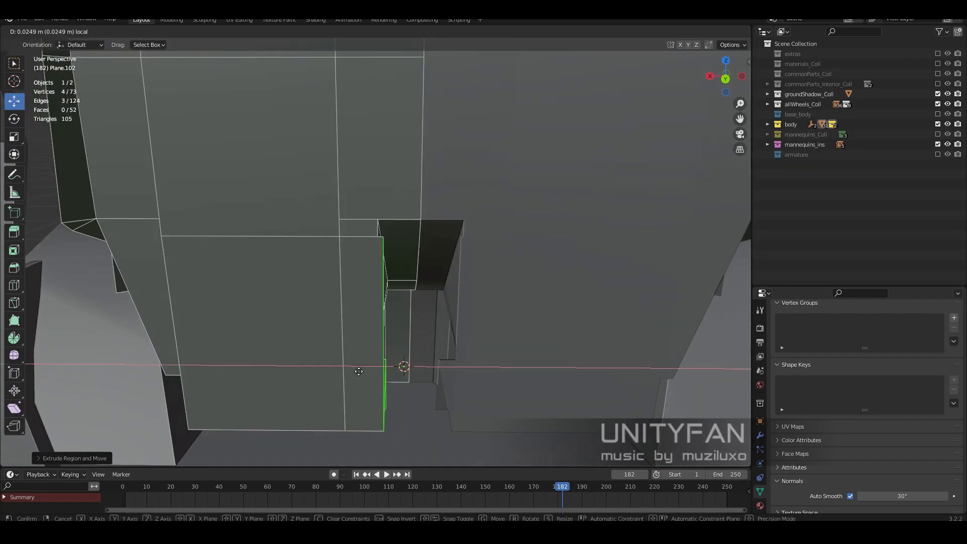
right_click(359, 371)
middle_click_drag(358, 371, 458, 382)
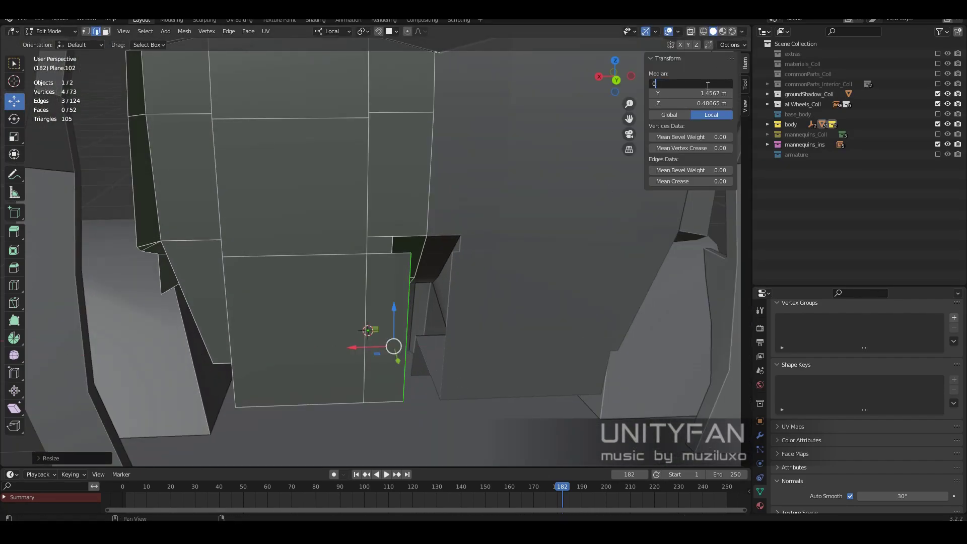
Subdivide a seat edge, move the new vertex and fill a face.
left_click_drag(795, 215, 897, 215)
middle_click_drag(453, 252, 394, 148)
left_click(394, 148, "ctrl")
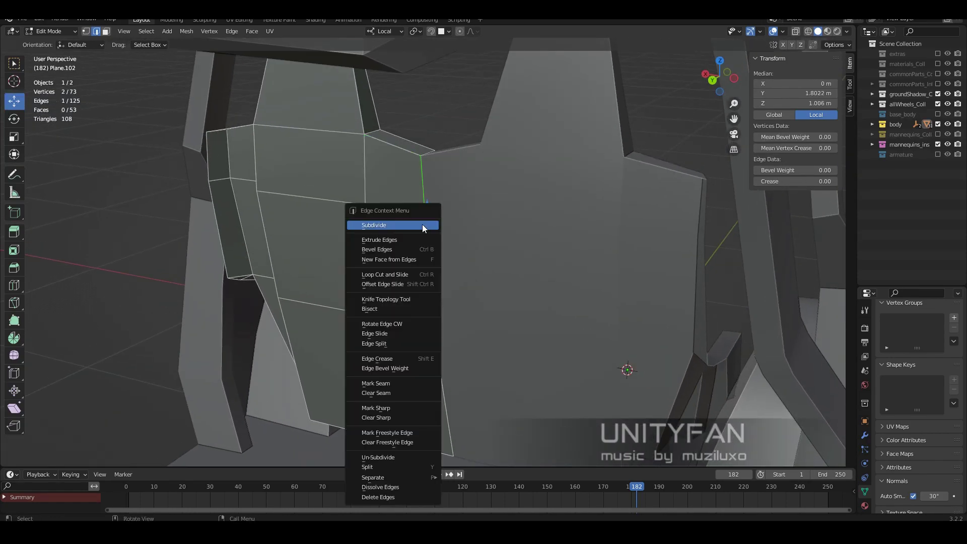
left_click(422, 228)
mouse_move(425, 245)
middle_mouse_down()
mouse_move(382, 287)
mouse_move(281, 241)
middle_mouse_up()
key("g")
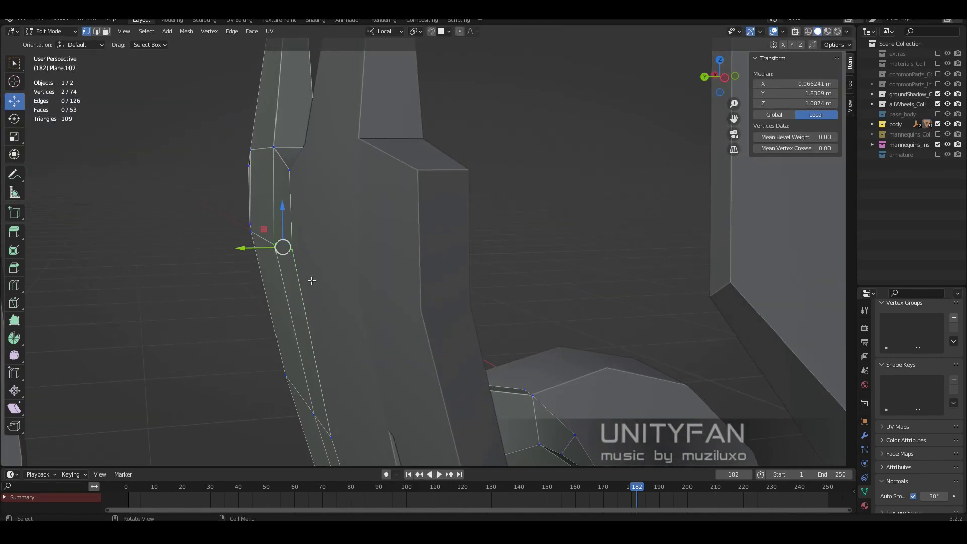
key("f")
mouse_move(311, 281)
middle_mouse_down()
mouse_move(523, 284)
mouse_move(479, 317)
mouse_move(417, 323)
middle_mouse_up()
key("2")
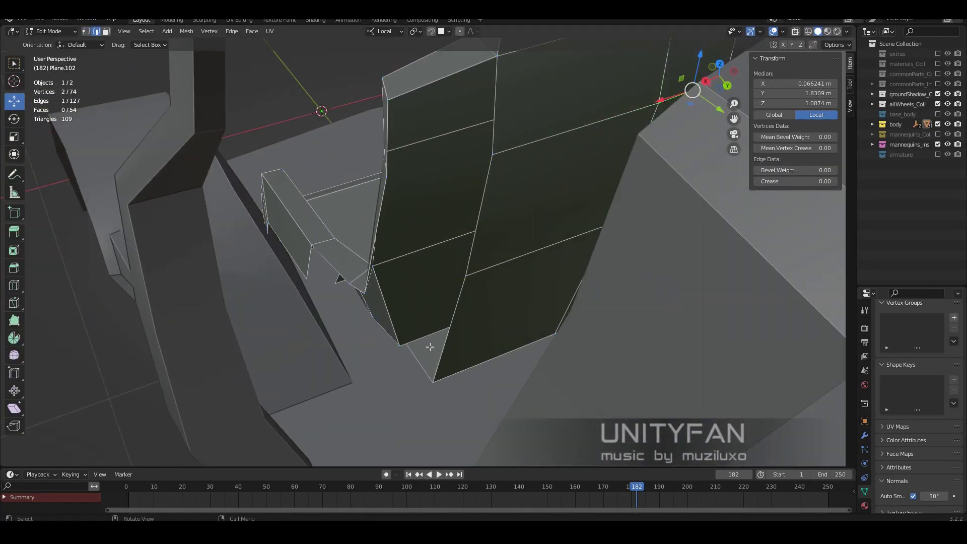
left_click(391, 342)
Fill a face from an edge path and merge vertices at last.
mouse_move(367, 341)
middle_mouse_down()
mouse_move(487, 352)
mouse_move(465, 189)
mouse_move(491, 266)
mouse_move(404, 261)
mouse_move(612, 273)
mouse_move(417, 273)
mouse_move(337, 255)
mouse_move(353, 330)
middle_mouse_up()
left_click(465, 189, "ctrl")
key("f")
left_click(404, 261)
right_click(404, 261)
left_click(433, 235)
left_click(299, 311)
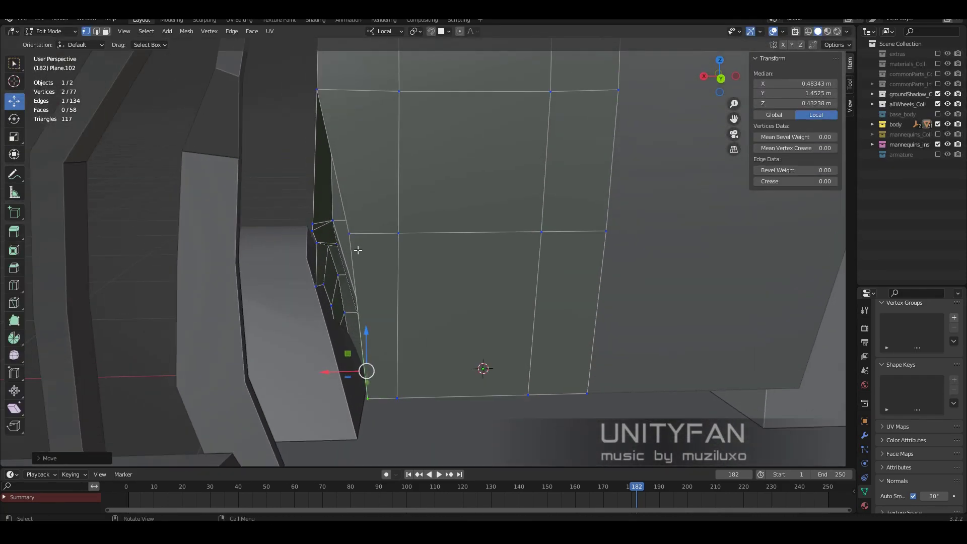
scroll(370, 298, "down", 5)
Isolate the seat mesh again and re-enter Edit Mode.
key("Tab")
mouse_move(541, 275)
middle_mouse_down()
mouse_move(452, 252)
mouse_move(440, 310)
middle_mouse_up()
scroll(440, 310, "up", 5)
key("KP_Divide")
key("Tab")
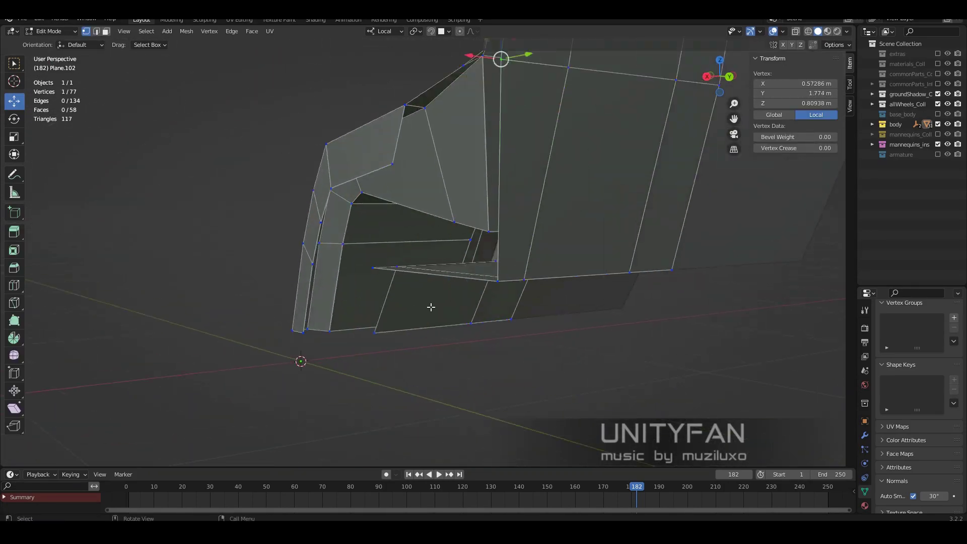
Extrude a seat edge and merge its vertices beneath the cushion.
left_click(366, 284)
scroll(402, 327, "up", 2)
key("e")
left_click(86, 31)
scroll(322, 296, "up", 2)
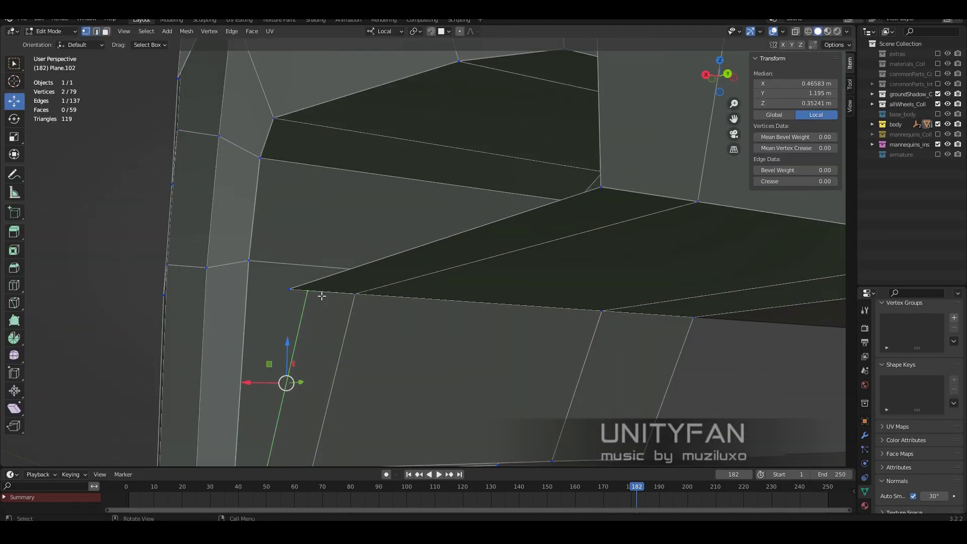
left_click(285, 304)
scroll(317, 299, "down", 5)
middle_click_drag(352, 312, 393, 321)
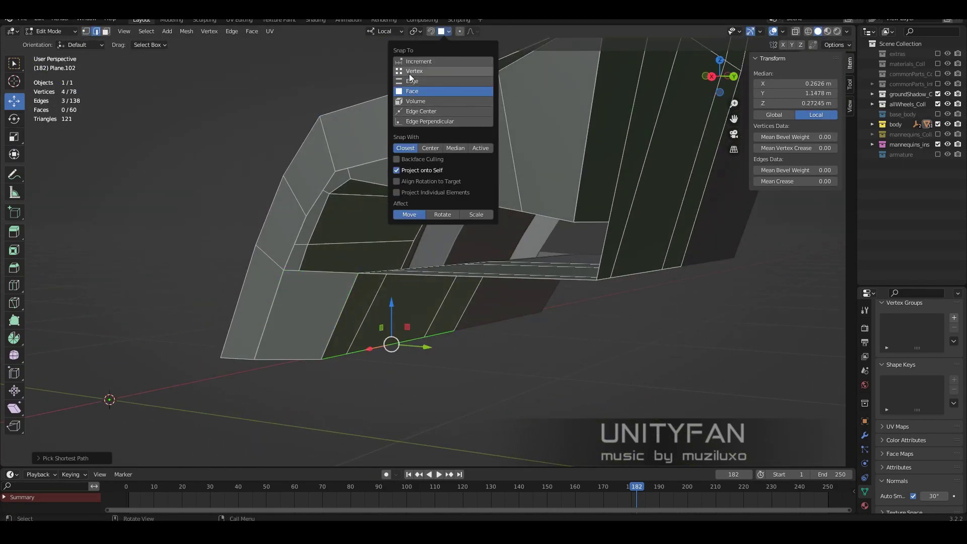
Set snapping to vertices, cut new edges and merge stray vertices.
left_click(414, 71)
middle_click_drag(383, 353, 367, 405)
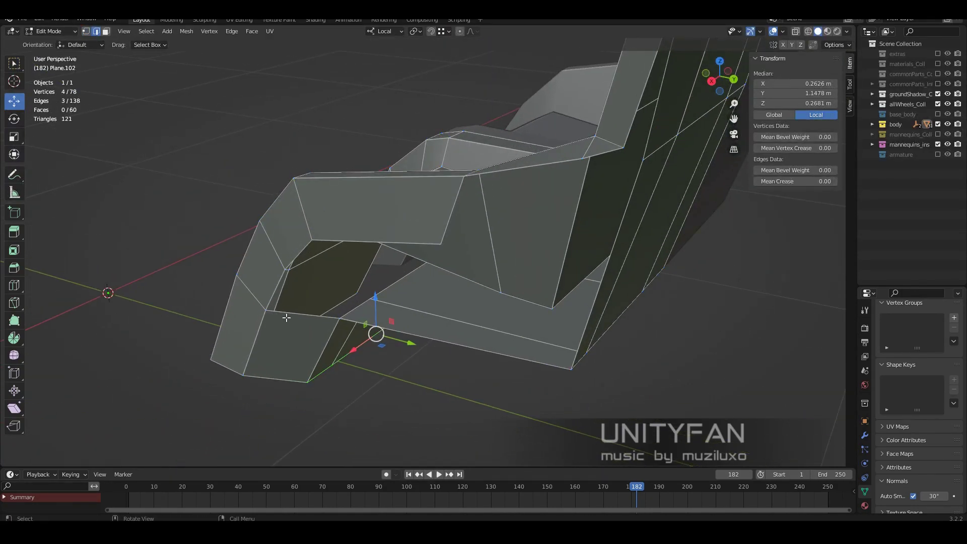
mouse_move(383, 275)
middle_mouse_down()
mouse_move(356, 285)
mouse_move(357, 322)
middle_mouse_up()
key("1")
key("w")
key("Return")
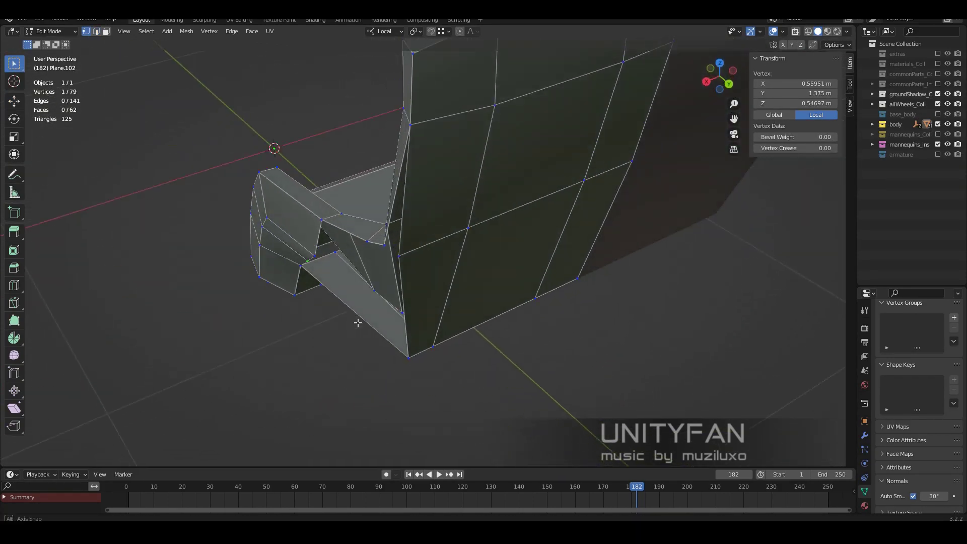
key("m")
left_click(411, 292)
middle_click_drag(411, 292, 201, 302)
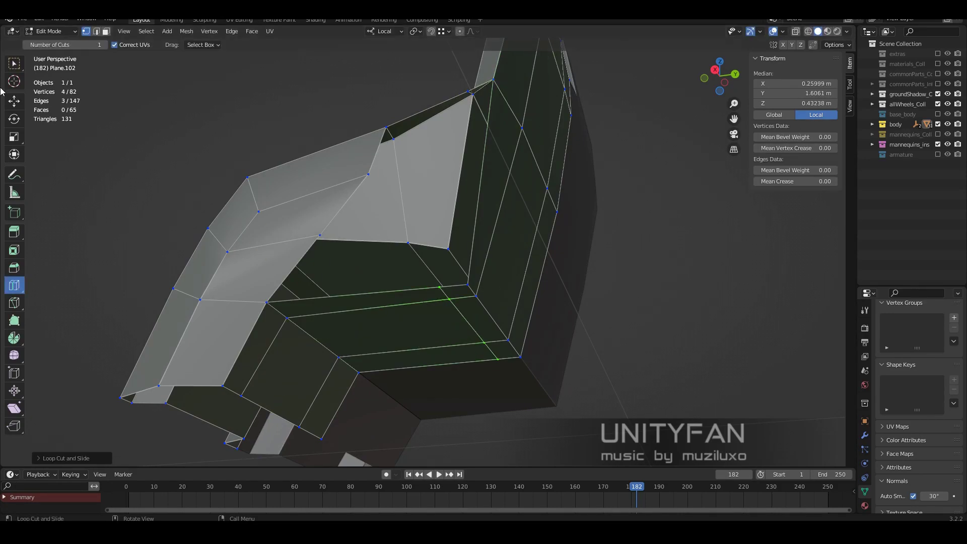
left_click_drag(522, 319, 526, 315)
Fill gaps in the seat side panel with new faces.
middle_click_drag(500, 323, 97, 45)
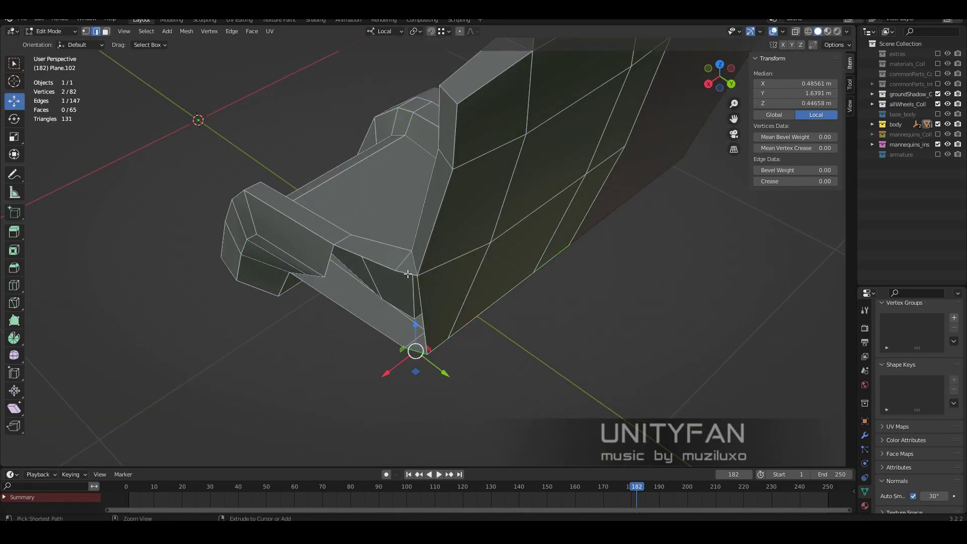
key("f")
middle_click_drag(408, 273, 16, 290)
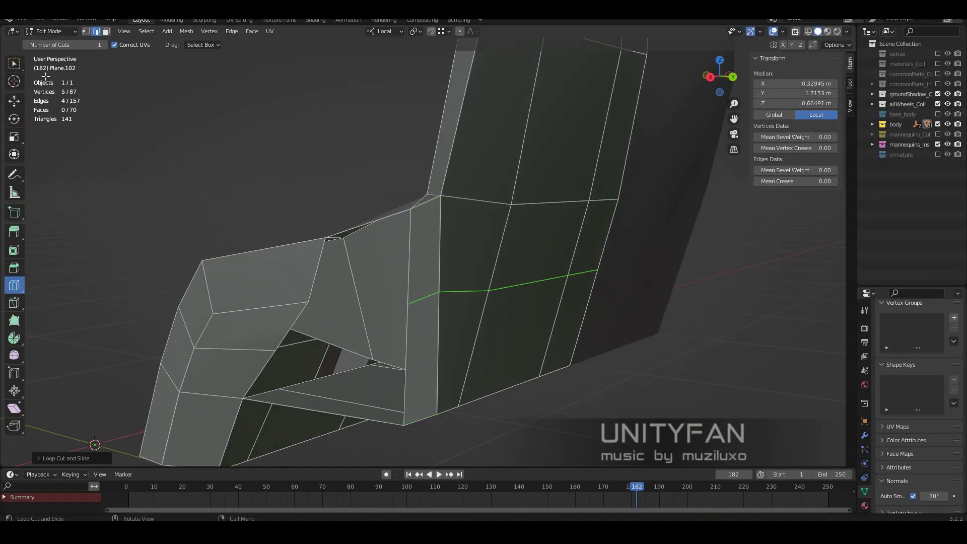
mouse_move(45, 76)
middle_mouse_down()
mouse_move(371, 328)
mouse_move(334, 308)
mouse_move(510, 353)
middle_mouse_up()
key("1")
left_click(334, 307)
key("ctrl+z")
mouse_move(381, 297)
middle_mouse_down()
mouse_move(425, 360)
mouse_move(444, 369)
middle_mouse_up()
Join two seat vertices with a new edge.
left_click(247, 145)
middle_click_drag(248, 145, 14, 284)
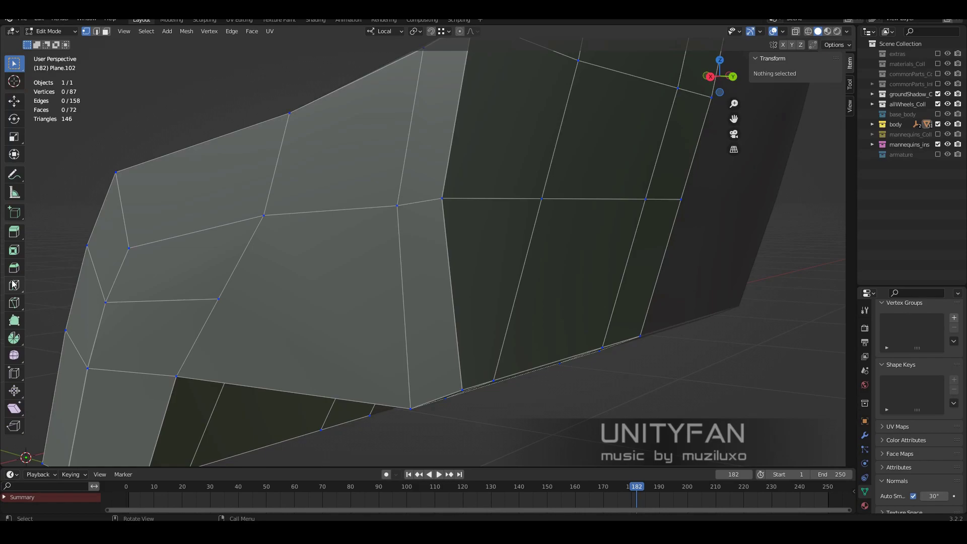
left_click(15, 103)
middle_click_drag(352, 252, 495, 276)
left_click(495, 276)
key("j")
mouse_move(295, 326)
middle_mouse_down()
mouse_move(423, 384)
mouse_move(520, 337)
mouse_move(438, 315)
mouse_move(370, 326)
middle_mouse_up()
middle_click_drag(233, 329, 198, 310)
Knife-cut new edges across the seat side panel.
key("k")
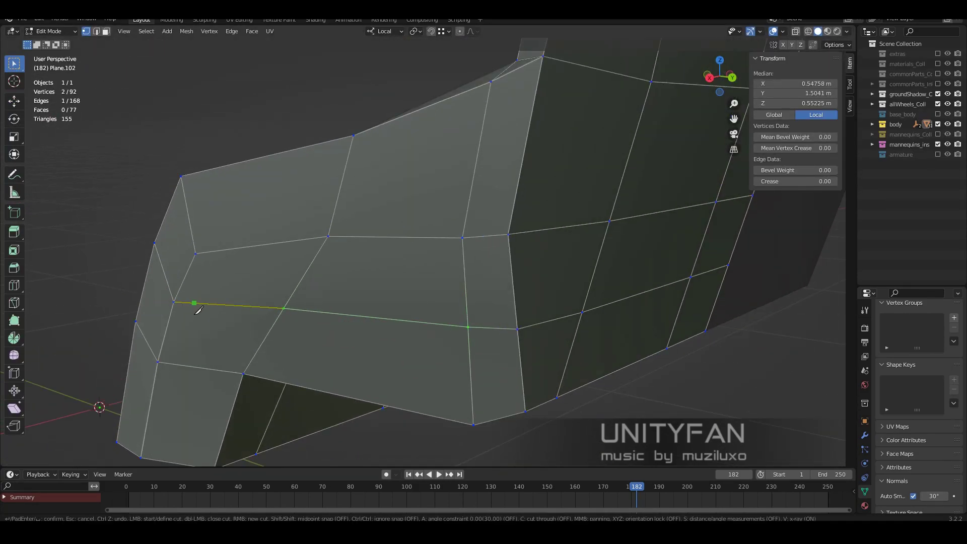
key("Return")
mouse_move(512, 262)
middle_mouse_down()
mouse_move(263, 338)
mouse_move(255, 231)
mouse_move(286, 225)
middle_mouse_up()
left_click_drag(287, 225, 289, 223)
mouse_move(349, 202)
middle_mouse_down()
mouse_move(258, 254)
mouse_move(331, 288)
middle_mouse_up()
Select vertices along the seat edge and move one along the Y axis.
left_click(258, 254)
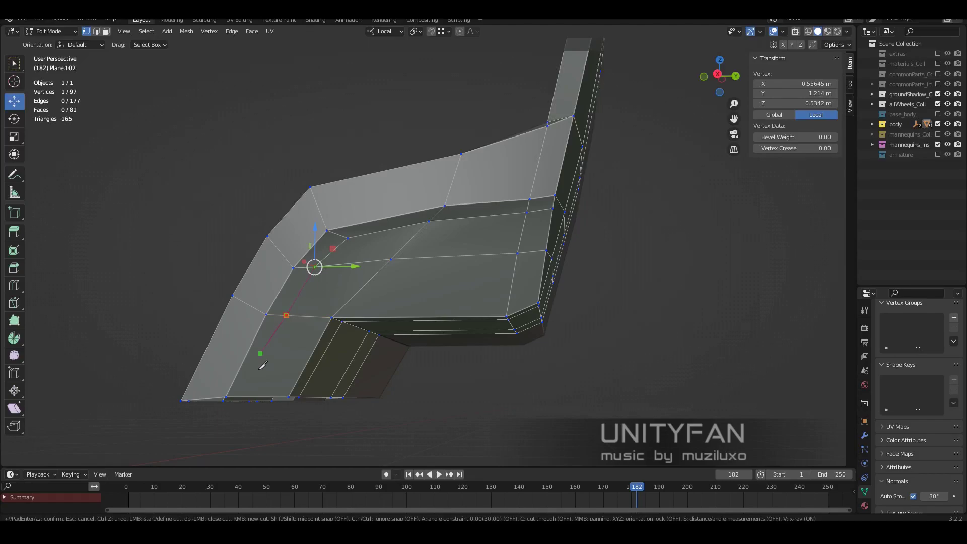
left_click(252, 343, "ctrl")
mouse_move(256, 409)
middle_mouse_down()
mouse_move(252, 343)
mouse_move(203, 395)
mouse_move(365, 282)
middle_mouse_up()
left_click(255, 342)
left_click(442, 237)
key("g")
key("y")
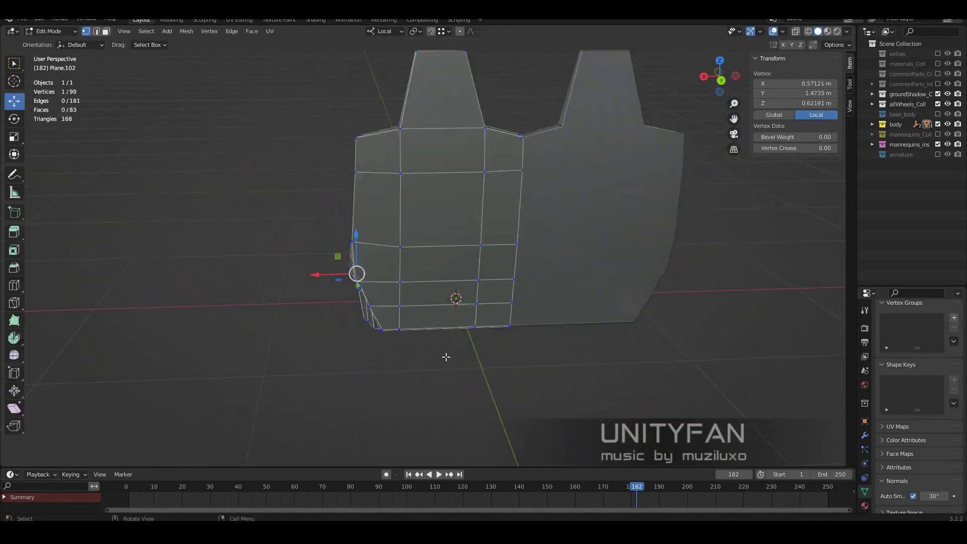
Knife-cut new edges into the seat back, starting from its top vertex.
mouse_move(443, 356)
middle_mouse_down()
mouse_move(481, 404)
mouse_move(430, 404)
mouse_move(546, 384)
mouse_move(432, 401)
mouse_move(577, 424)
mouse_move(270, 270)
mouse_move(366, 255)
middle_mouse_up()
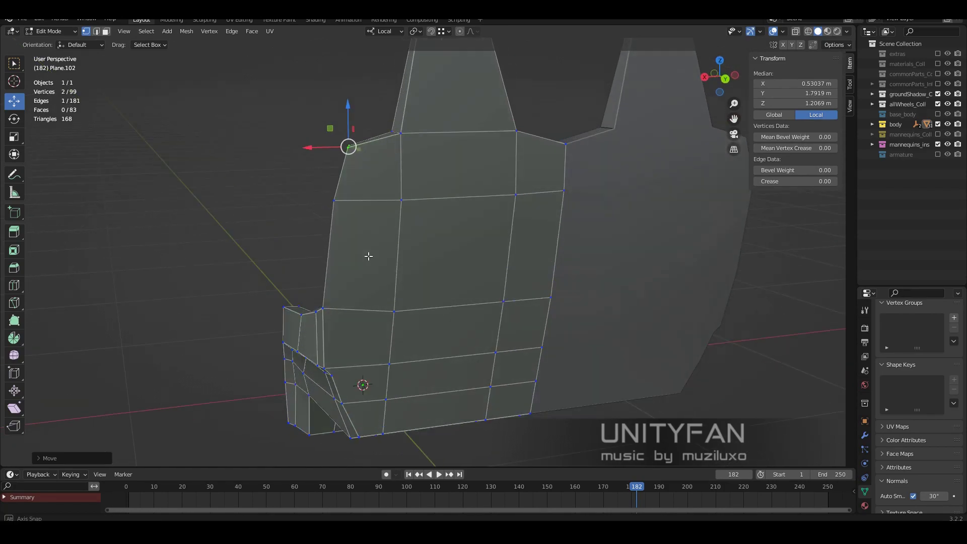
key("Tab")
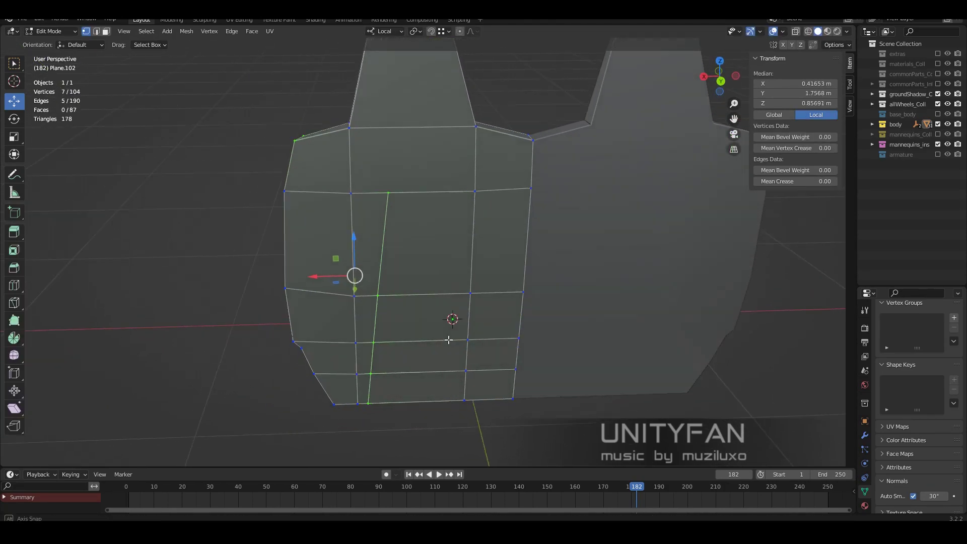
key("Return")
mouse_move(441, 199)
middle_mouse_down()
mouse_move(408, 237)
mouse_move(393, 298)
middle_mouse_up()
key("k")
left_click(401, 108)
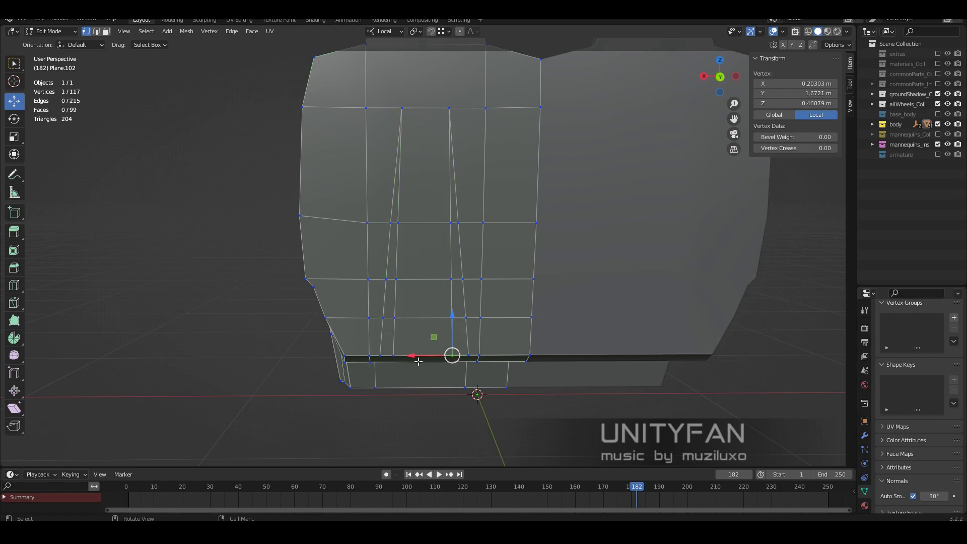
middle_click_drag(418, 361, 436, 356)
left_click(437, 356, "shift")
Pull the newly cut vertices inward to start the narrow vertical grooves.
scroll(436, 357, "up", 2)
scroll(435, 358, "up", 2)
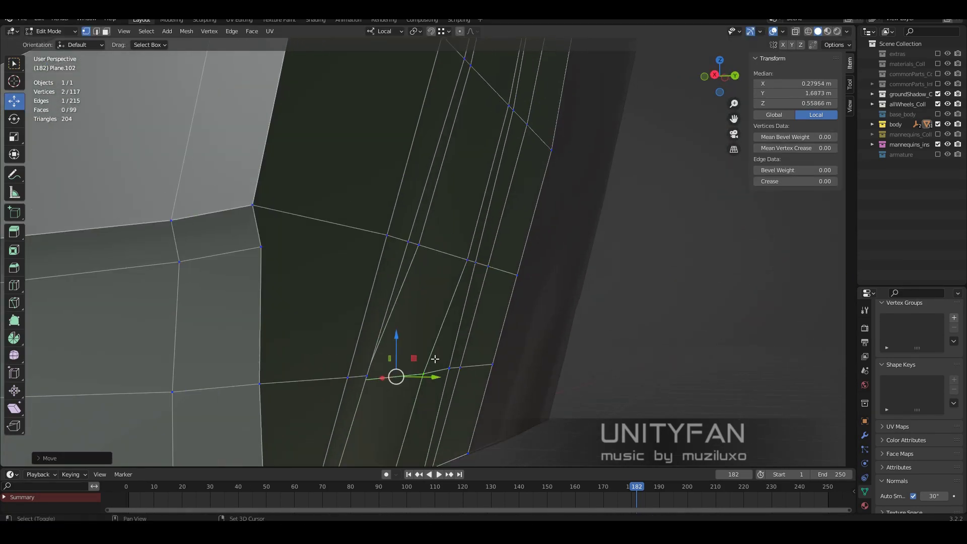
left_click(458, 243)
scroll(458, 243, "down", 5)
mouse_move(457, 319)
middle_mouse_down()
mouse_move(433, 302)
mouse_move(425, 332)
mouse_move(442, 334)
middle_mouse_up()
scroll(425, 333, "up", 3)
scroll(417, 367, "up", 3)
Move the bottom-row vertices so the grooves end at a stepped ledge.
key("g")
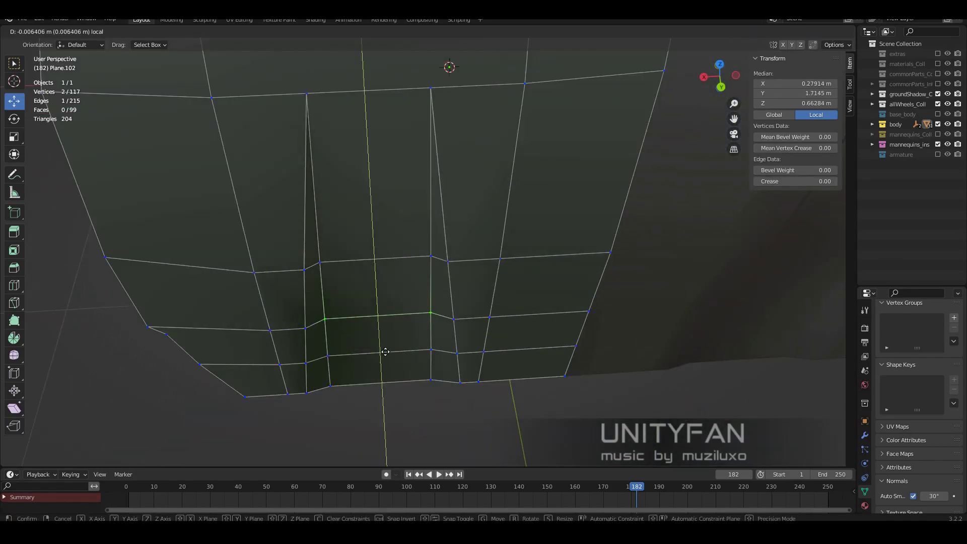
scroll(362, 324, "up", 2)
left_click(427, 384)
left_click(393, 408)
mouse_move(393, 408)
middle_mouse_down()
mouse_move(374, 333)
mouse_move(433, 396)
mouse_move(464, 352)
middle_mouse_up()
scroll(374, 333, "down", 3)
left_click(463, 388)
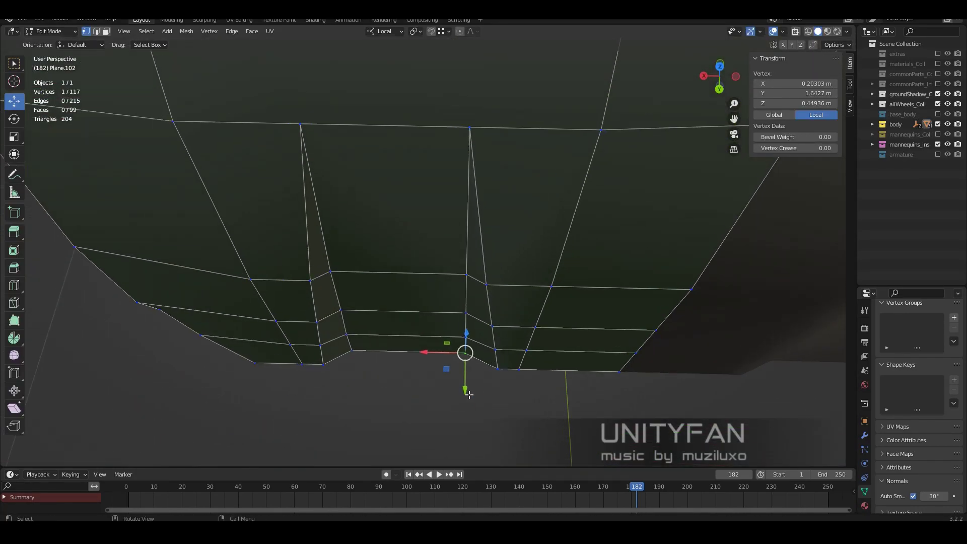
Check the grooved seat back in front and back views, then leave Edit Mode.
key("KP_1")
key("ctrl+KP_1")
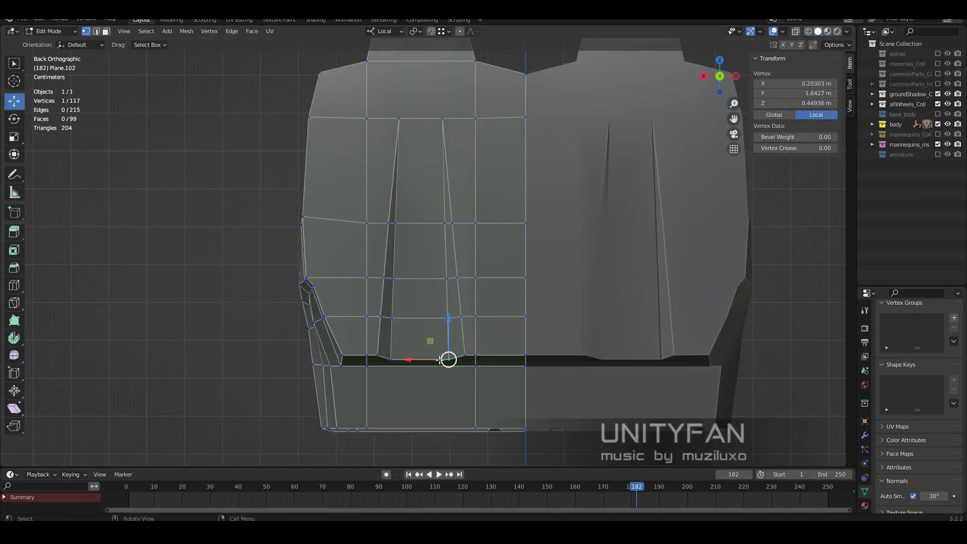
key("Tab")
middle_click_drag(418, 425, 460, 379)
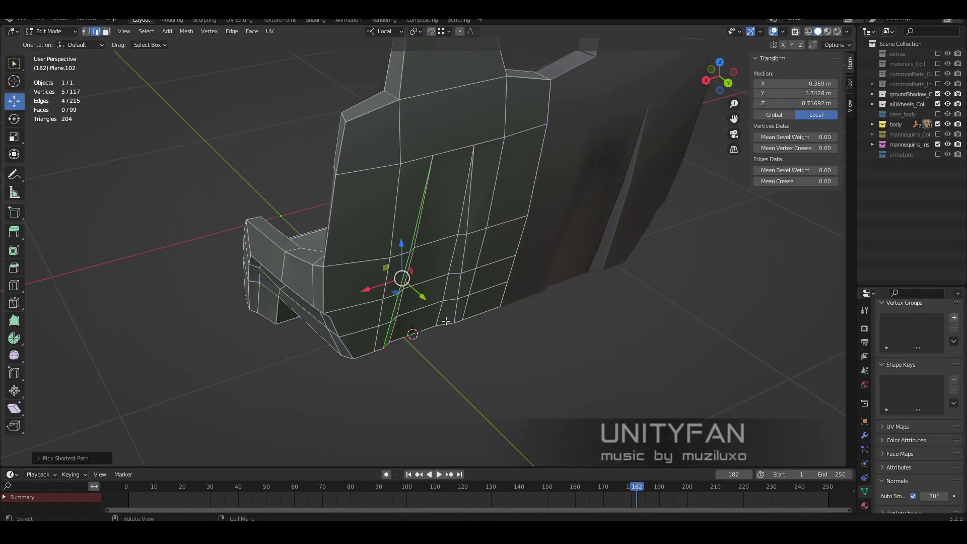
Duplicate the groove edges into a line object with its origin at the 3D cursor.
key("shift+d")
left_click(500, 351)
left_click(155, 31)
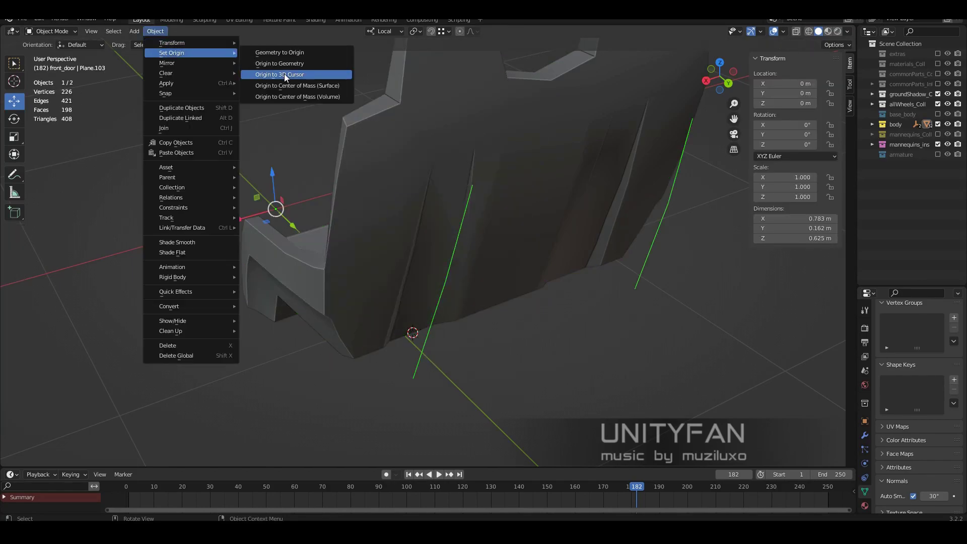
left_click(284, 74)
key("Tab")
Slide the vertex beside the groove along the X axis on the seat back.
key("ctrl+KP_1")
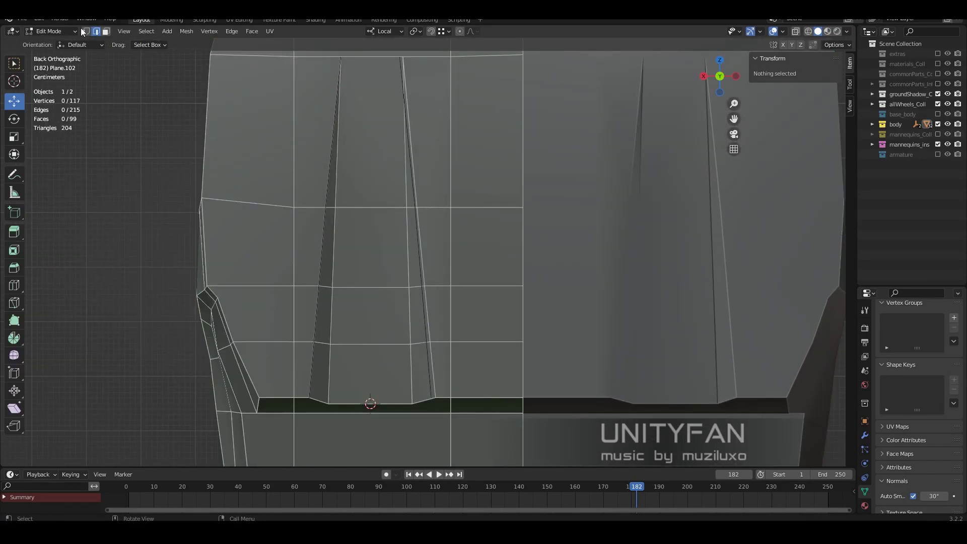
left_click(85, 31)
scroll(445, 395, "down", 2)
scroll(406, 255, "up", 3)
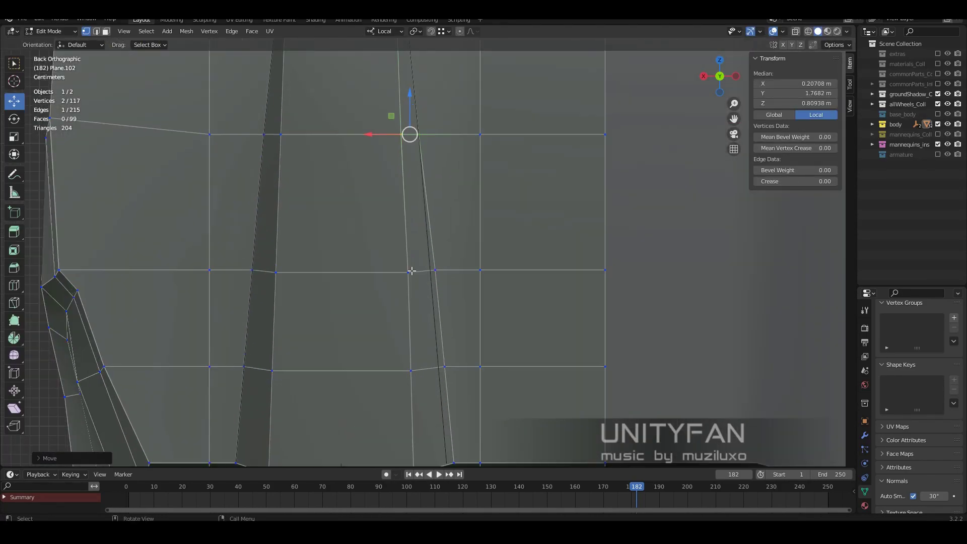
left_click(412, 271)
scroll(401, 279, "up", 1)
key("g")
key("x")
key("x")
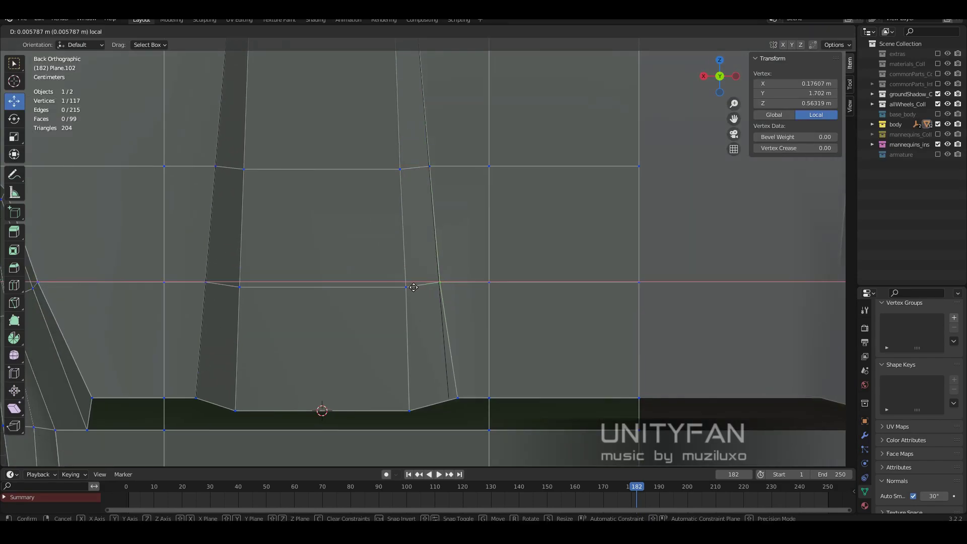
left_click(414, 401)
scroll(414, 333, "down", 5)
Dissolve a stray edge on the separated groove line object.
mouse_move(414, 334)
middle_mouse_down()
mouse_move(455, 319)
mouse_move(384, 336)
middle_mouse_up()
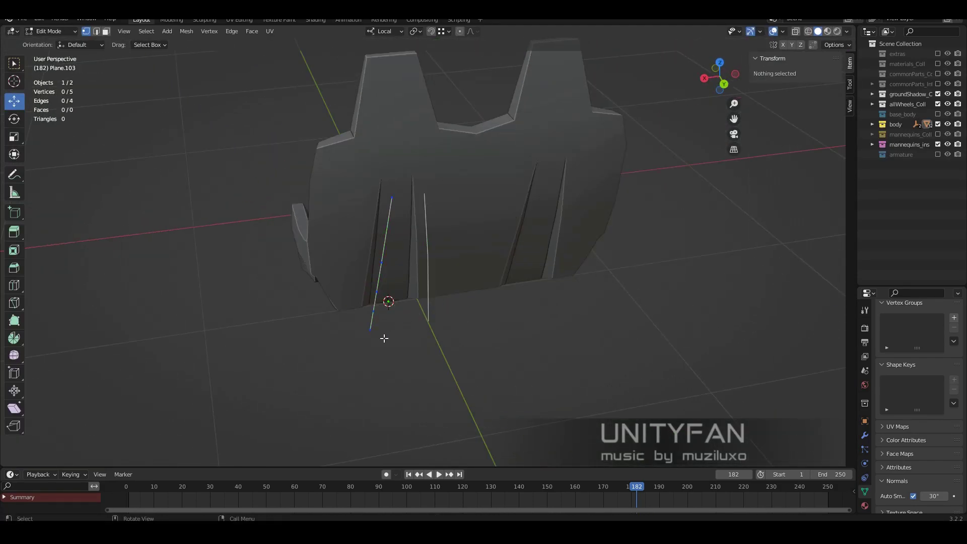
key("KP_3")
key("ctrl+KP_1")
scroll(413, 261, "up", 2)
left_click(462, 315)
scroll(462, 316, "up", 3)
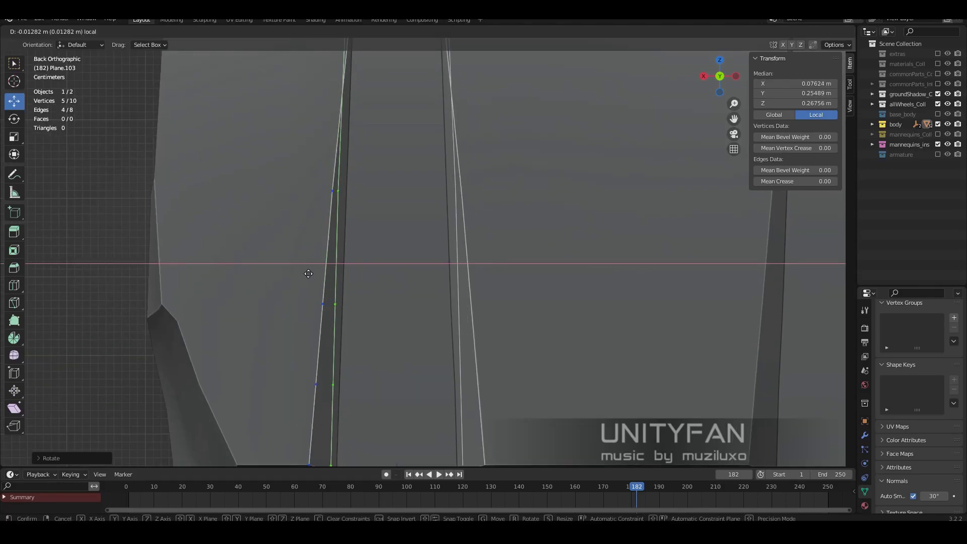
left_click(380, 259)
scroll(380, 258, "up", 2)
middle_click_drag(366, 268, 381, 354, "shift")
left_click(358, 347, "shift")
middle_click_drag(412, 232, 398, 302, "shift")
key("x")
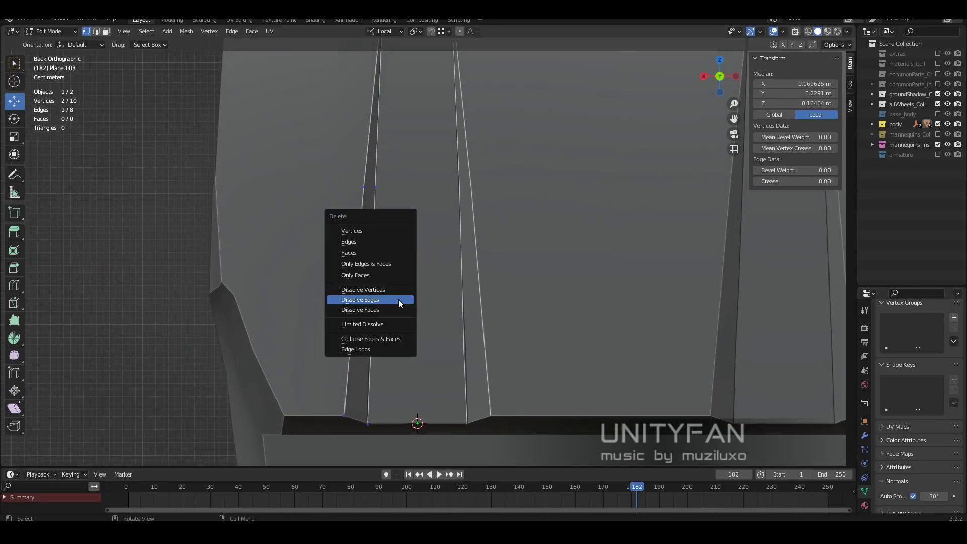
Reposition a groove vertex along X on the seat mesh.
key("Tab")
scroll(431, 328, "up", 3)
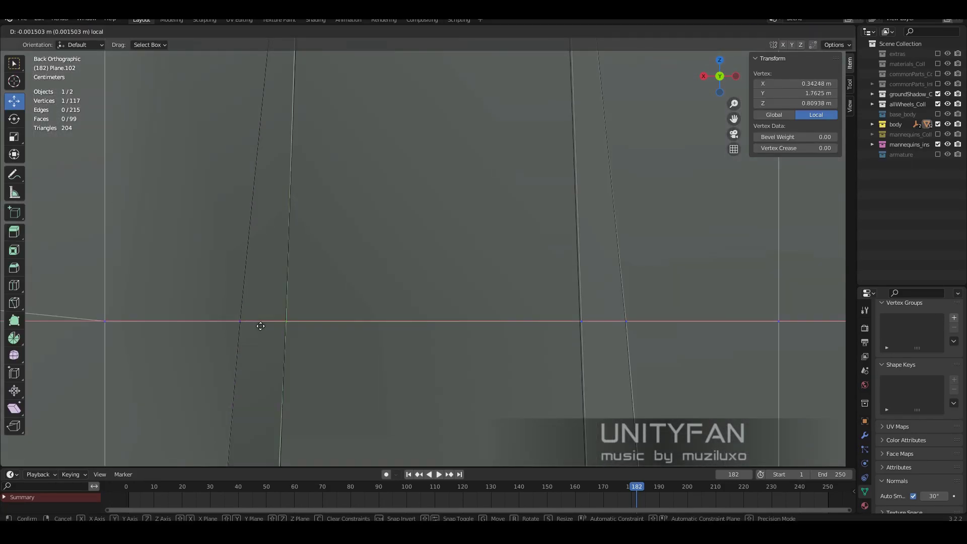
left_click(427, 211)
key("g")
key("x")
key("x")
right_click(361, 206)
scroll(370, 383, "down", 1)
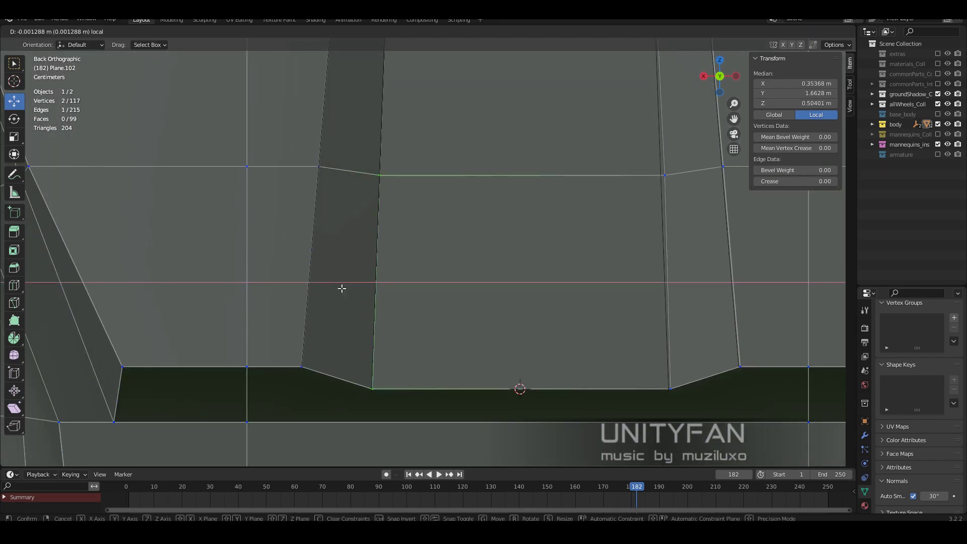
left_click(503, 384)
scroll(485, 381, "up", 3)
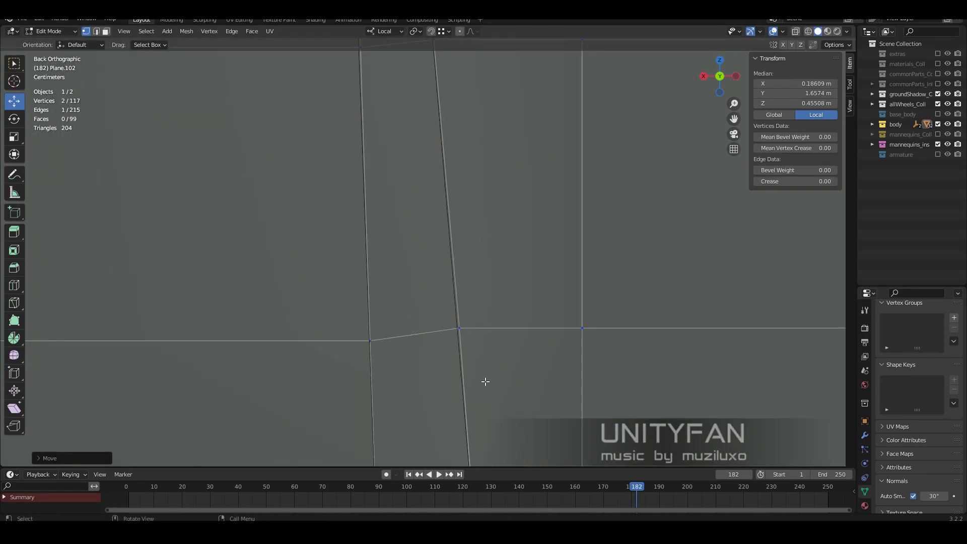
scroll(485, 381, "down", 3)
Nudge another groove vertex slightly along X and return to Object Mode.
left_click(441, 286)
key("g")
key("x")
key("x")
scroll(385, 408, "up", 3)
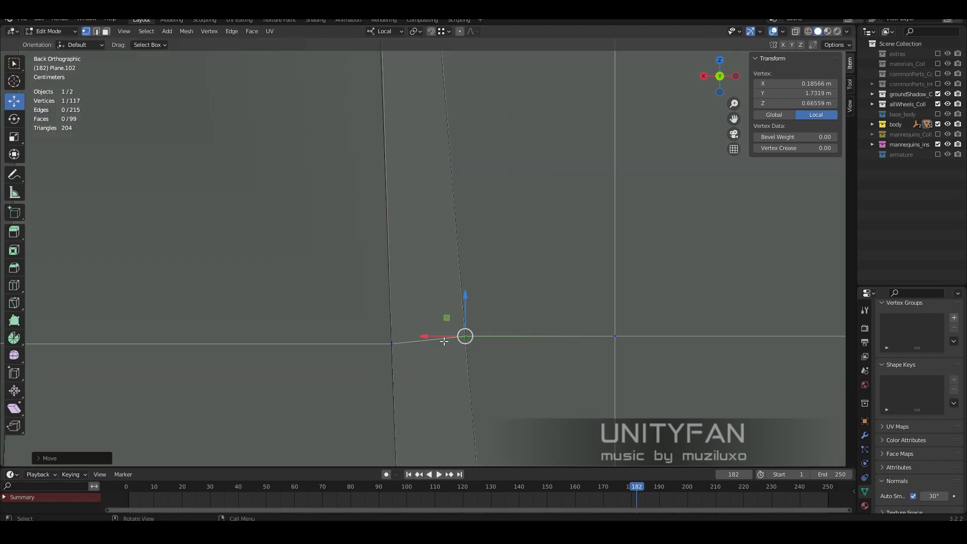
left_click_drag(370, 307, 372, 307)
scroll(371, 308, "down", 2)
middle_click_drag(372, 308, 281, 186, "shift")
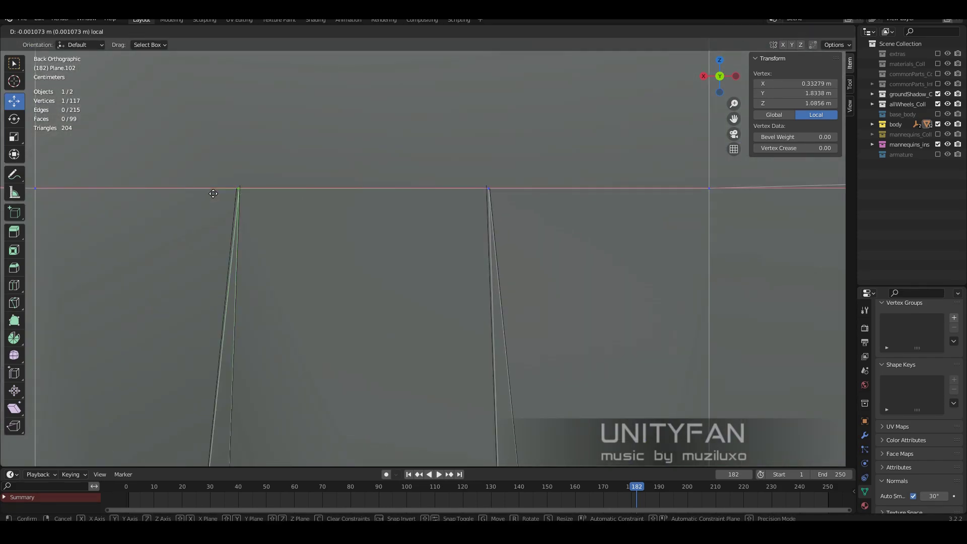
left_click(213, 193)
scroll(213, 194, "down", 3)
key("Tab")
mouse_move(213, 193)
middle_mouse_down()
mouse_move(503, 327)
mouse_move(494, 352)
middle_mouse_up()
scroll(494, 353, "down", 4)
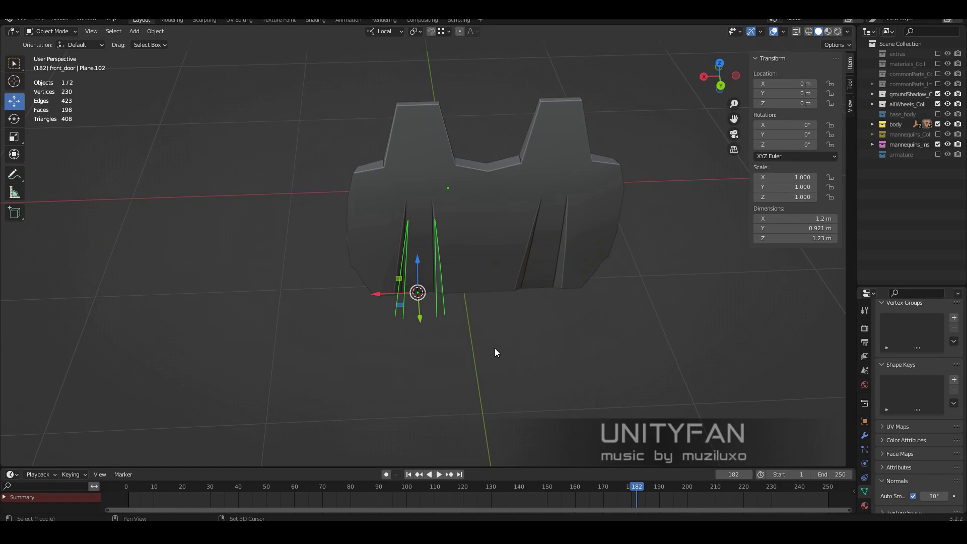
Put the groove lines in a new collection named 'line'.
right_click(892, 45)
left_click(880, 197)
double_click(906, 164)
type("line")
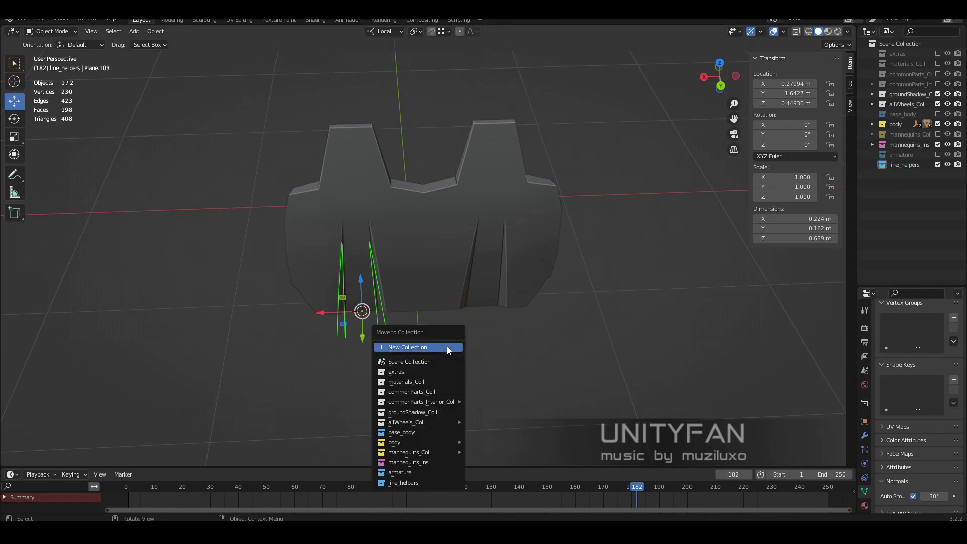
Select the seat shell mesh and enter Edit Mode on it.
left_click(446, 252)
mouse_move(446, 253)
middle_mouse_down()
mouse_move(283, 300)
mouse_move(419, 407)
mouse_move(569, 359)
middle_mouse_up()
key("Tab")
scroll(511, 355, "up", 3)
middle_click_drag(510, 356, 514, 292)
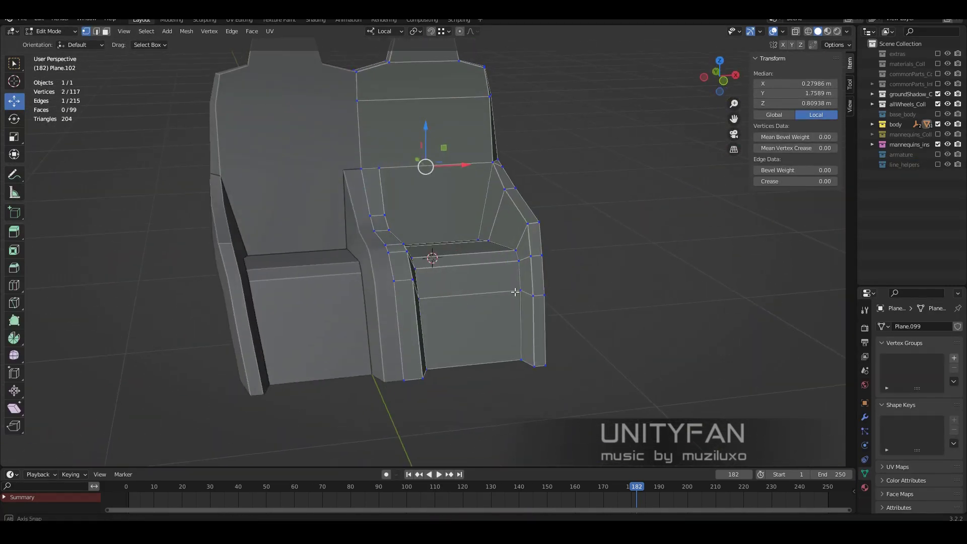
Exit local view and preview the car's materials before returning to Solid shading.
key("KP_Divide")
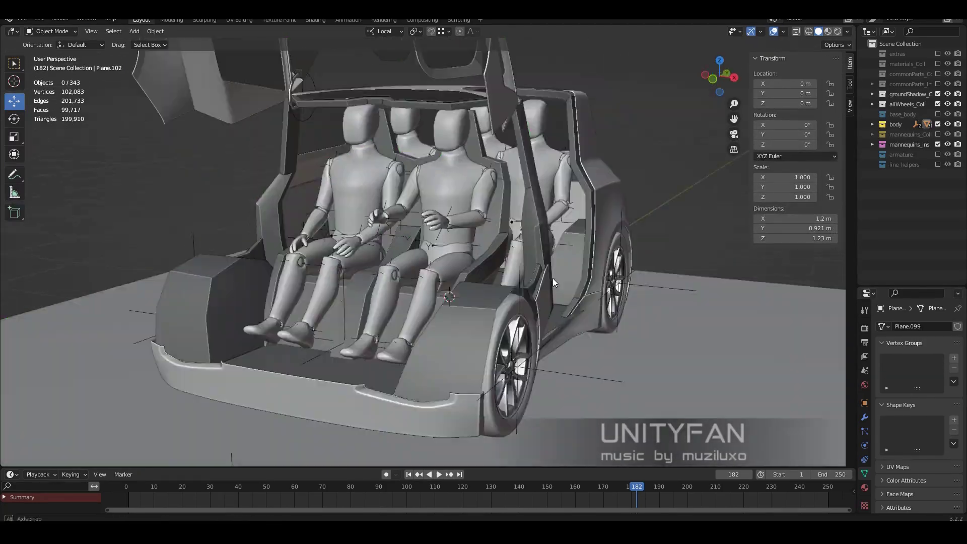
mouse_move(445, 313)
middle_mouse_down()
mouse_move(607, 279)
mouse_move(588, 295)
mouse_move(455, 321)
mouse_move(525, 290)
mouse_move(664, 318)
middle_mouse_up()
key("z")
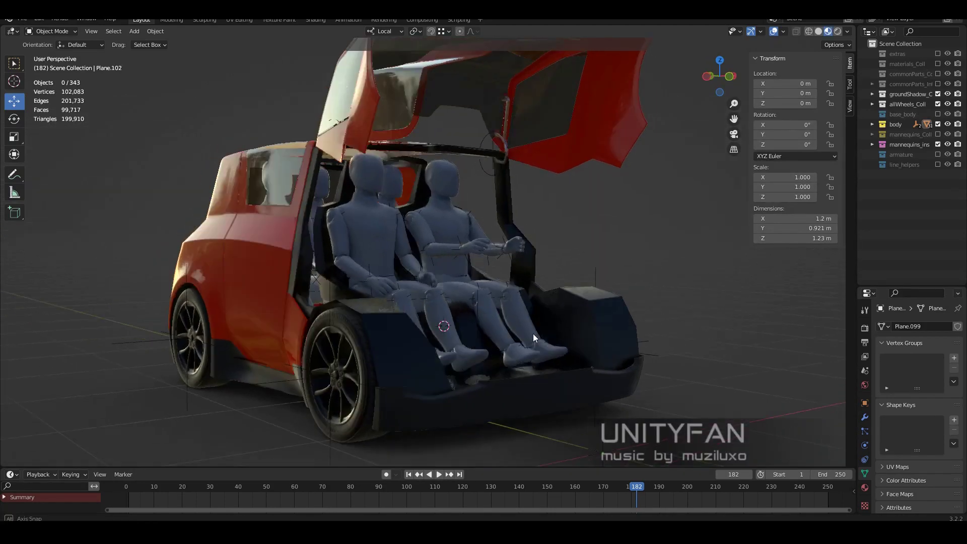
mouse_move(533, 333)
middle_mouse_down()
mouse_move(470, 339)
mouse_move(470, 475)
mouse_move(611, 476)
mouse_move(549, 355)
mouse_move(617, 298)
mouse_move(576, 270)
mouse_move(345, 177)
mouse_move(433, 140)
mouse_move(358, 135)
middle_mouse_up()
key("z")
Hide the body panel, the dark roof-and-door piece and remaining body pieces.
left_click(617, 298)
key("h")
left_click(433, 140)
key("h")
left_click(492, 183)
key("h")
middle_click_drag(492, 183, 404, 180)
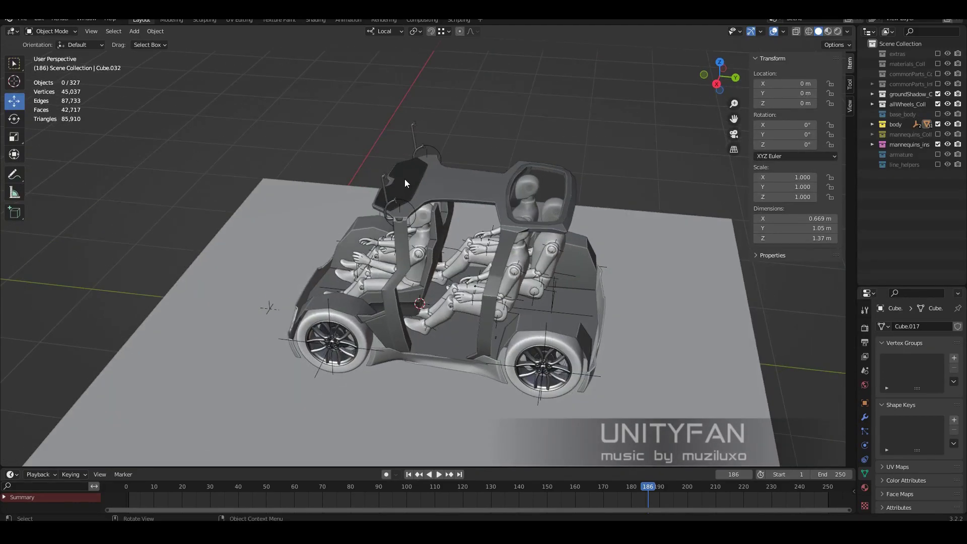
scroll(404, 179, "up", 5)
mouse_move(530, 250)
middle_mouse_down()
mouse_move(536, 234)
mouse_move(473, 227)
mouse_move(489, 260)
mouse_move(625, 234)
middle_mouse_up()
Enter Edit Mode on the seat shell and inspect it in wireframe from the right.
scroll(473, 231, "up", 4)
left_click(625, 234)
key("Tab")
scroll(454, 248, "up", 3)
key("ctrl+l")
key("shift+z")
key("KP_3")
scroll(360, 246, "down", 3)
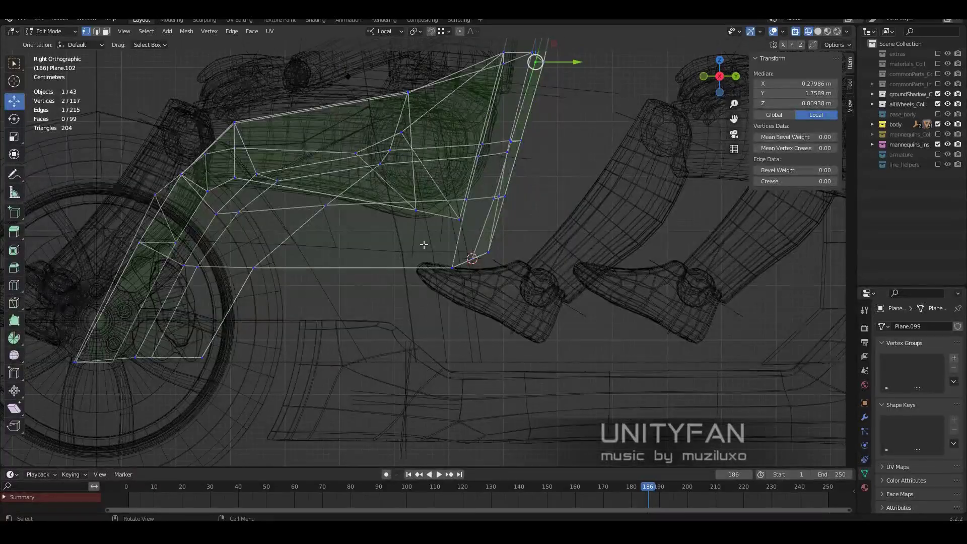
key("shift+z")
mouse_move(421, 216)
middle_mouse_down()
mouse_move(453, 242)
mouse_move(494, 312)
mouse_move(431, 274)
mouse_move(517, 274)
middle_mouse_up()
scroll(493, 313, "up", 3)
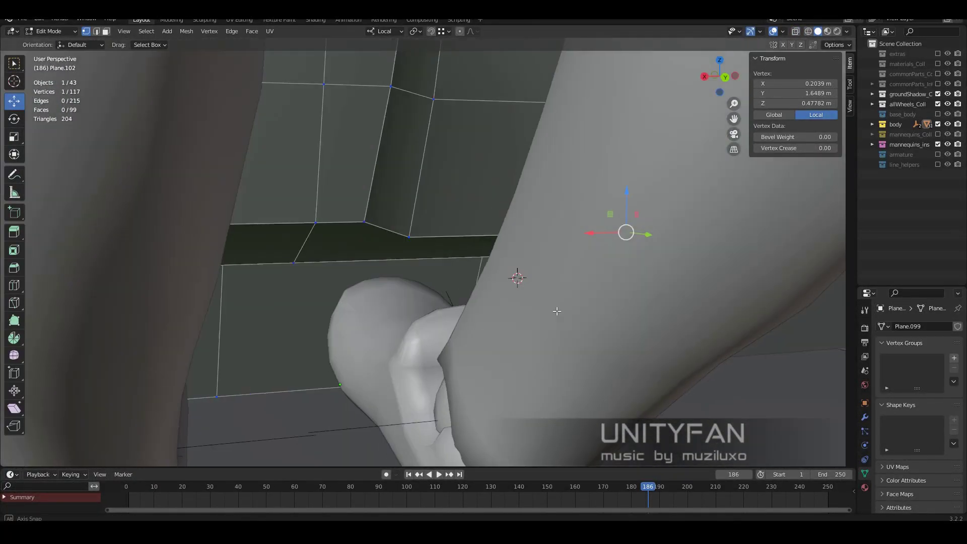
Shift the seat shell's side edge in right view to fit the mannequin's leg.
key("grave")
key("shift+z")
left_click_drag(579, 290, 565, 258)
key("shift+z")
middle_click_drag(588, 241, 517, 328)
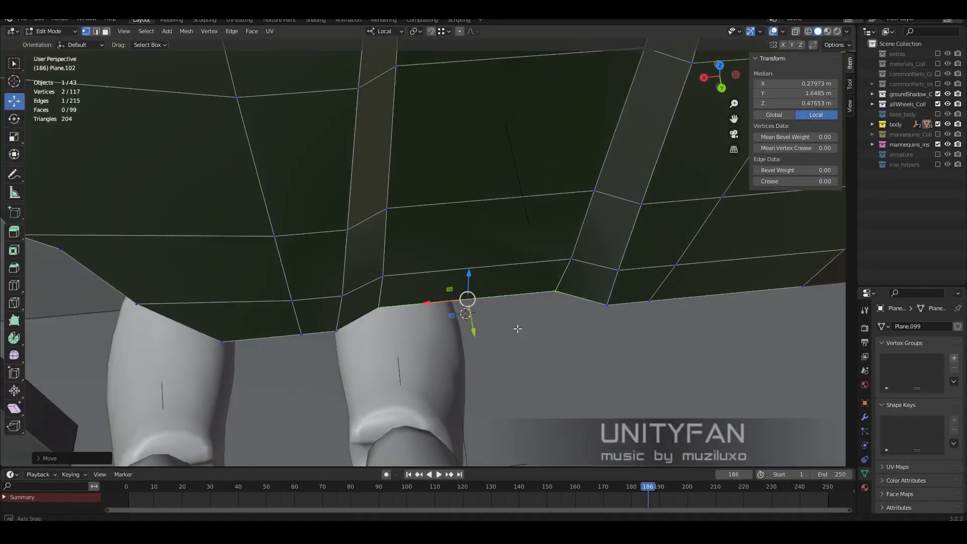
scroll(555, 275, "down", 3)
mouse_move(554, 275)
middle_mouse_down()
mouse_move(504, 282)
mouse_move(528, 282)
middle_mouse_up()
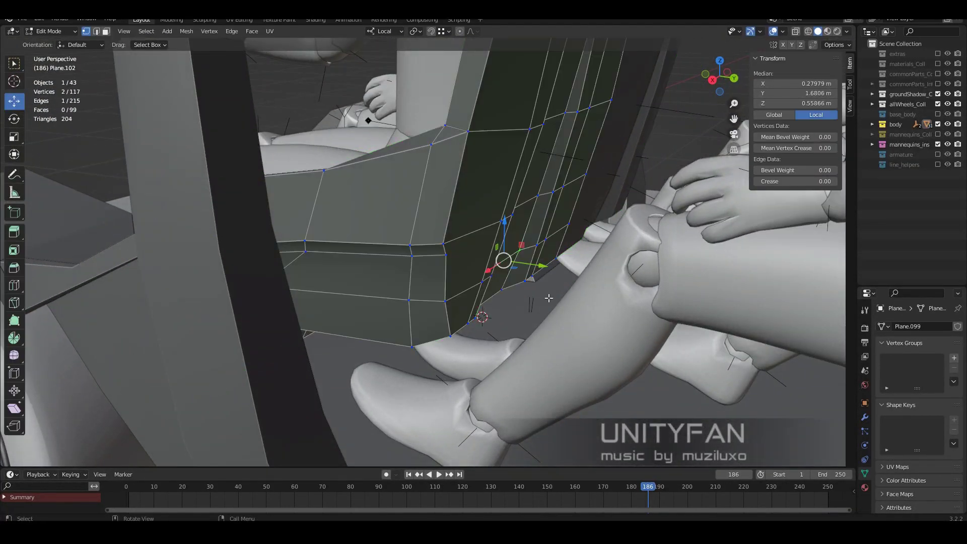
left_click(503, 252, "shift")
key("Tab")
scroll(543, 286, "down", 5)
mouse_move(715, 181)
middle_mouse_down()
mouse_move(548, 282)
mouse_move(621, 294)
mouse_move(376, 273)
mouse_move(380, 257)
middle_mouse_up()
Duplicate the connected backrest and move the copy behind the other seated mannequin.
key("Tab")
scroll(403, 277, "up", 3)
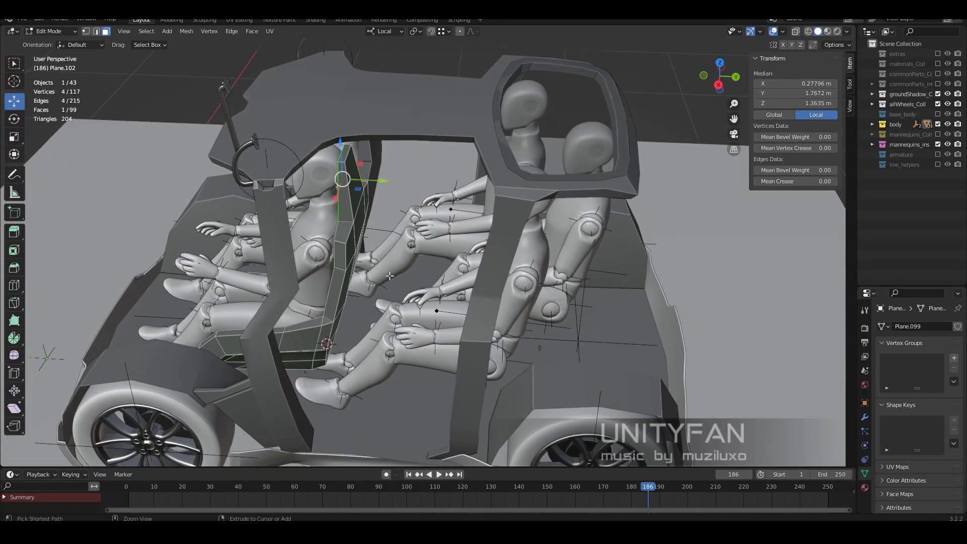
key("alt+z")
key("ctrl+l")
key("shift+d")
left_click(499, 289)
mouse_move(499, 289)
middle_mouse_down()
mouse_move(606, 321)
mouse_move(519, 256)
mouse_move(548, 325)
mouse_move(331, 319)
mouse_move(488, 343)
mouse_move(388, 292)
middle_mouse_up()
key("alt+z")
key("g")
left_click(519, 256)
key("Tab")
key("Tab")
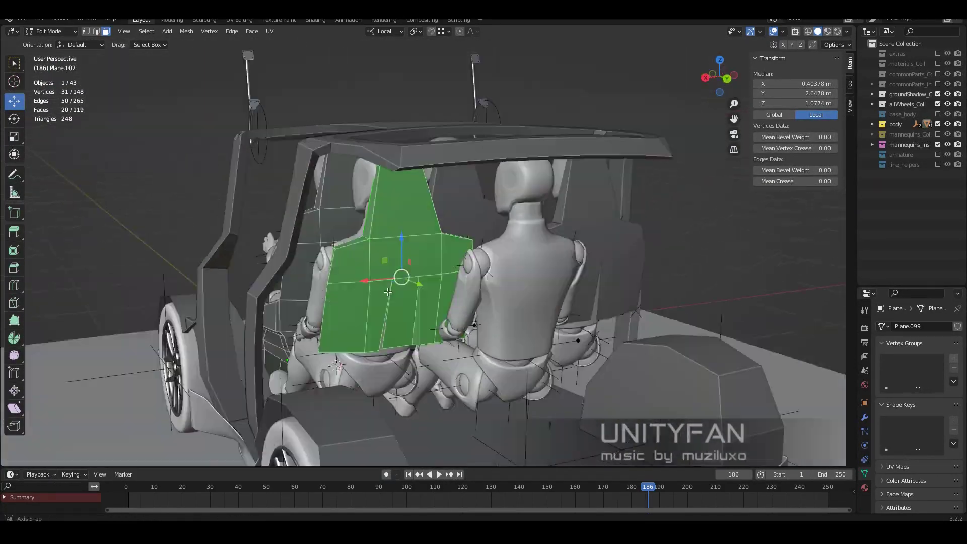
Dissolve the extra vertices on the copied backrest and separate it into its own mesh.
key("KP_Decimal")
Delete the unwanted backrest faces, leaving a narrow strip, and frame it by the mannequin's torso.
key("KP_Decimal")
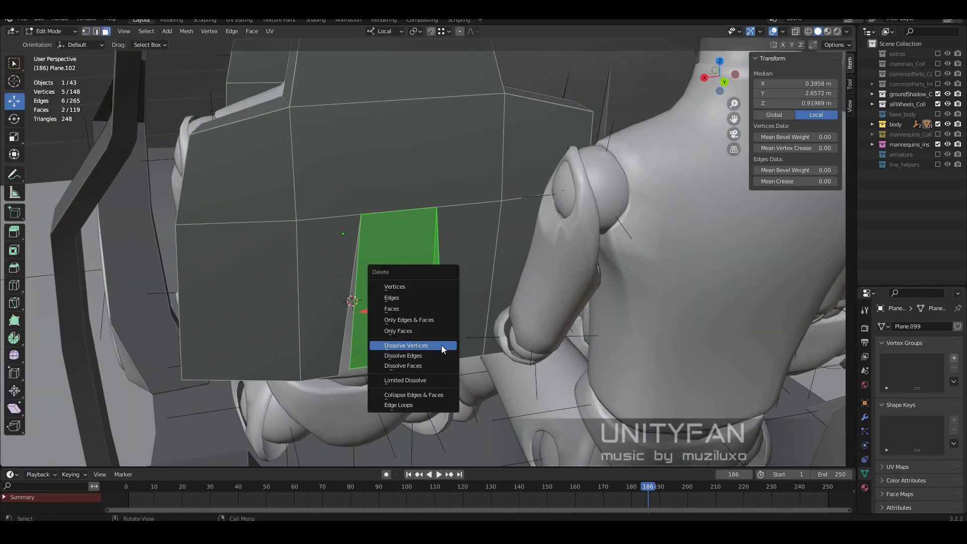
left_click(441, 345)
middle_click_drag(441, 345, 431, 317)
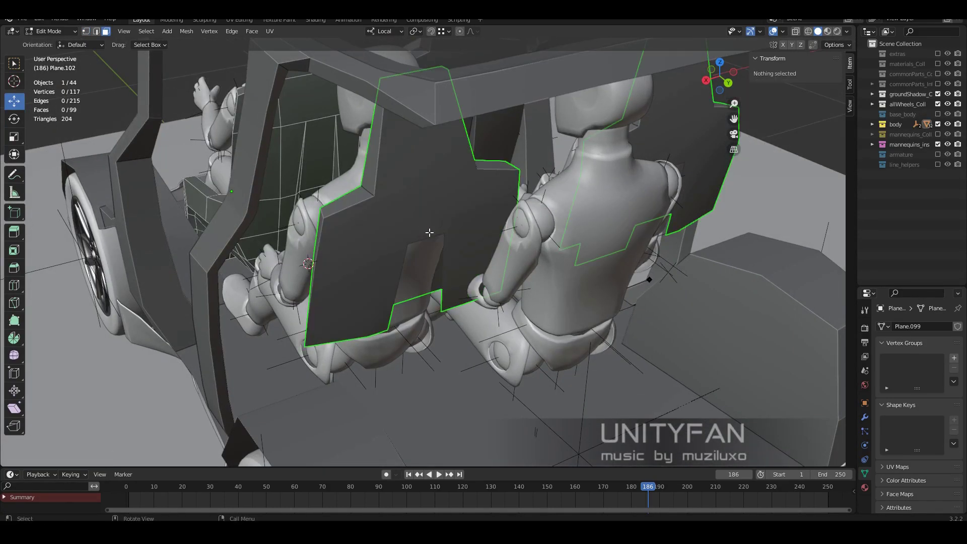
key("alt+q")
key("KP_Decimal")
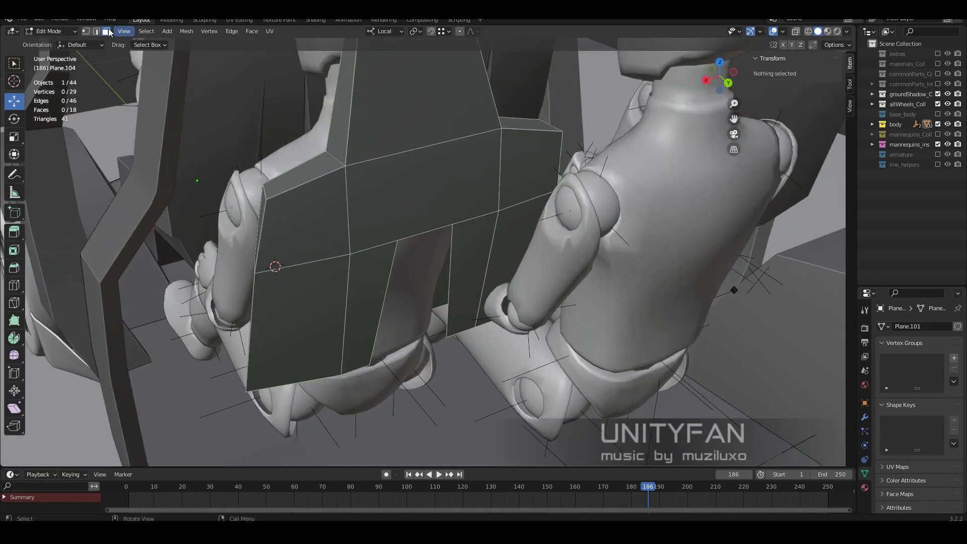
left_click(395, 286)
key("a")
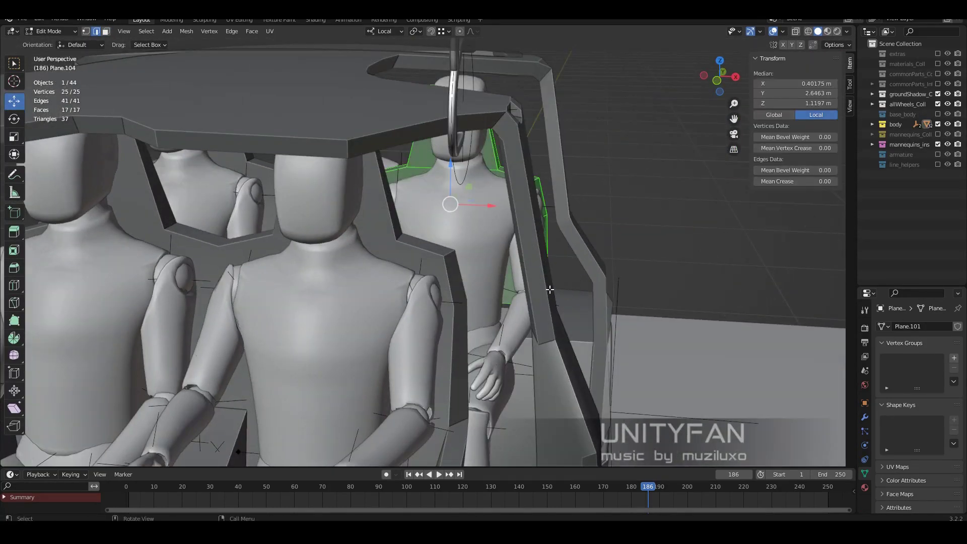
mouse_move(394, 286)
middle_mouse_down()
mouse_move(493, 248)
mouse_move(300, 122)
middle_mouse_up()
key("alt+q")
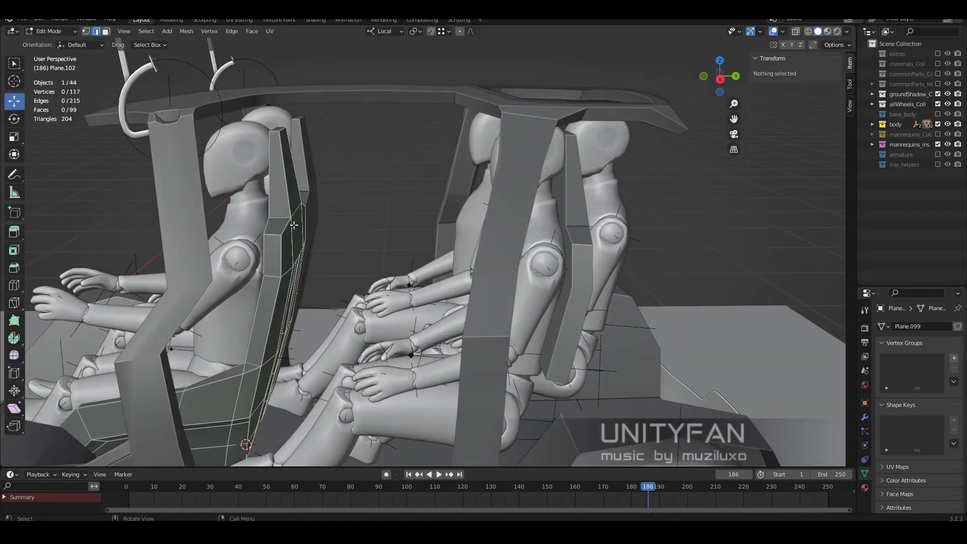
key("Escape")
key("ctrl+z")
key("KP_Decimal")
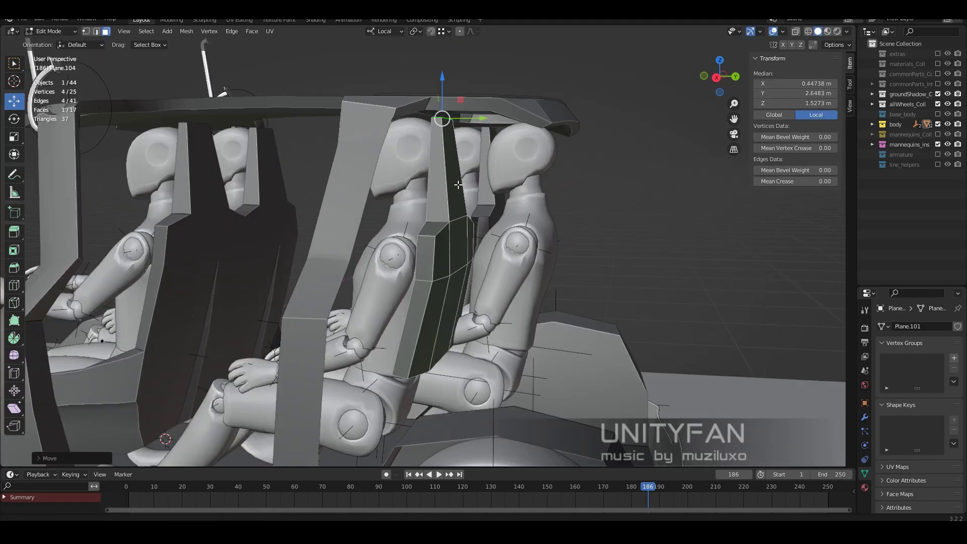
mouse_move(458, 184)
middle_mouse_down()
mouse_move(384, 222)
mouse_move(196, 222)
mouse_move(361, 264)
middle_mouse_up()
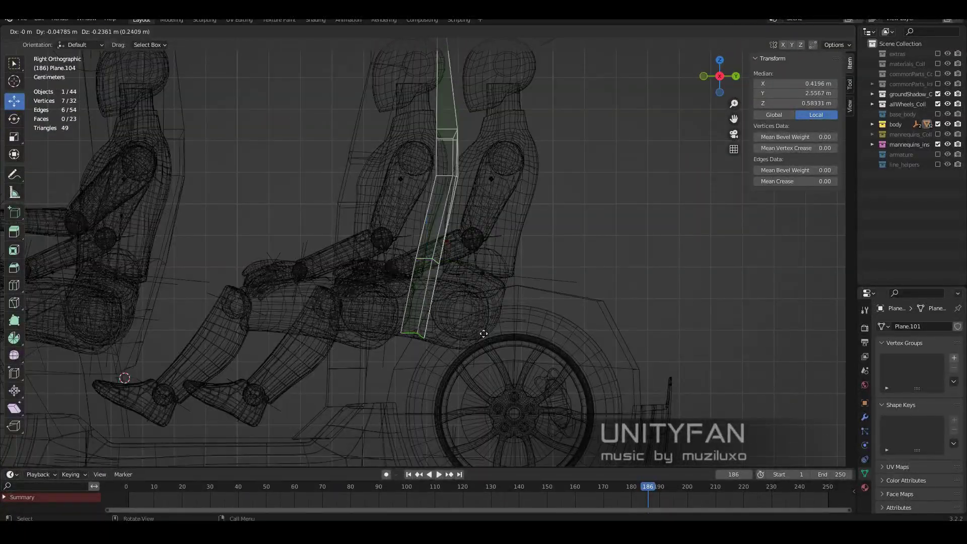
Extrude the strip's bottom edge downward and check it from the right-side view.
left_click(483, 334)
middle_click_drag(484, 334, 471, 301, "shift")
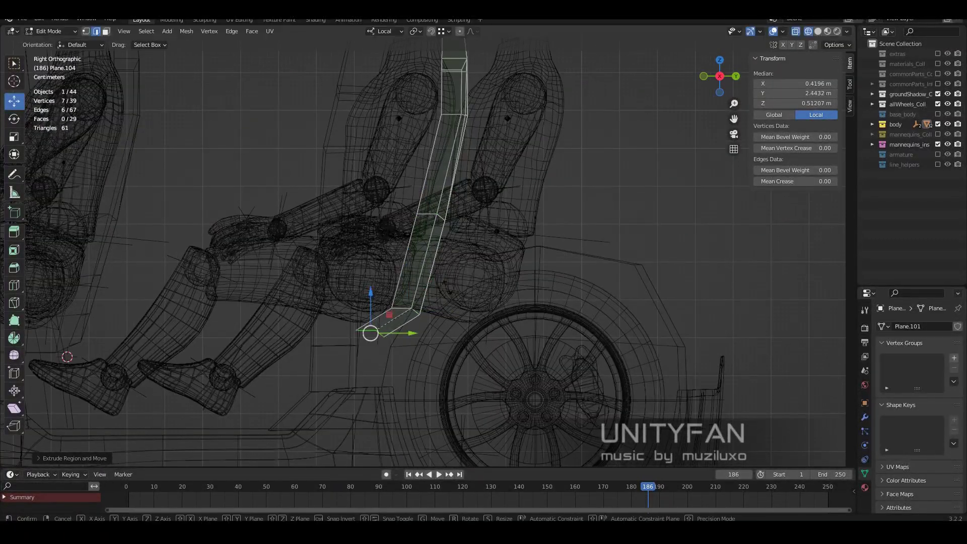
left_click(382, 315)
key("shift+z")
middle_click_drag(382, 315, 351, 282)
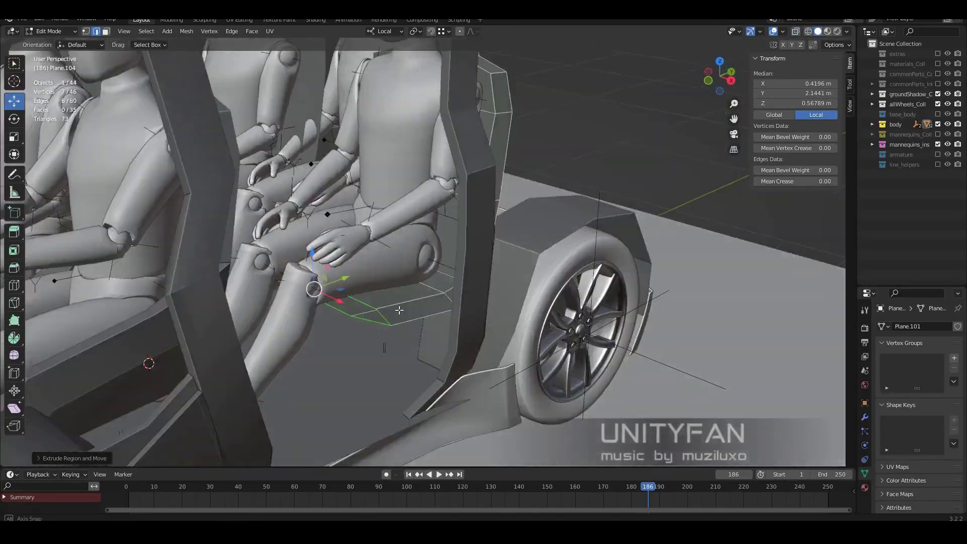
key("KP_3")
scroll(351, 282, "up", 2)
scroll(351, 282, "up", 1)
scroll(351, 283, "up", 1)
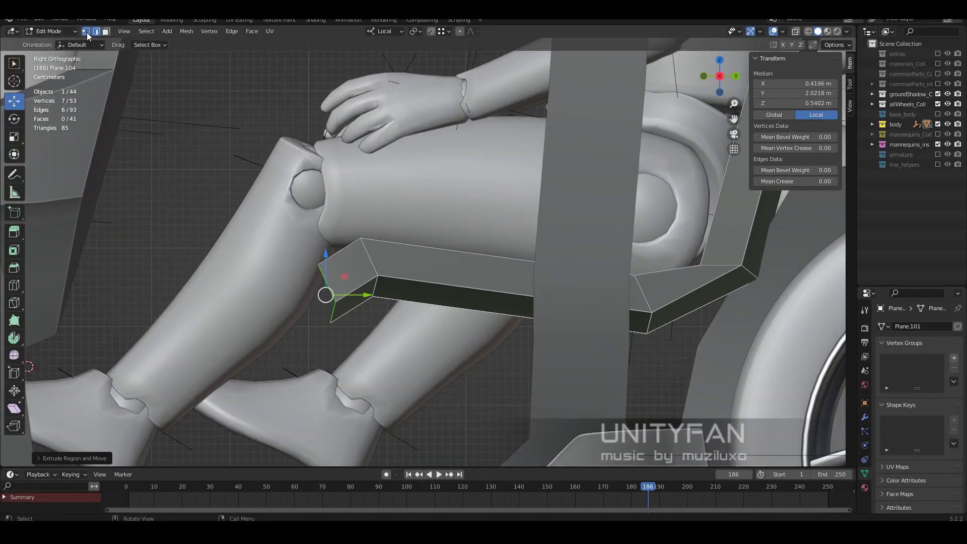
Extrude the strip forward along Y under the thigh and select its end vertices.
key("shift+z")
key("e")
left_click(378, 300)
middle_click_drag(378, 301, 353, 282, "shift")
left_click_drag(333, 242, 373, 282)
scroll(470, 302, "down", 2)
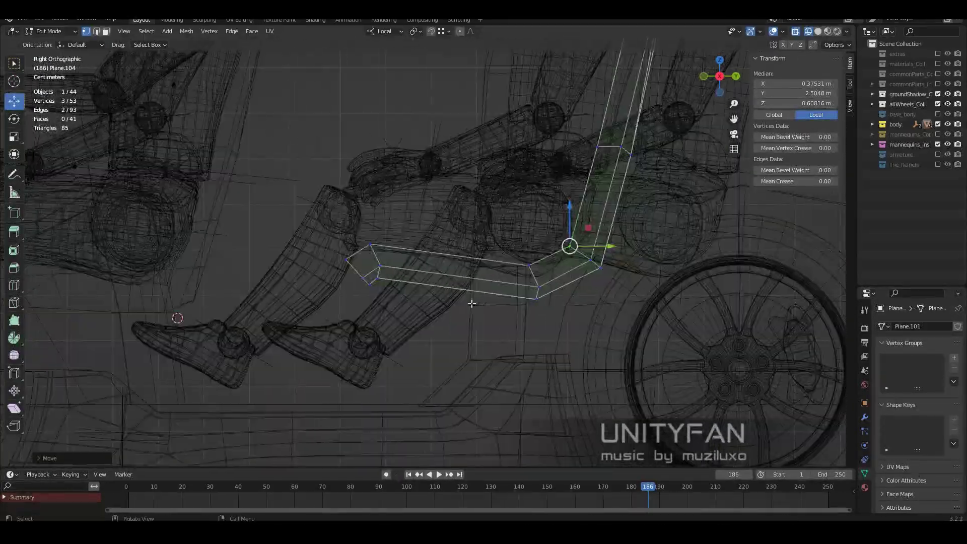
scroll(291, 267, "up", 2)
left_click_drag(249, 227, 339, 327)
scroll(391, 280, "down", 3)
Extend the strip's left end, leave Edit Mode and select the passenger mannequins.
left_click(288, 405)
key("shift+z")
mouse_move(289, 405)
middle_mouse_down()
mouse_move(358, 287)
mouse_move(425, 302)
mouse_move(515, 343)
mouse_move(493, 332)
mouse_move(478, 353)
mouse_move(428, 342)
mouse_move(376, 176)
middle_mouse_up()
key("Tab")
left_click(422, 343)
Isolate the seats and mannequins and add a new cut across the seat mesh.
key("KP_Divide")
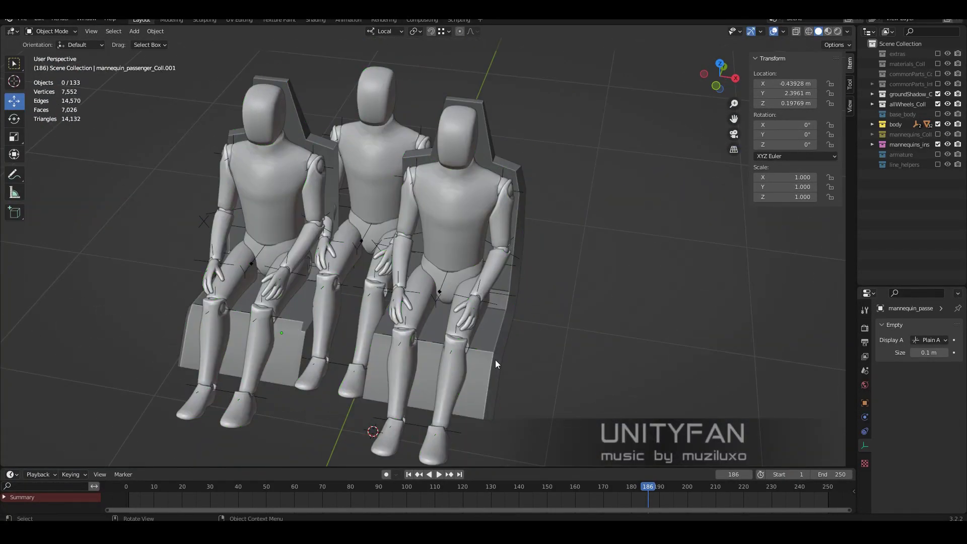
key("Tab")
scroll(494, 359, "down", 3)
mouse_move(494, 360)
middle_mouse_down()
mouse_move(432, 348)
mouse_move(518, 341)
middle_mouse_up()
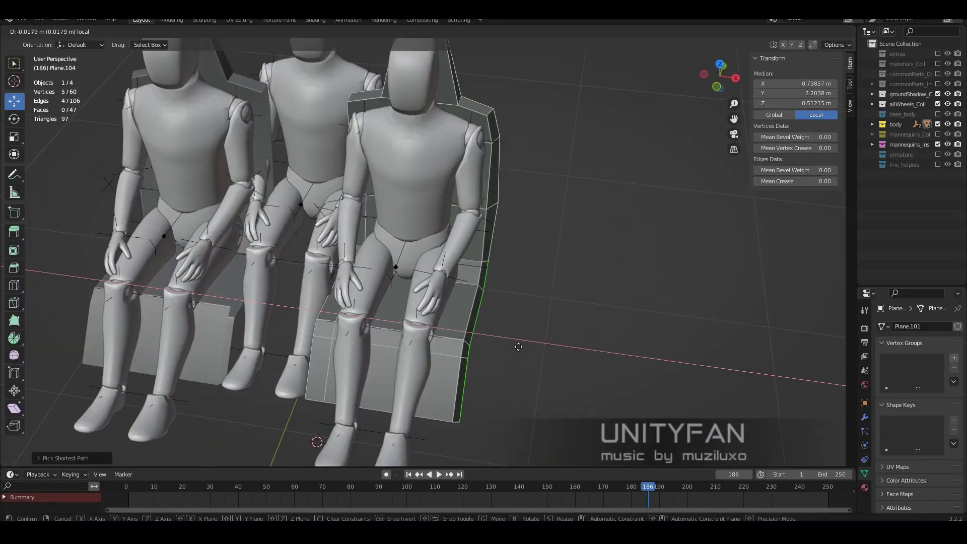
scroll(474, 387, "up", 3)
scroll(498, 254, "up", 3)
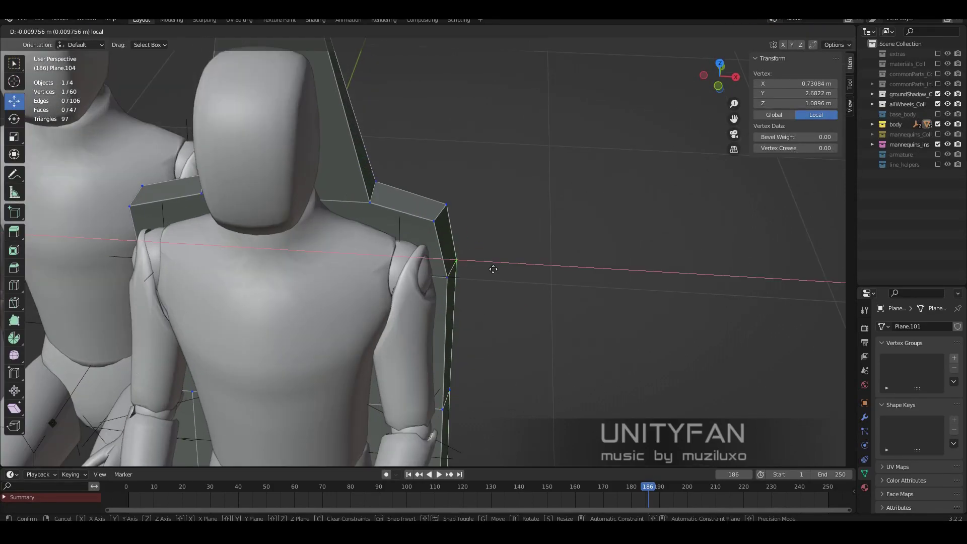
middle_click_drag(446, 298, 465, 238)
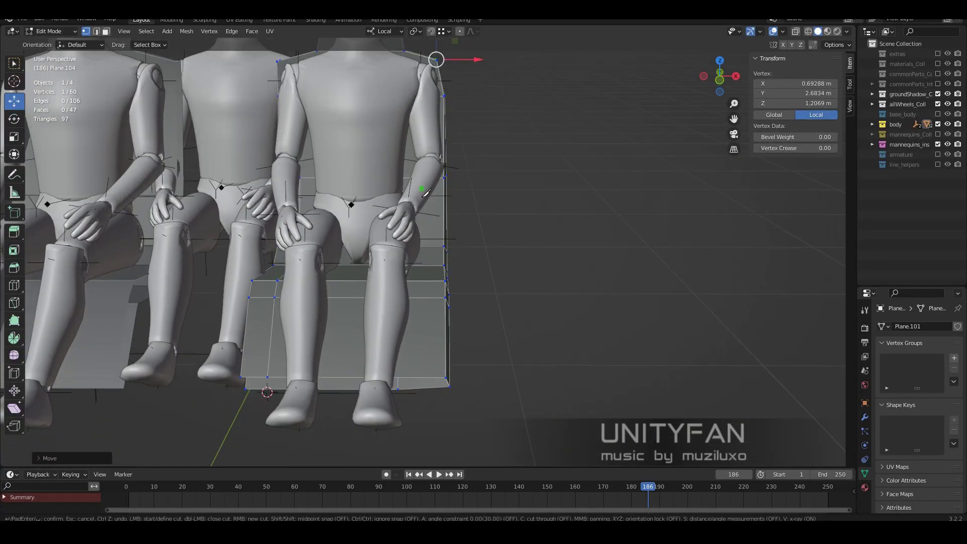
key("Return")
scroll(449, 361, "up", 2)
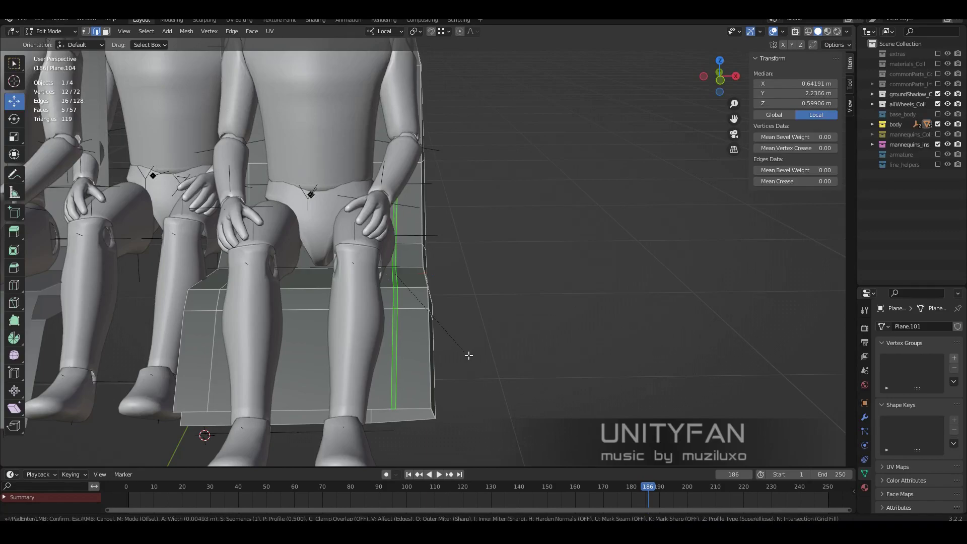
Merge two seat vertices near the mannequin's arm into one.
left_click(379, 313, "ctrl")
middle_click_drag(379, 313, 404, 283)
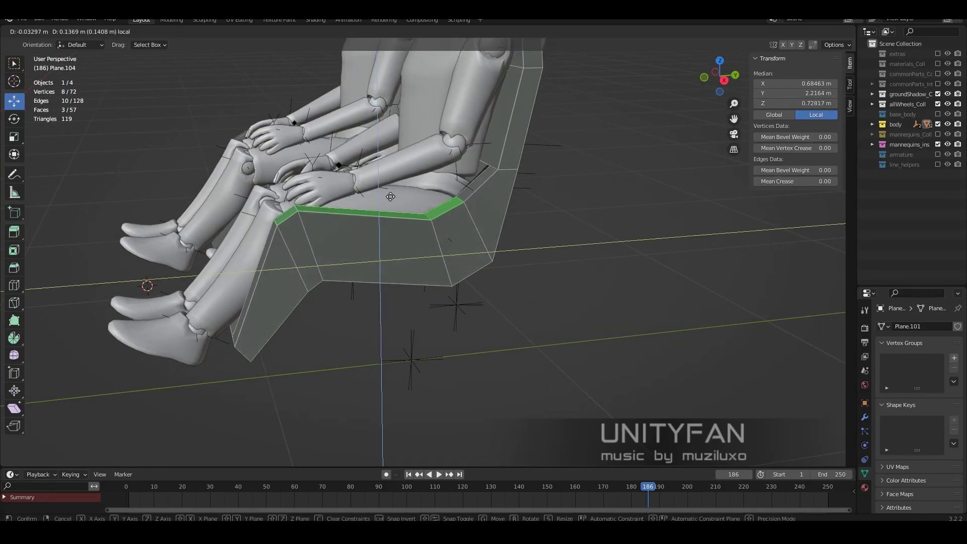
mouse_move(395, 237)
middle_mouse_down()
mouse_move(382, 252)
mouse_move(405, 299)
mouse_move(353, 327)
mouse_move(423, 270)
mouse_move(352, 302)
middle_mouse_up()
scroll(383, 252, "up", 4)
key("1")
key("m")
left_click(406, 299)
scroll(406, 299, "down", 4)
scroll(331, 351, "up", 3)
scroll(347, 338, "down", 4)
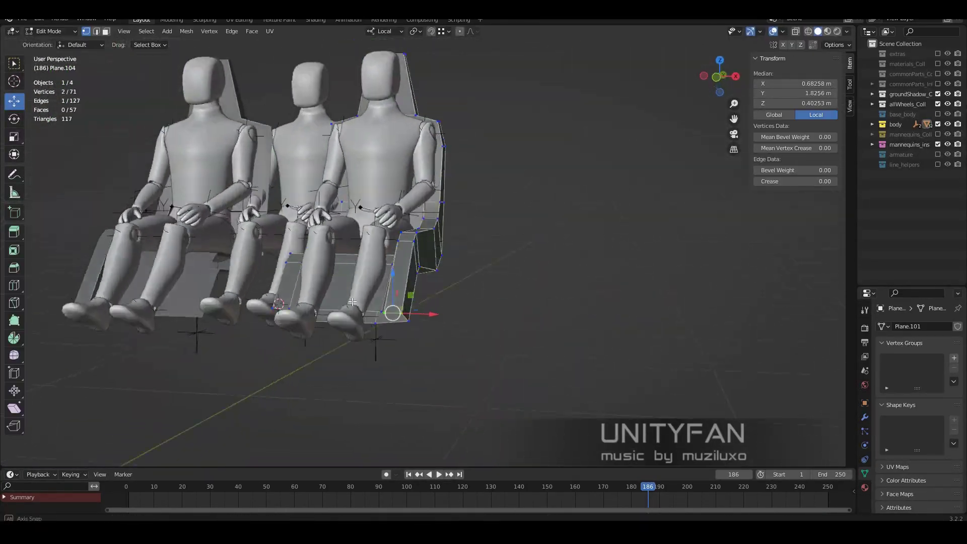
Move a corner vertex of the seat so the cushion fits the mannequin.
mouse_move(477, 401)
middle_mouse_down()
mouse_move(453, 302)
mouse_move(428, 252)
middle_mouse_up()
key("shift+z")
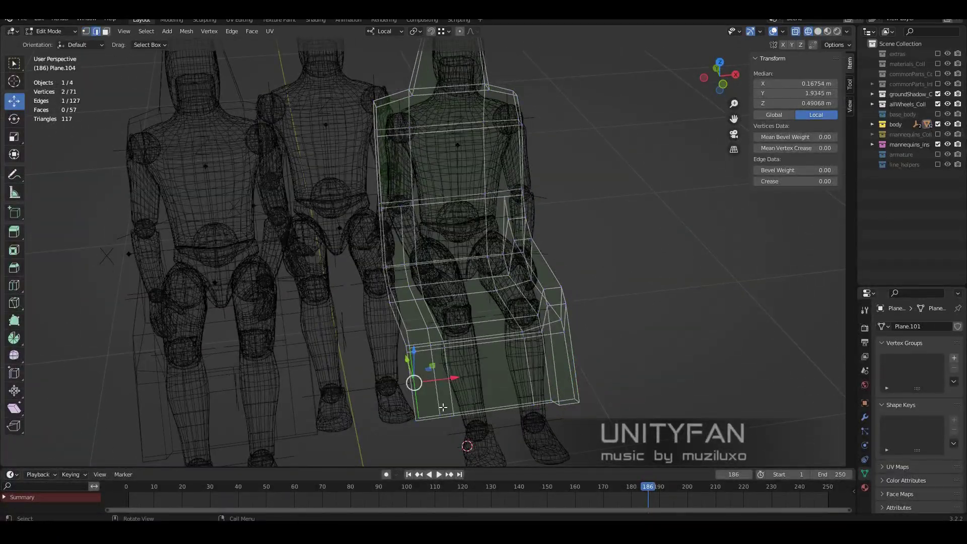
key("shift+z")
middle_click_drag(442, 407, 399, 338)
scroll(460, 342, "up", 3)
left_click(488, 411, "ctrl")
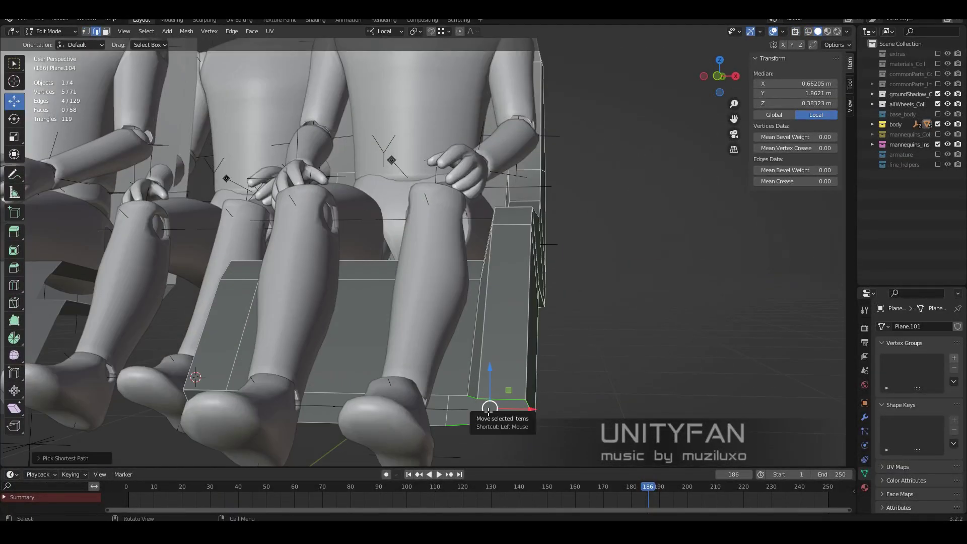
middle_click_drag(442, 401, 416, 369)
key("1")
left_click(416, 369)
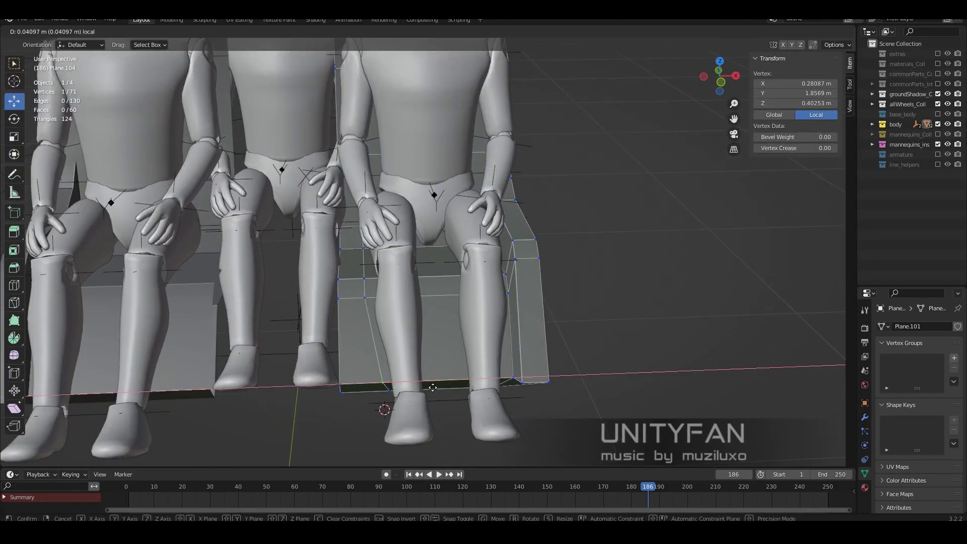
scroll(415, 409, "up", 2)
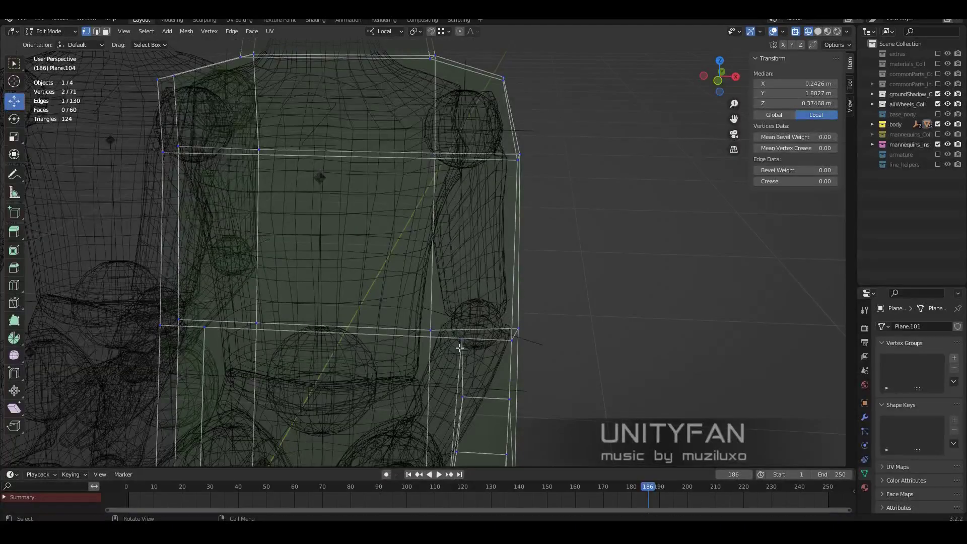
left_click(508, 163)
Knife-cut new edges into the seat mesh to form a divider between mannequins.
key("k")
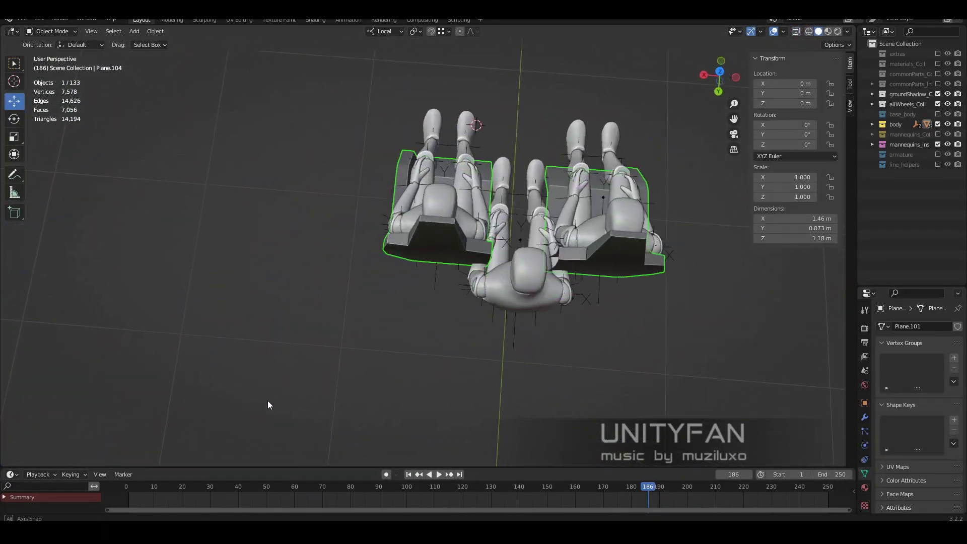
mouse_move(268, 400)
middle_mouse_down()
mouse_move(246, 352)
mouse_move(413, 340)
mouse_move(379, 275)
mouse_move(409, 303)
middle_mouse_up()
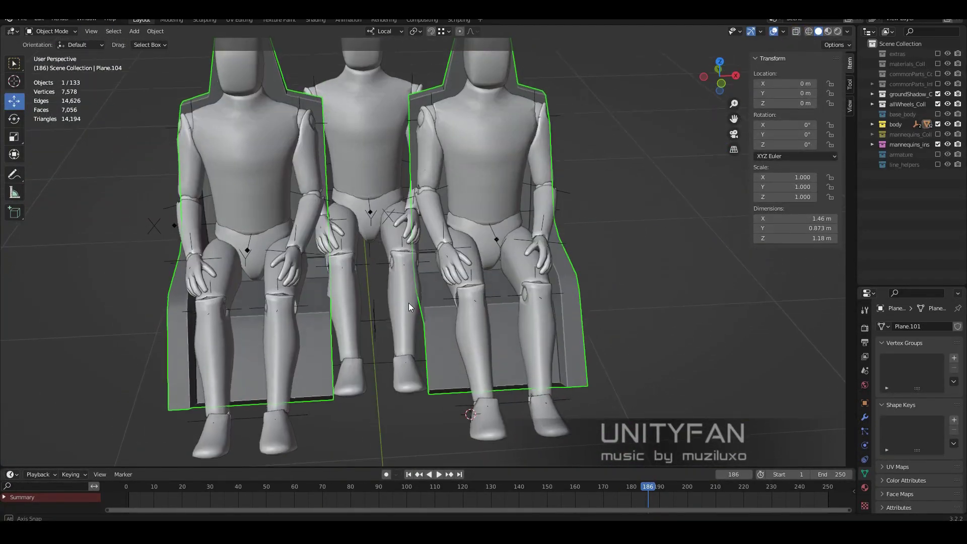
scroll(409, 306, "up", 2)
key("Tab")
scroll(438, 322, "up", 3)
scroll(449, 317, "up", 2)
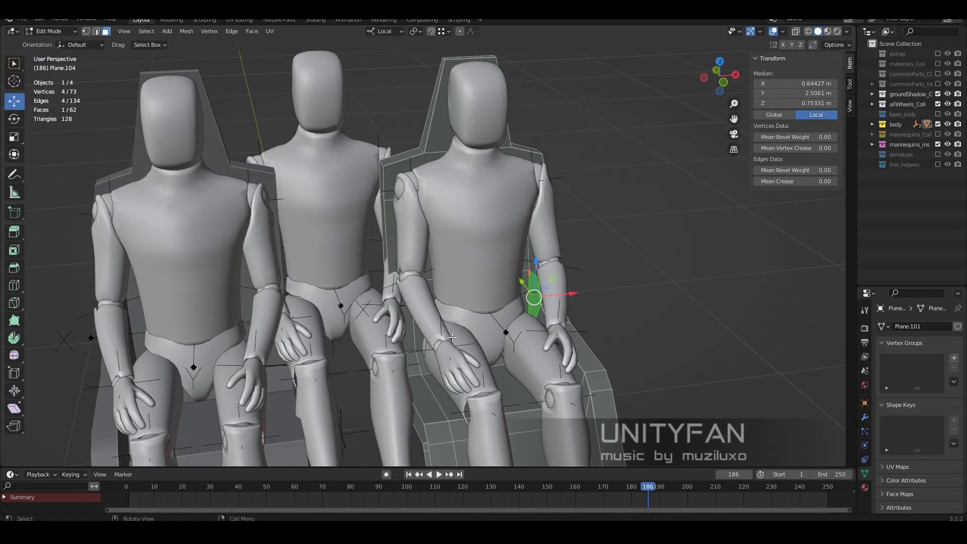
mouse_move(449, 317)
middle_mouse_down()
mouse_move(395, 375)
mouse_move(105, 33)
middle_mouse_up()
key("shift+z")
mouse_move(401, 287)
middle_mouse_down()
mouse_move(638, 335)
mouse_move(91, 31)
middle_mouse_up()
Move the new divider section between the first two mannequins and select its edge.
key("shift+z")
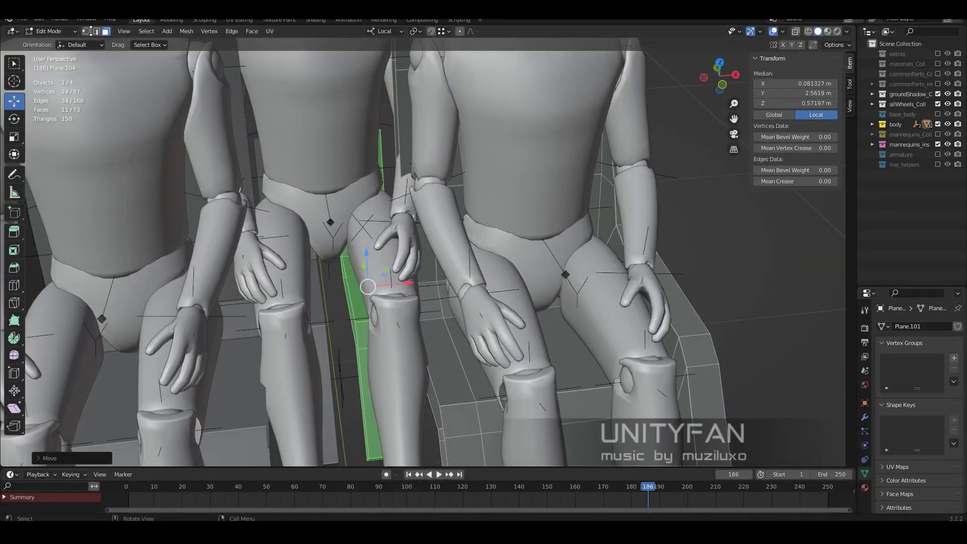
scroll(440, 289, "down", 5)
key("shift+z")
scroll(440, 289, "up", 5)
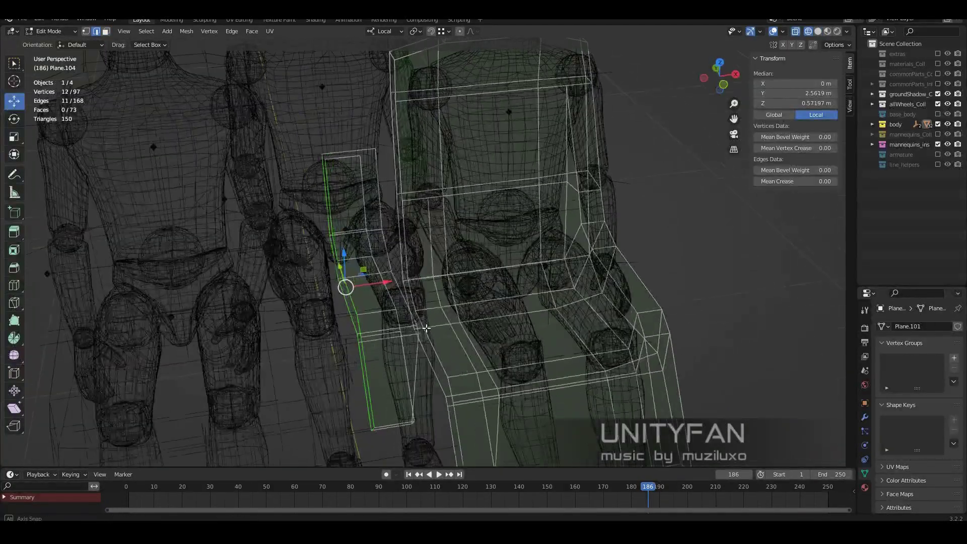
left_click(458, 228, "ctrl")
mouse_move(458, 229)
middle_mouse_down()
mouse_move(482, 291)
mouse_move(457, 273)
middle_mouse_up()
key("Tab")
key("shift+z")
key("Tab")
key("shift+z")
scroll(523, 297, "up", 3)
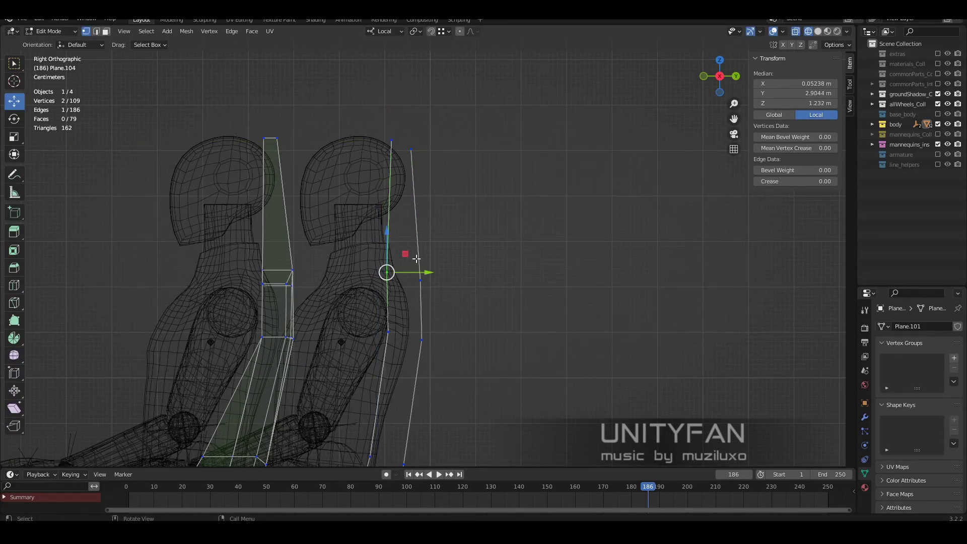
Scale an edge of the seat divider in wireframe view.
mouse_move(517, 279)
middle_mouse_down()
mouse_move(463, 247)
mouse_move(492, 274)
mouse_move(428, 222)
mouse_move(383, 222)
mouse_move(287, 248)
mouse_move(149, 63)
middle_mouse_up()
key("shift+z")
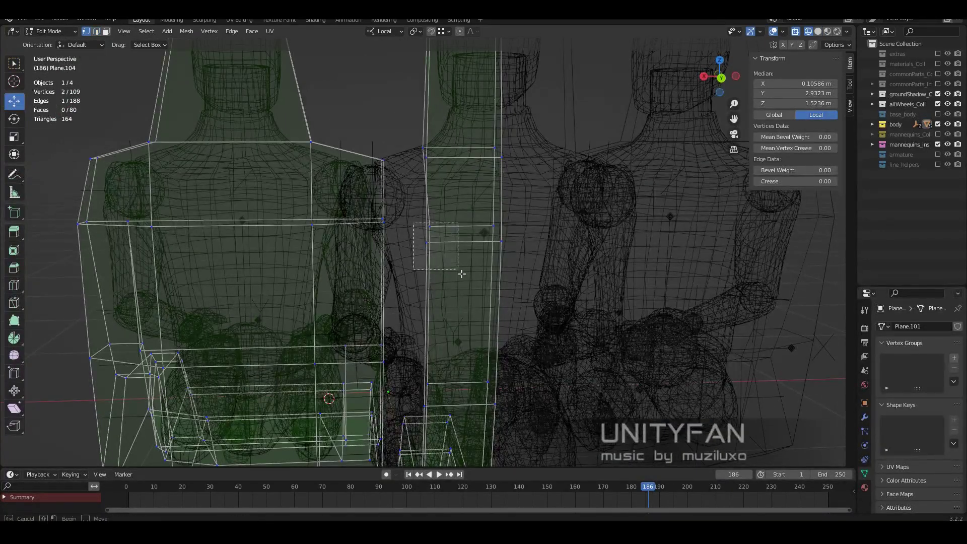
left_click(453, 261)
middle_click_drag(453, 262, 388, 108)
key("s")
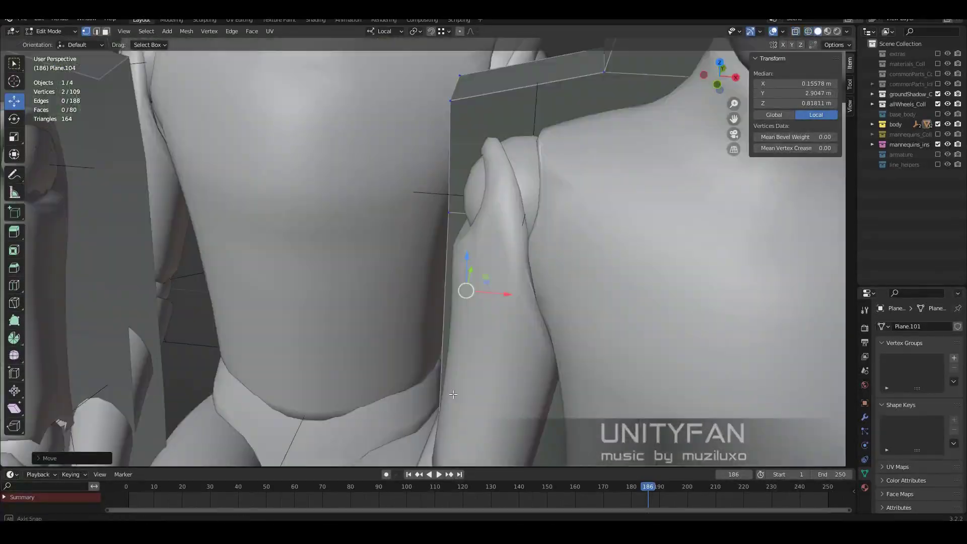
Select vertices on the divider's upper section and return to Solid shading.
left_click_drag(443, 336, 409, 250)
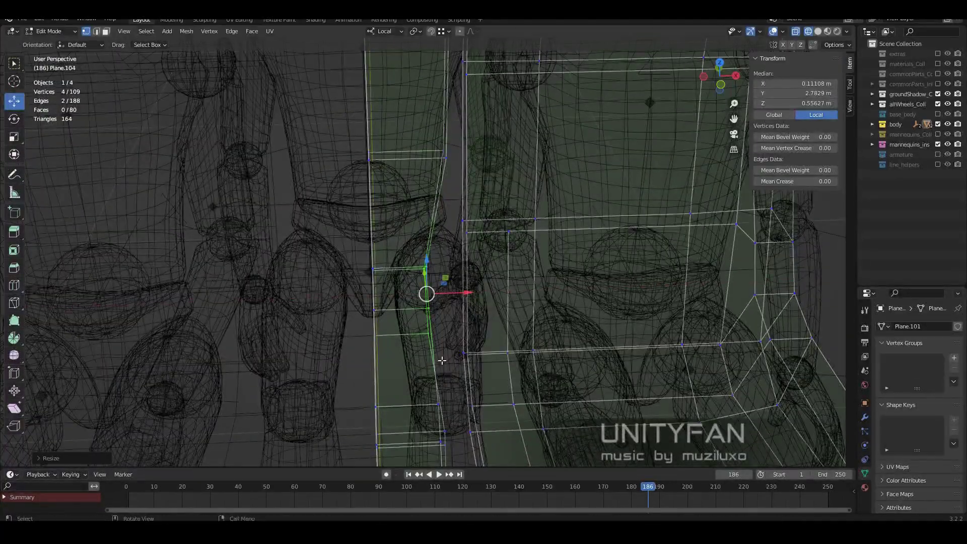
scroll(442, 361, "down", 3)
scroll(417, 392, "up", 3)
left_click_drag(417, 392, 369, 228)
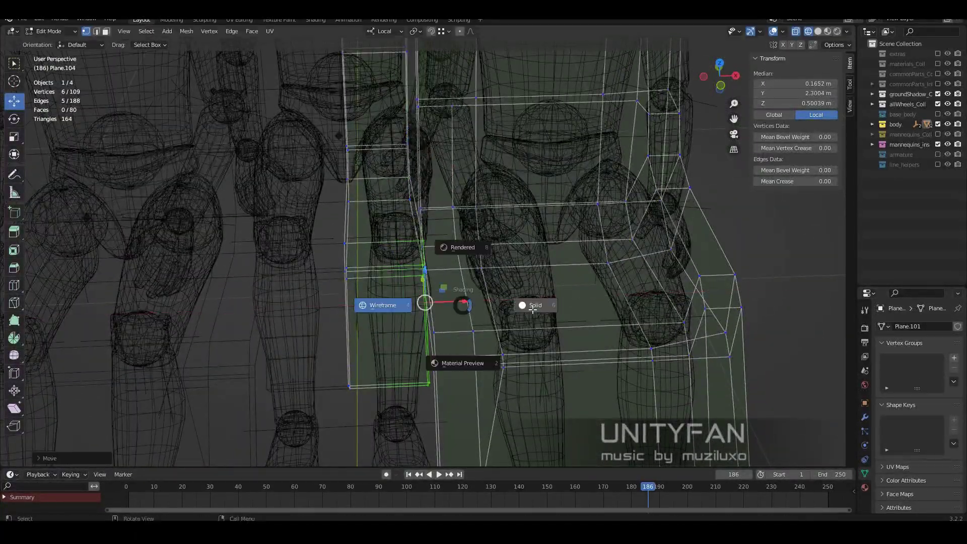
left_click(533, 307)
scroll(473, 302, "down", 3)
scroll(492, 306, "up", 2)
scroll(479, 361, "up", 2)
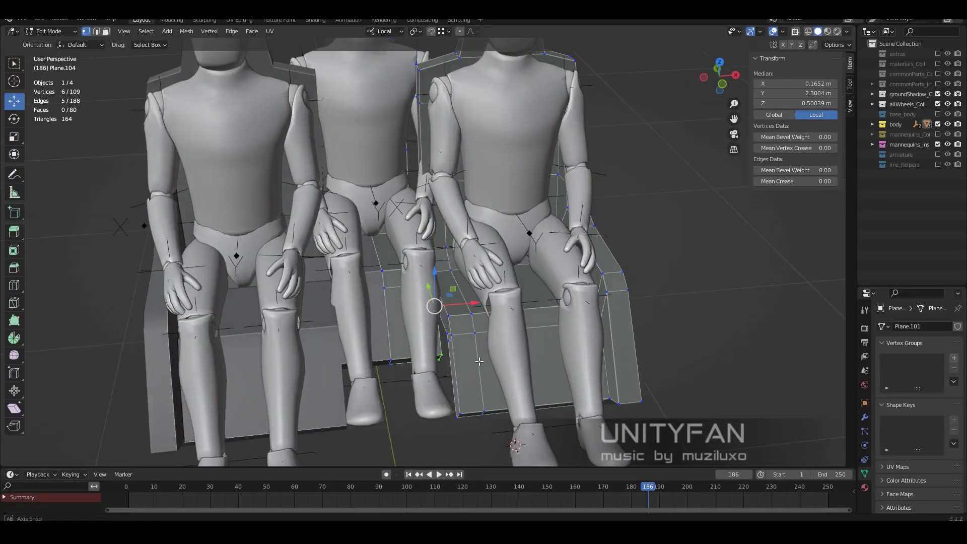
scroll(479, 360, "down", 4)
Dissolve an unneeded edge from the seat back in wireframe view.
scroll(475, 409, "up", 2)
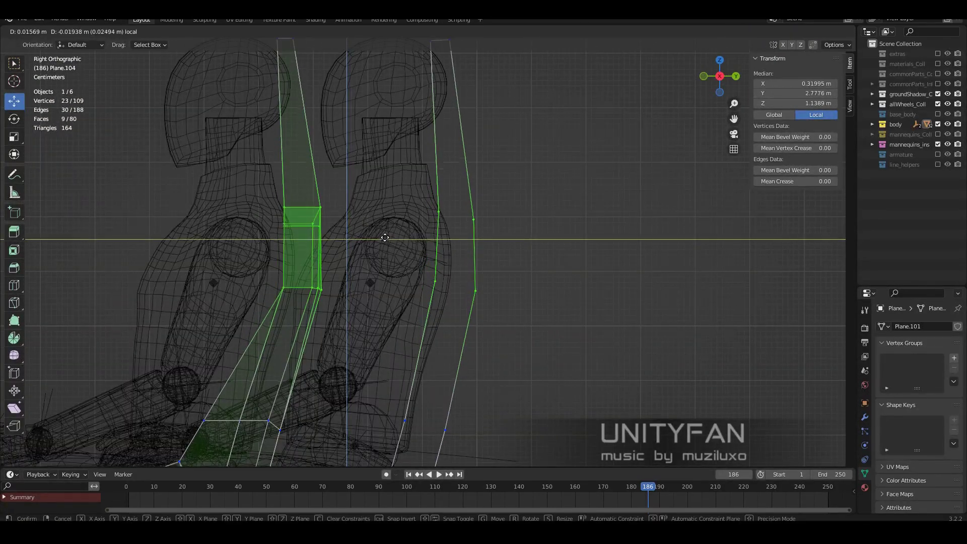
middle_click_drag(320, 373, 383, 282)
key("shift+z")
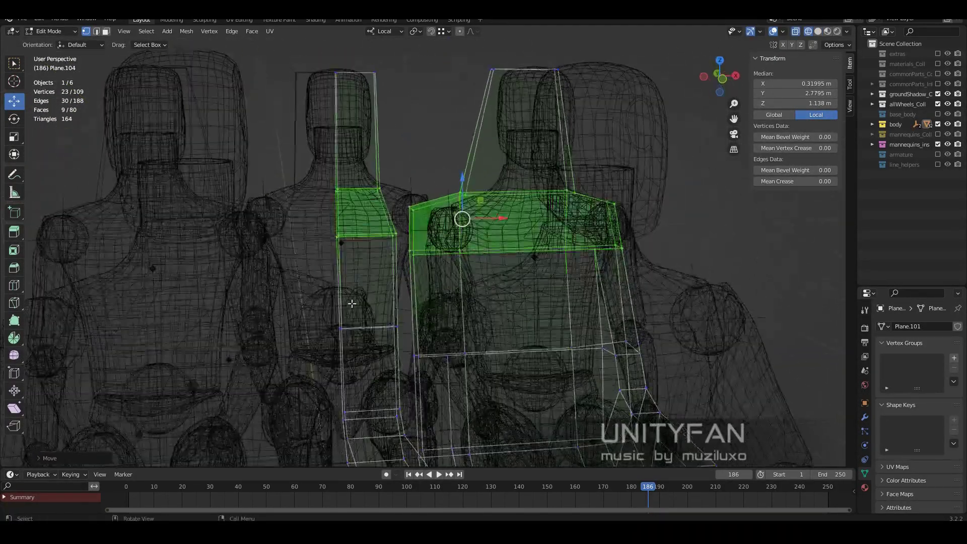
left_click(454, 269)
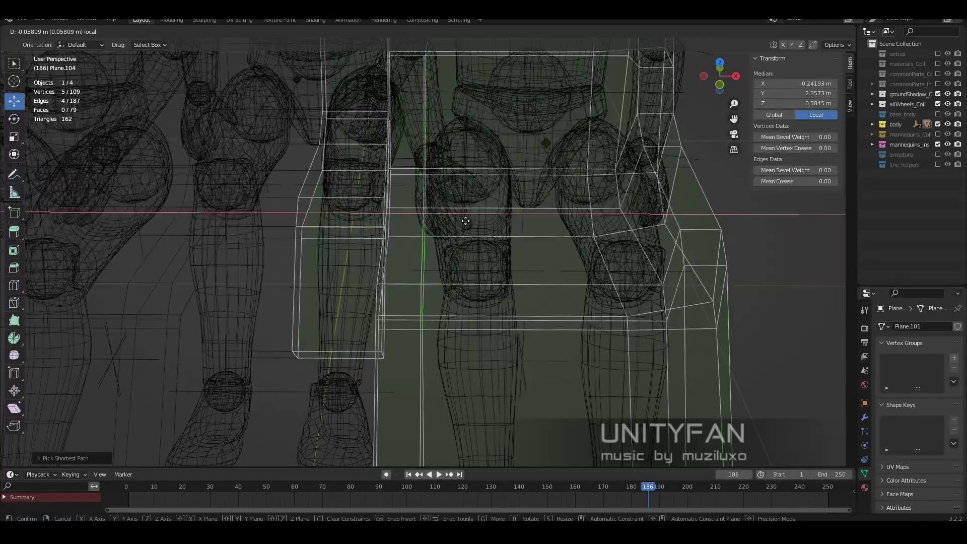
Slide the outer backrest vertices along local X beside the mannequin's shoulder.
left_click(466, 221)
scroll(461, 238, "down", 3)
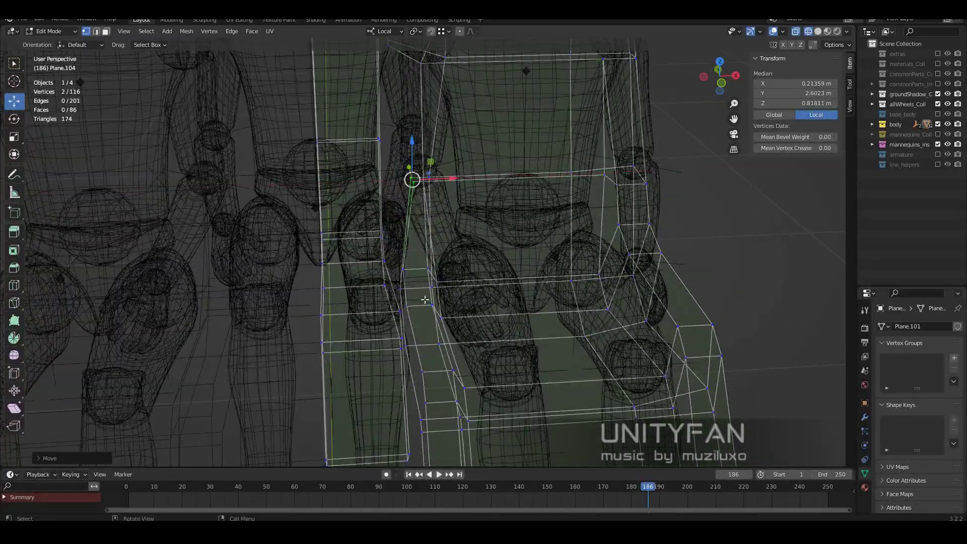
key("g")
key("x")
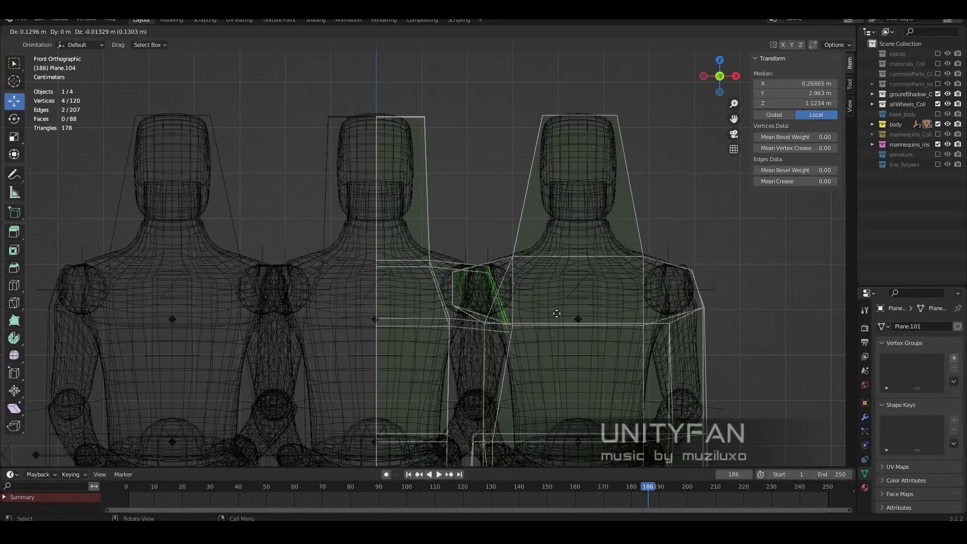
Finish the extruded backrest wing and inspect the seat backs and base.
left_click(556, 313)
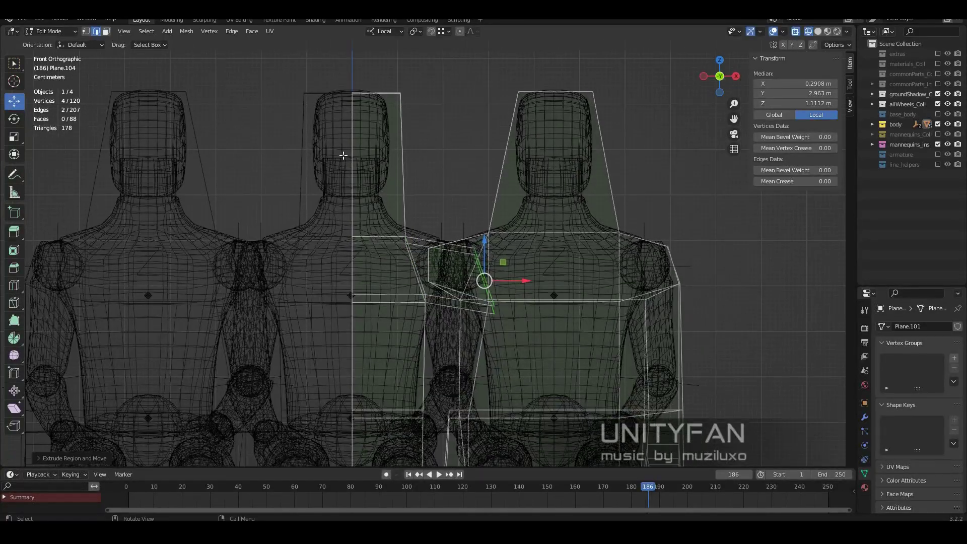
left_click(557, 280)
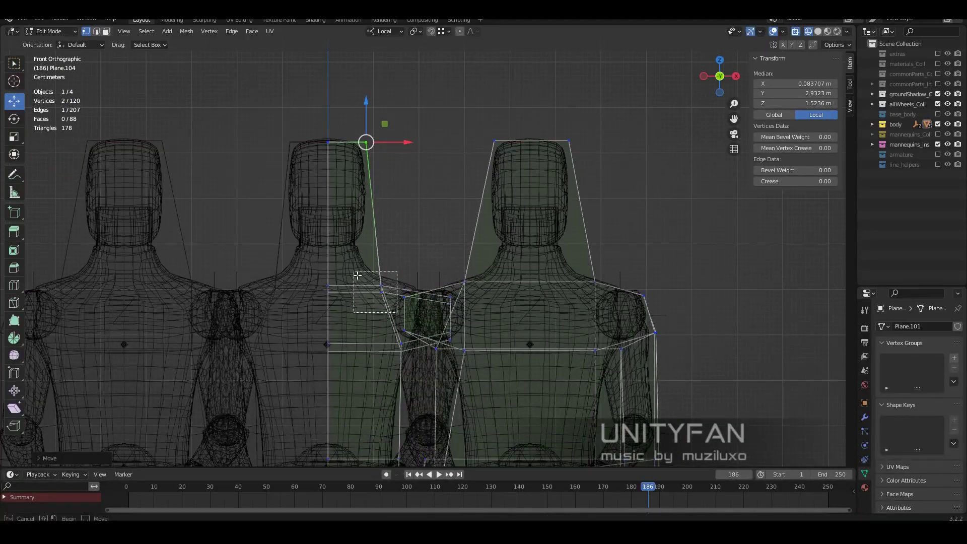
left_click(502, 302)
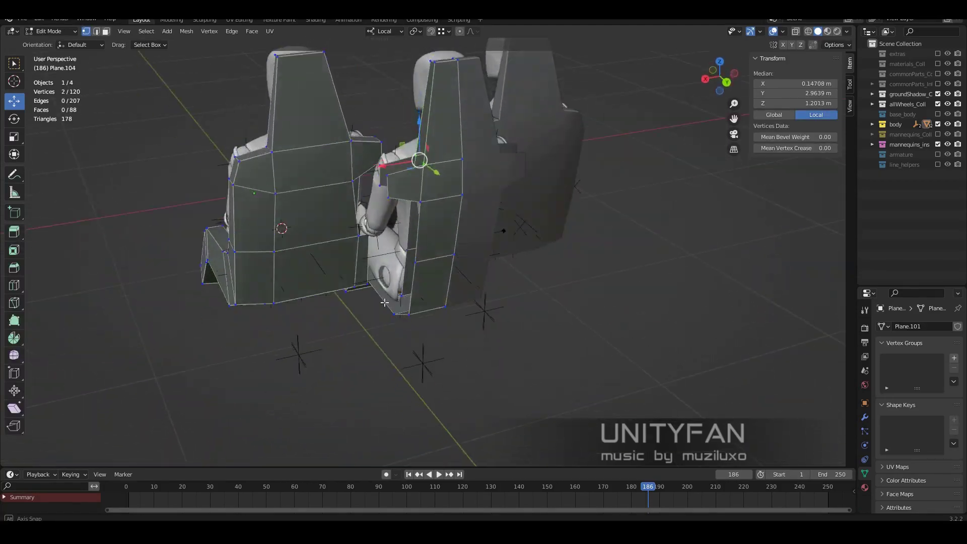
middle_click_drag(378, 279, 328, 330)
key("shift+z")
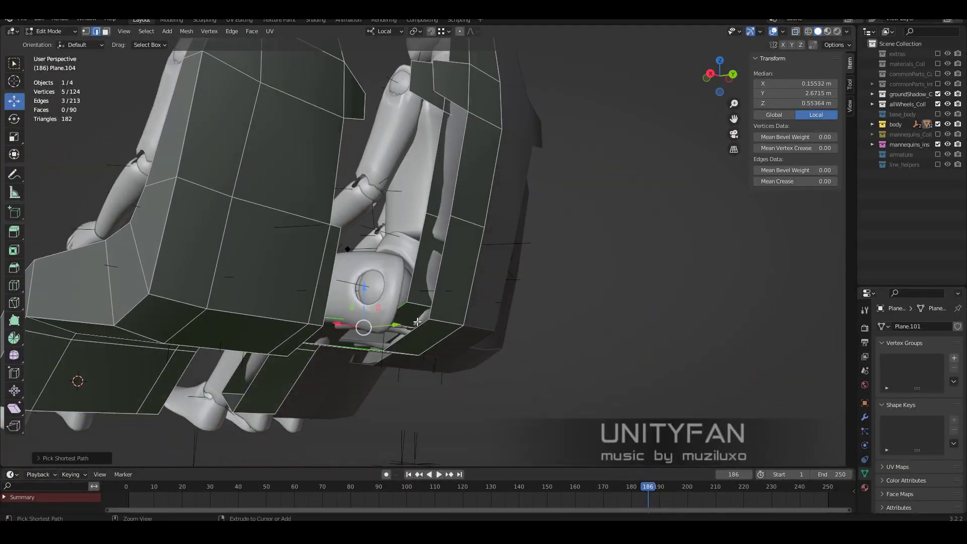
middle_click_drag(449, 286, 455, 315)
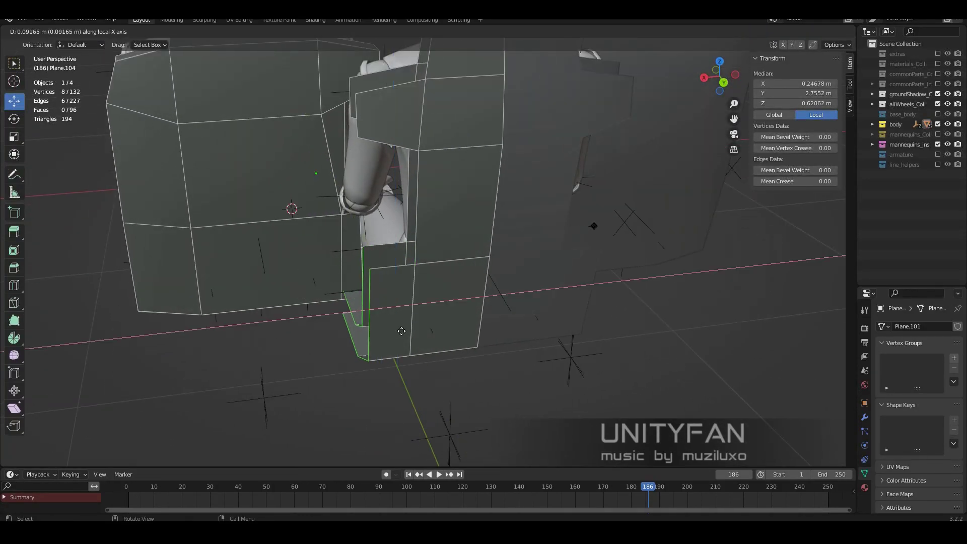
middle_click_drag(403, 333, 350, 266)
key("shift+z")
Move selected seat vertices in front view so neighbouring seat edges line up.
key("1")
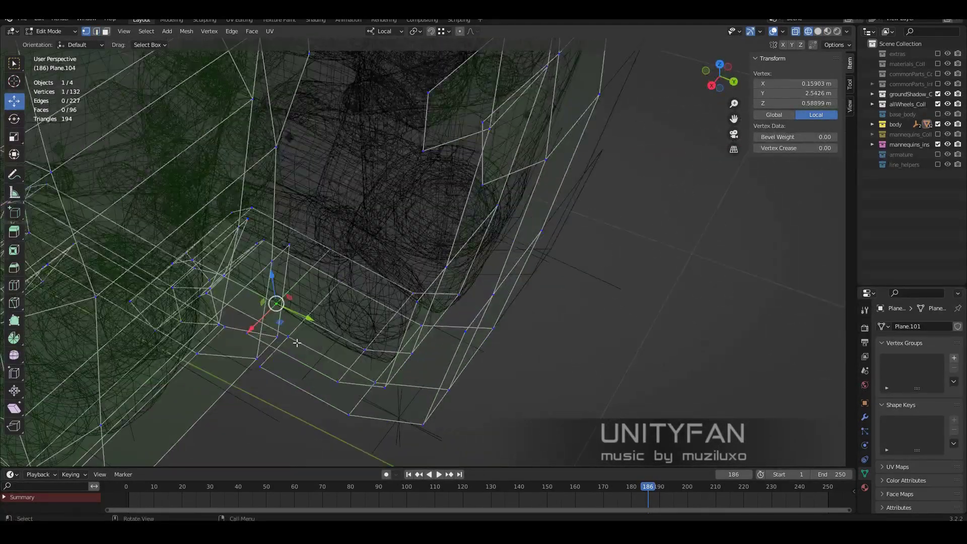
key("KP_1")
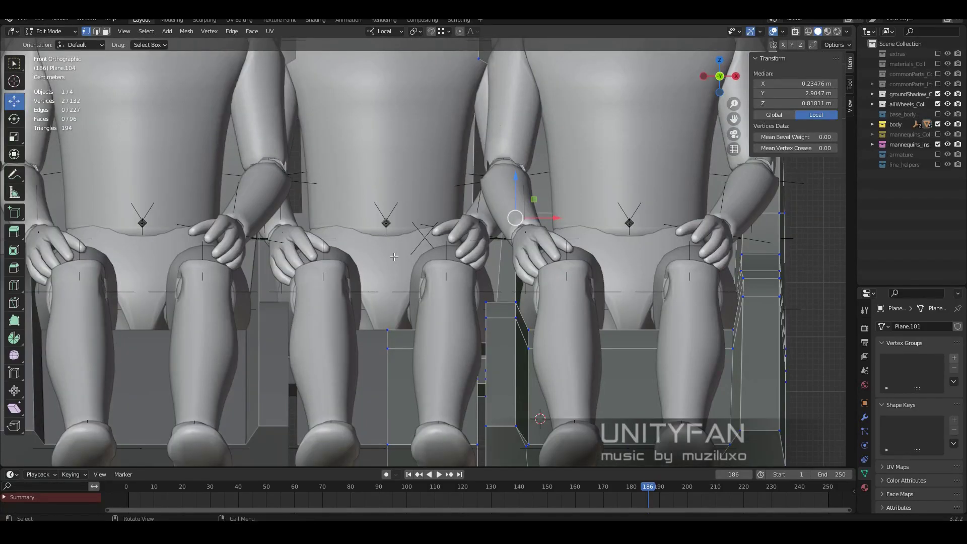
left_click(477, 287)
key("shift+z")
mouse_move(477, 286)
middle_mouse_down()
mouse_move(564, 304)
mouse_move(446, 310)
mouse_move(443, 297)
mouse_move(456, 301)
middle_mouse_up()
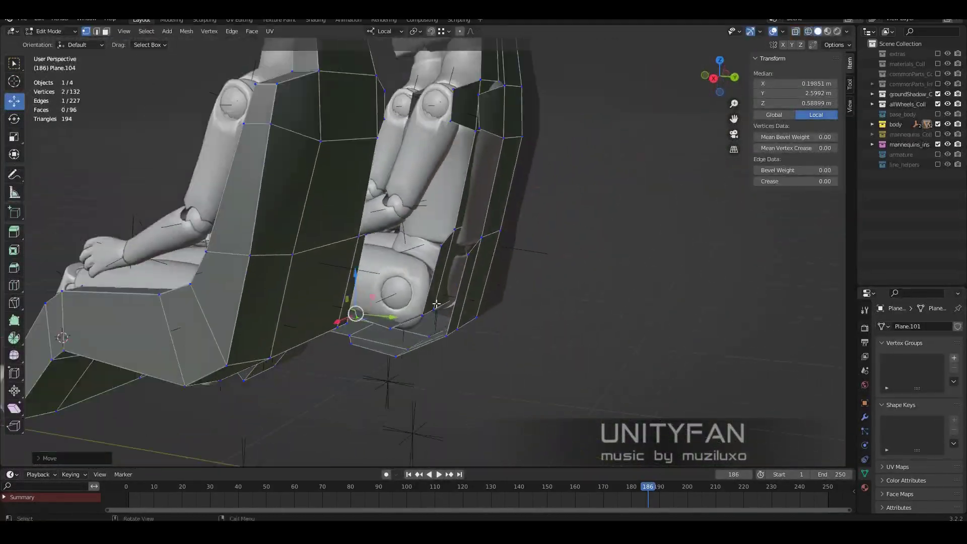
left_click(378, 305)
Add hidden seat-edge vertices to the selection through wireframe view.
scroll(379, 305, "down", 5)
key("shift+z")
scroll(468, 322, "up", 5)
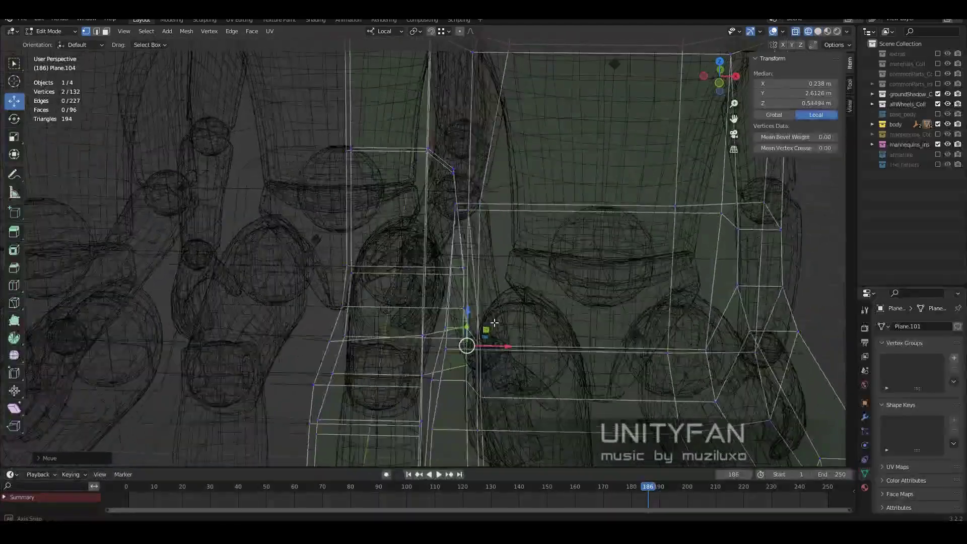
mouse_move(468, 322)
middle_mouse_down()
mouse_move(456, 291)
mouse_move(464, 325)
middle_mouse_up()
left_click(457, 291, "ctrl")
key("shift+z")
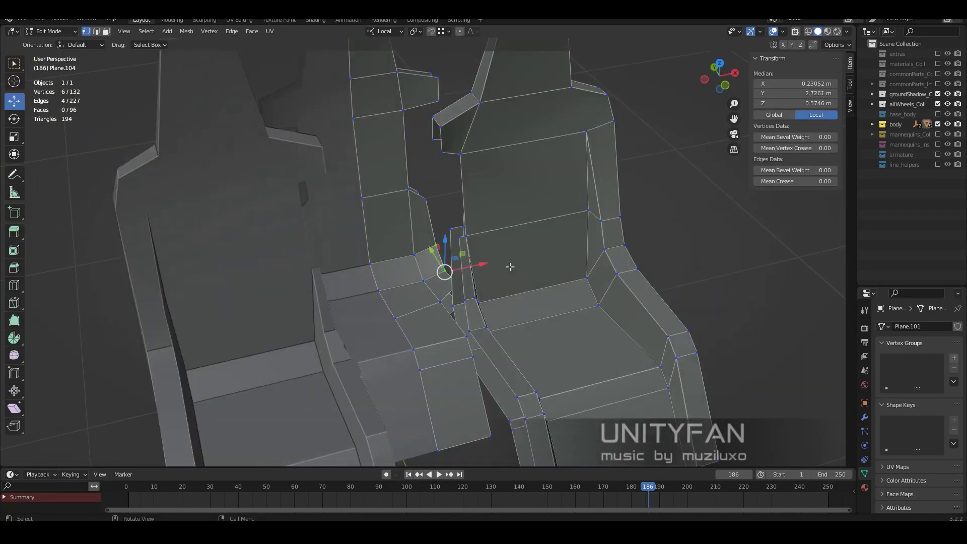
Fill faces across the first open gaps between the seat edges.
mouse_move(511, 267)
middle_mouse_down()
mouse_move(395, 248)
mouse_move(399, 280)
mouse_move(444, 289)
mouse_move(443, 343)
mouse_move(468, 363)
mouse_move(476, 216)
mouse_move(530, 328)
mouse_move(518, 302)
mouse_move(483, 287)
mouse_move(559, 298)
middle_mouse_up()
key("j")
key("j")
key("f")
key("1")
left_click(483, 287)
key("f")
Build a new face from three selected seat vertices to close another gap.
left_click(390, 256)
mouse_move(389, 256)
middle_mouse_down()
mouse_move(399, 302)
mouse_move(463, 212)
mouse_move(675, 235)
mouse_move(597, 259)
mouse_move(432, 265)
mouse_move(426, 374)
middle_mouse_up()
left_click(431, 270)
scroll(431, 270, "up", 3)
left_click(426, 374, "shift")
key("f")
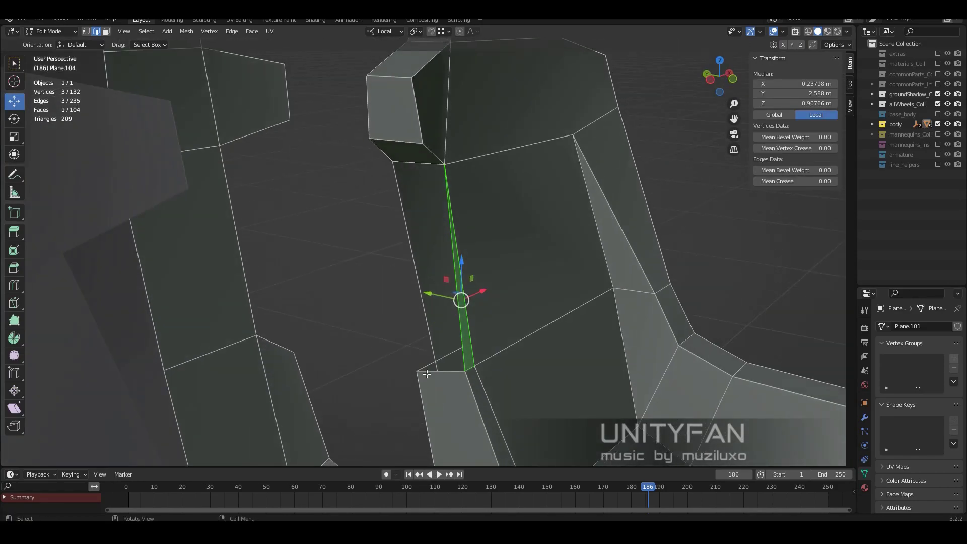
scroll(453, 332, "down", 3)
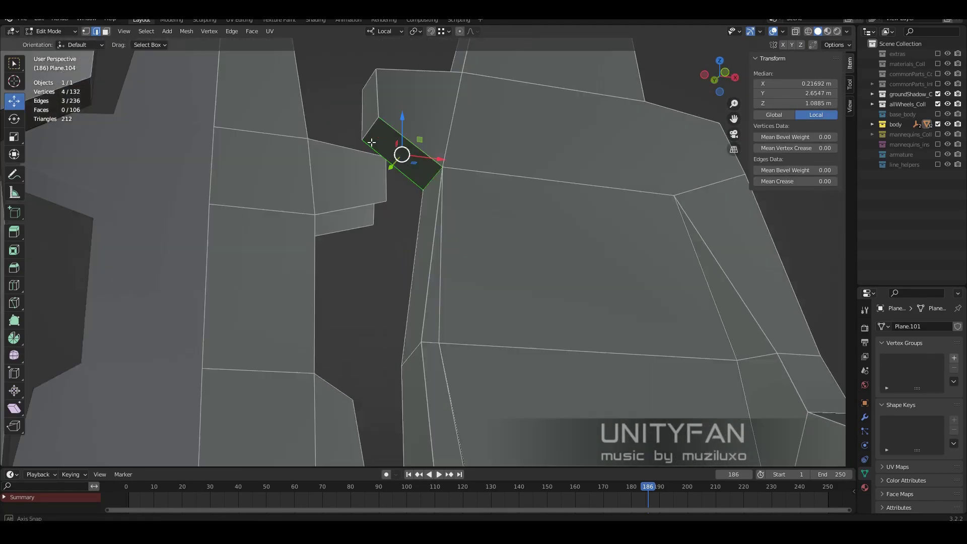
Check the whole seat row in Object Mode, then return to editing the seat mesh.
key("Tab")
scroll(425, 332, "down", 3)
key("Tab")
middle_click_drag(425, 342, 411, 350)
scroll(411, 349, "up", 5)
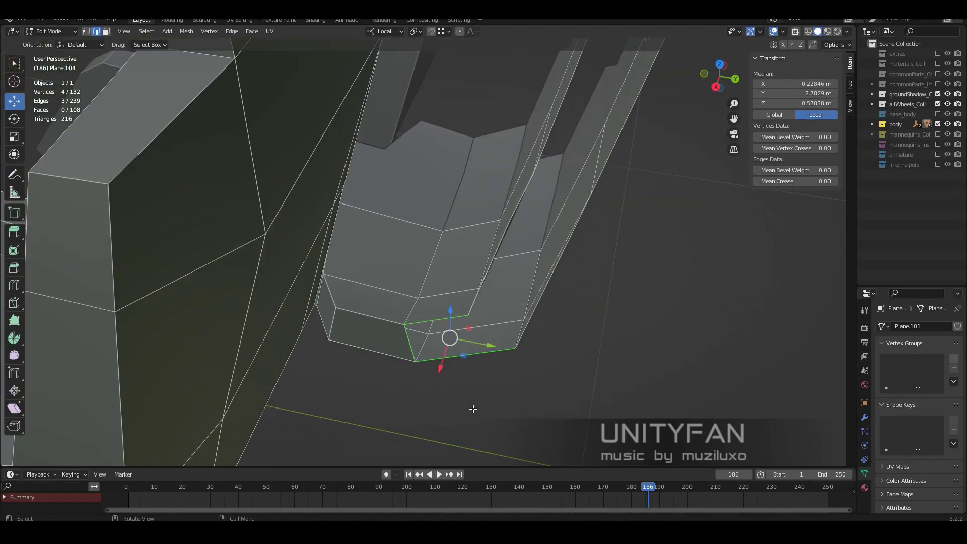
middle_click_drag(473, 406, 467, 284)
Fill the last seat gaps with faces, deselect all, and return to Object Mode.
left_click(411, 324, "ctrl")
key("f")
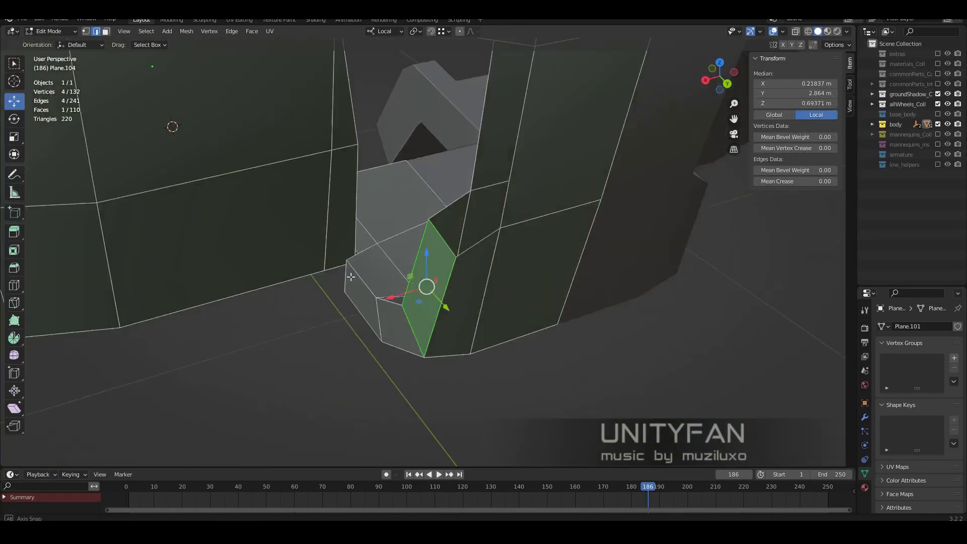
mouse_move(411, 325)
middle_mouse_down()
mouse_move(448, 261)
mouse_move(433, 277)
mouse_move(411, 273)
middle_mouse_up()
key("f")
key("alt+a")
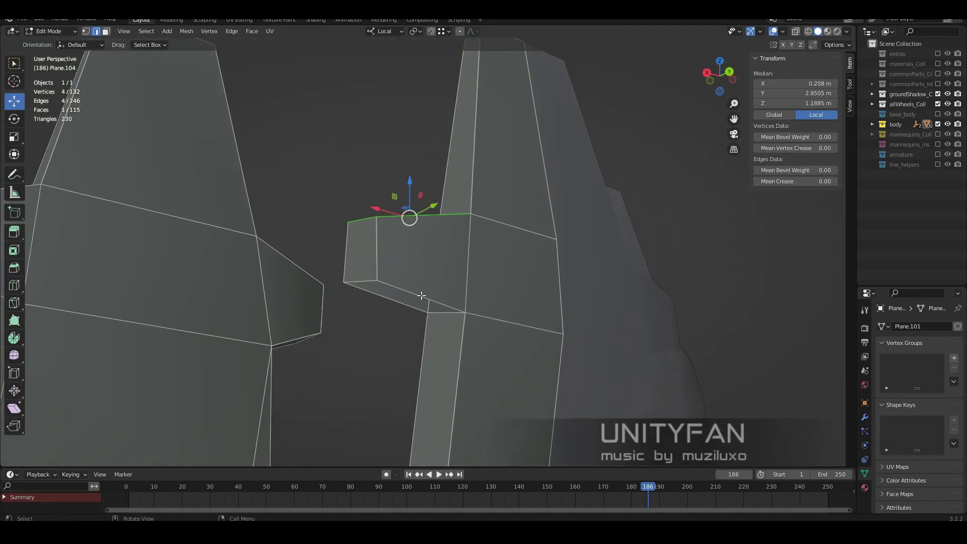
scroll(421, 295, "down", 5)
key("Tab")
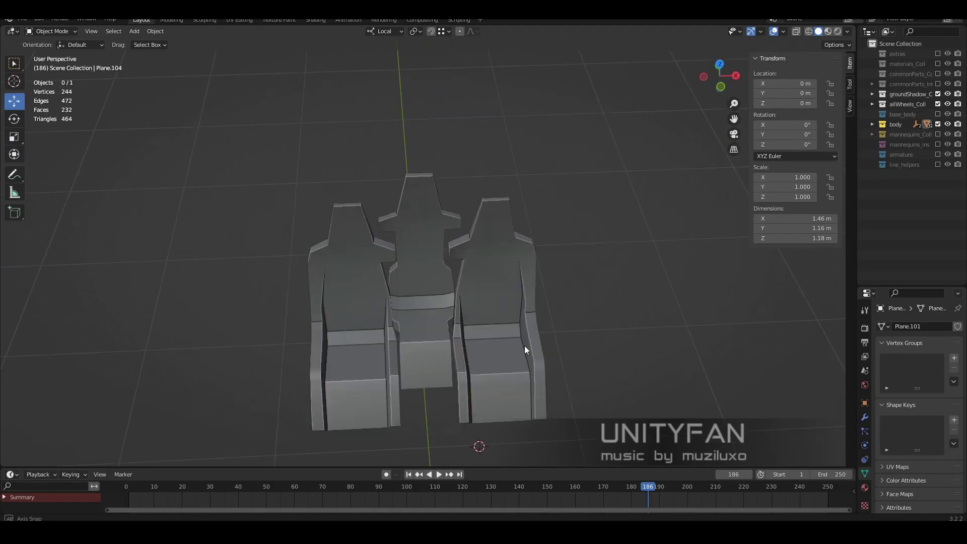
Exit local view, switch to Material Preview, and show the mannequins in the seats.
scroll(482, 300, "up", 3)
key("KP_Divide")
middle_click_drag(570, 244, 521, 273)
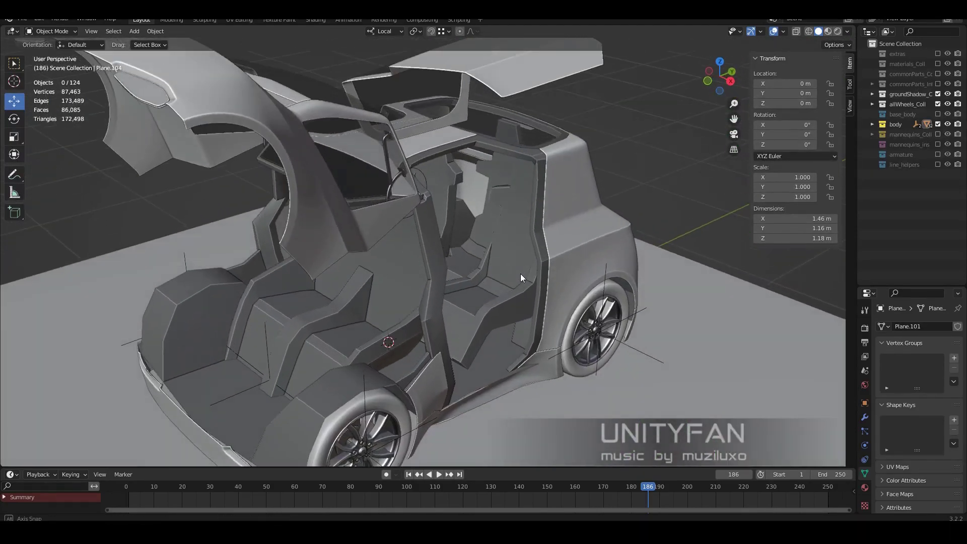
key("z")
left_click(590, 304)
middle_click_drag(626, 310, 508, 322)
scroll(416, 346, "up", 3)
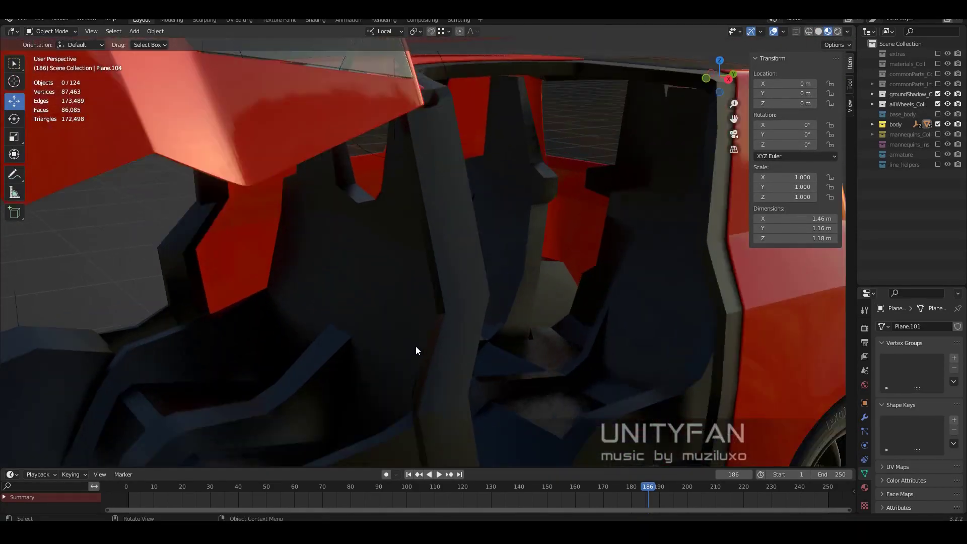
left_click(938, 144)
scroll(451, 258, "down", 3)
Inspect a seat object, then return to Solid shading and hide the mannequins.
mouse_move(451, 258)
middle_mouse_down()
mouse_move(509, 256)
mouse_move(499, 249)
mouse_move(491, 302)
middle_mouse_up()
scroll(491, 302, "up", 3)
left_click(491, 344)
scroll(488, 342, "down", 2)
middle_click_drag(484, 342, 548, 339)
scroll(496, 350, "down", 3)
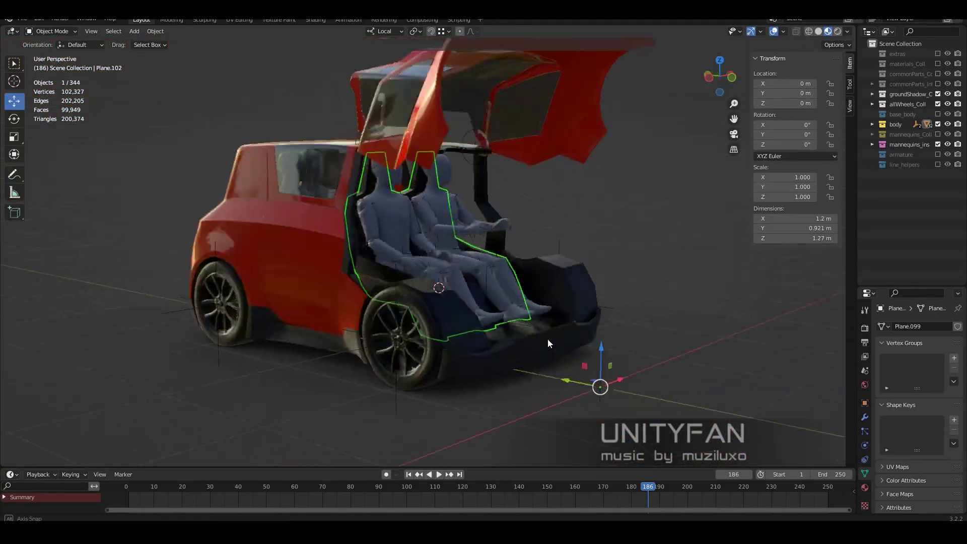
key("alt+a")
middle_click_drag(522, 240, 470, 297)
left_click(818, 31)
left_click(938, 145)
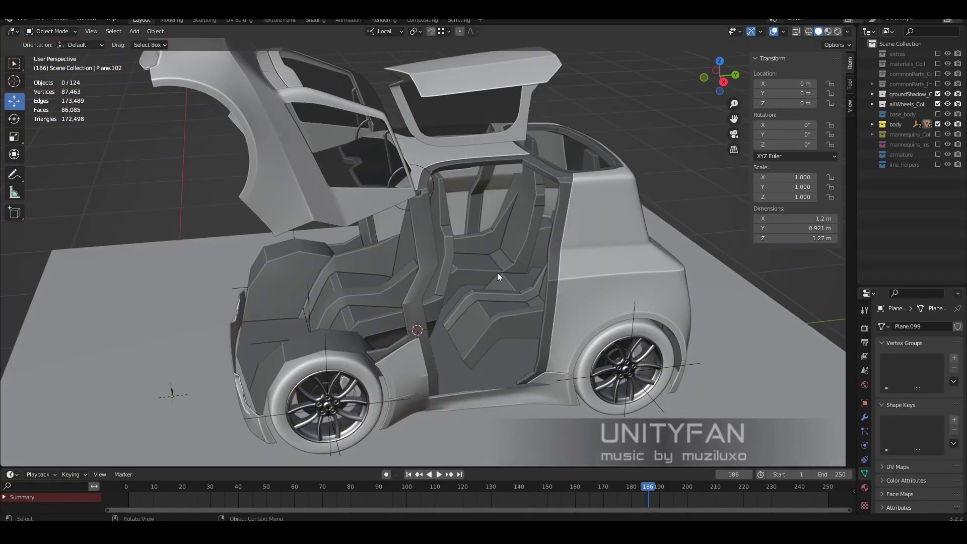
Hide and reveal a blocking body part, toggle X-ray, and inspect the car from rear and side.
scroll(497, 273, "up", 2)
left_click(588, 253)
left_click(624, 248)
key("h")
mouse_move(624, 248)
middle_mouse_down()
mouse_move(618, 256)
mouse_move(602, 194)
mouse_move(751, 203)
middle_mouse_up()
key("alt+h")
mouse_move(623, 225)
middle_mouse_down()
mouse_move(625, 295)
mouse_move(626, 196)
mouse_move(536, 224)
mouse_move(752, 132)
middle_mouse_up()
key("alt+z")
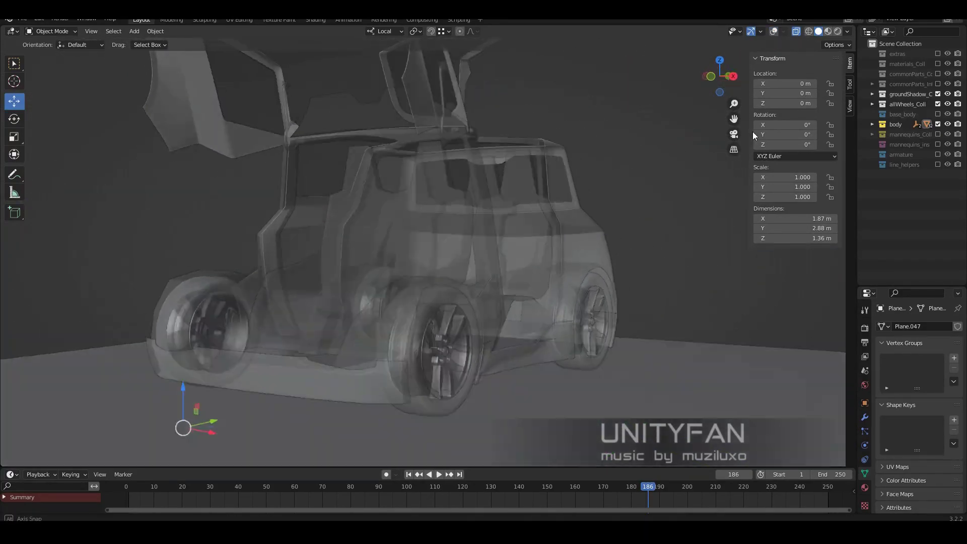
scroll(752, 131, "up", 2)
left_click(795, 31)
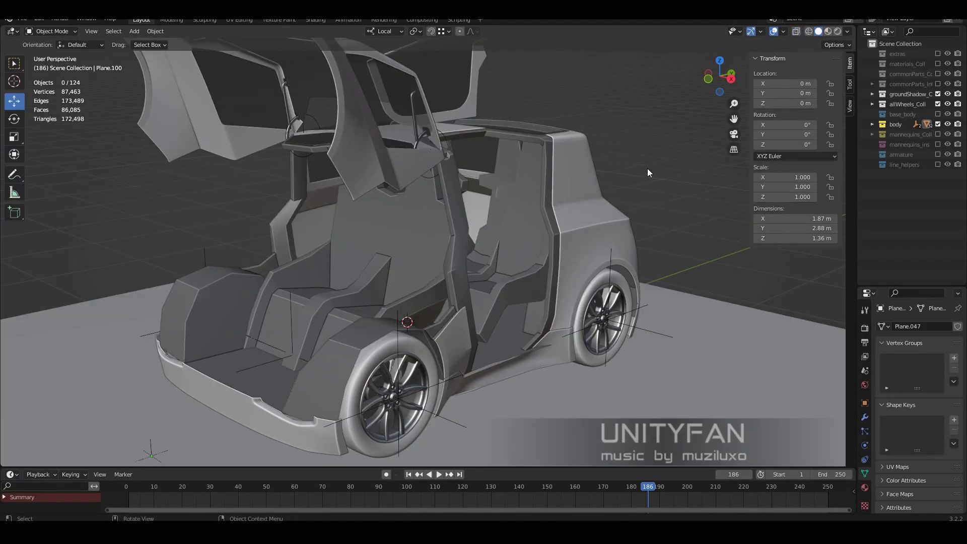
mouse_move(647, 168)
middle_mouse_down()
mouse_move(632, 183)
mouse_move(622, 297)
middle_mouse_up()
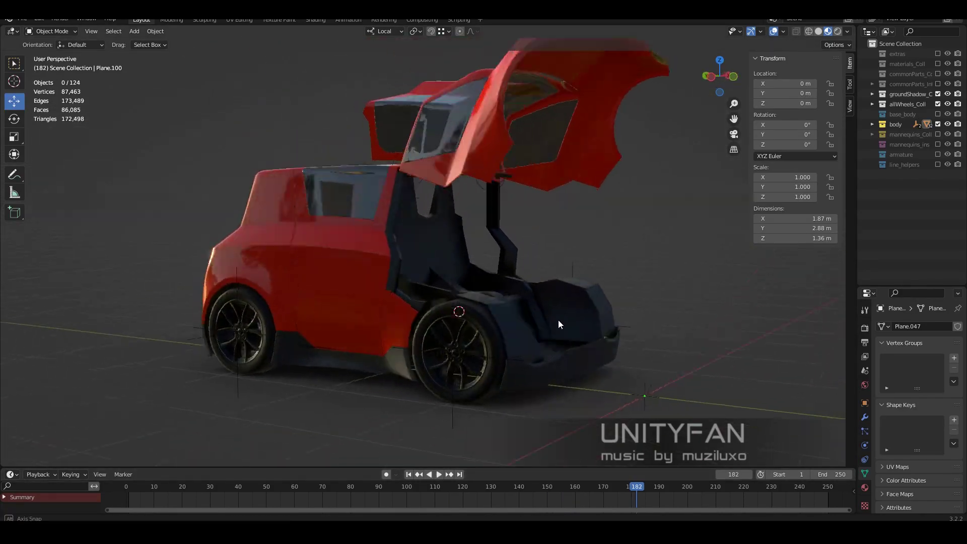
mouse_move(528, 314)
middle_mouse_down()
mouse_move(575, 302)
mouse_move(509, 306)
mouse_move(525, 351)
middle_mouse_up()
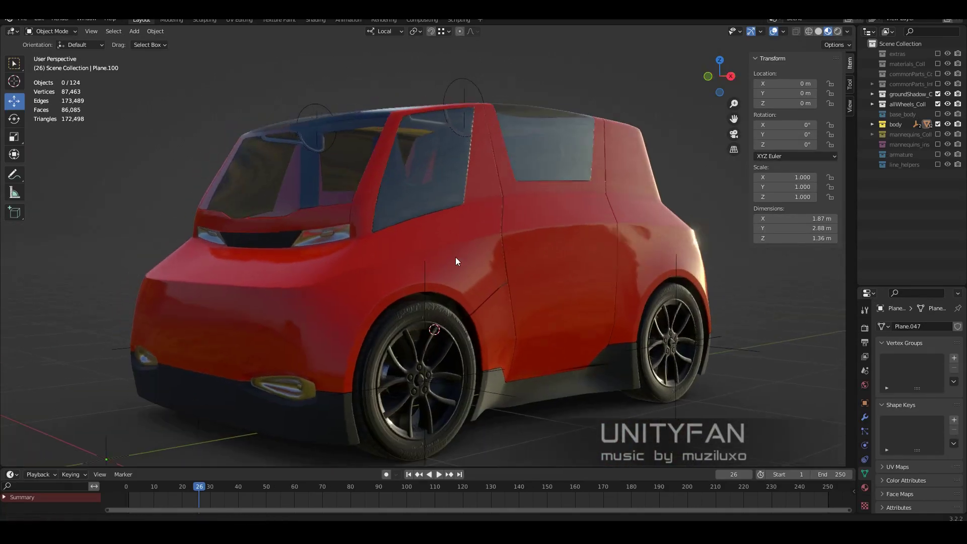
mouse_move(456, 258)
middle_mouse_down()
mouse_move(491, 298)
mouse_move(624, 287)
mouse_move(476, 245)
middle_mouse_up()
Edit the door-pillar body panel in Solid shading and select the face loop along its strip.
left_click(477, 245)
key("Tab")
scroll(453, 280, "up", 3)
scroll(440, 285, "up", 3)
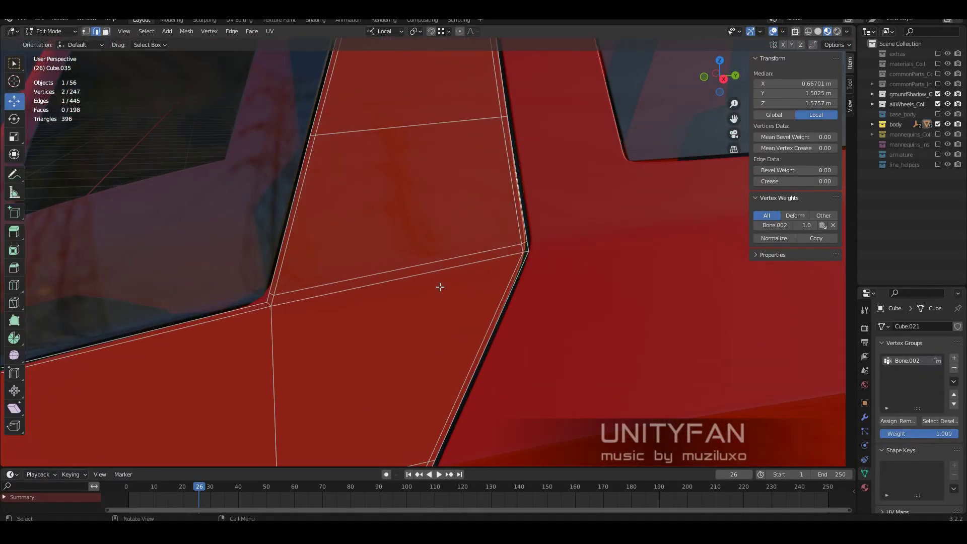
key("z")
key("1")
key("a")
scroll(480, 268, "up", 3)
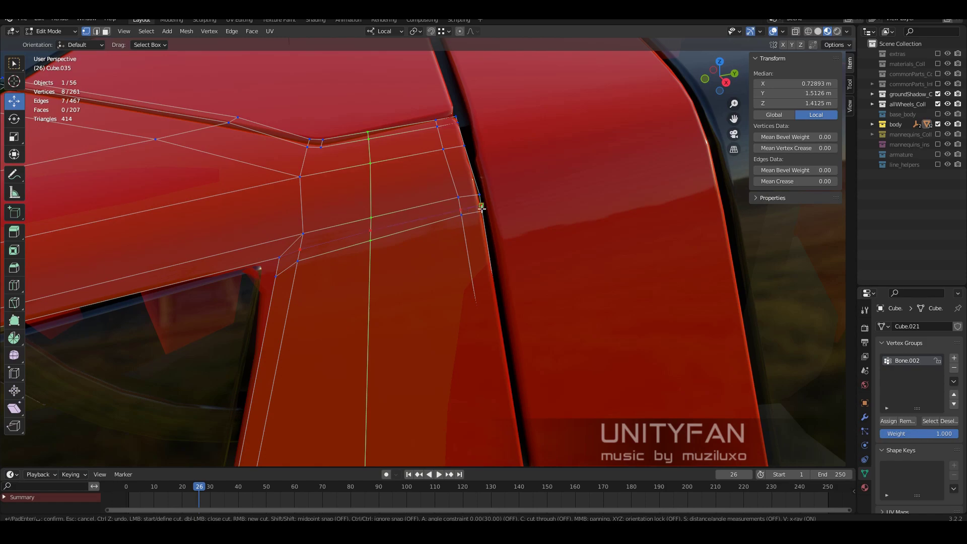
key("3")
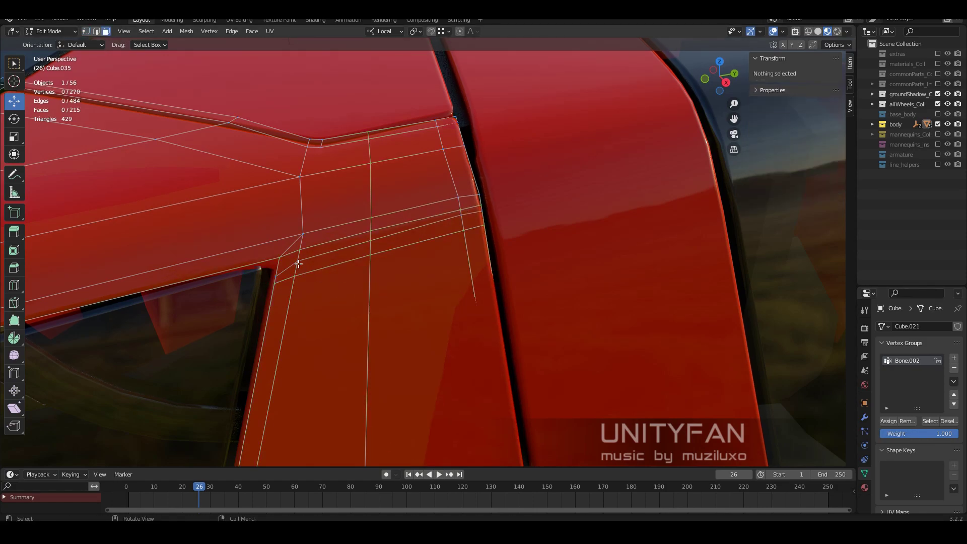
left_click(301, 259, "alt")
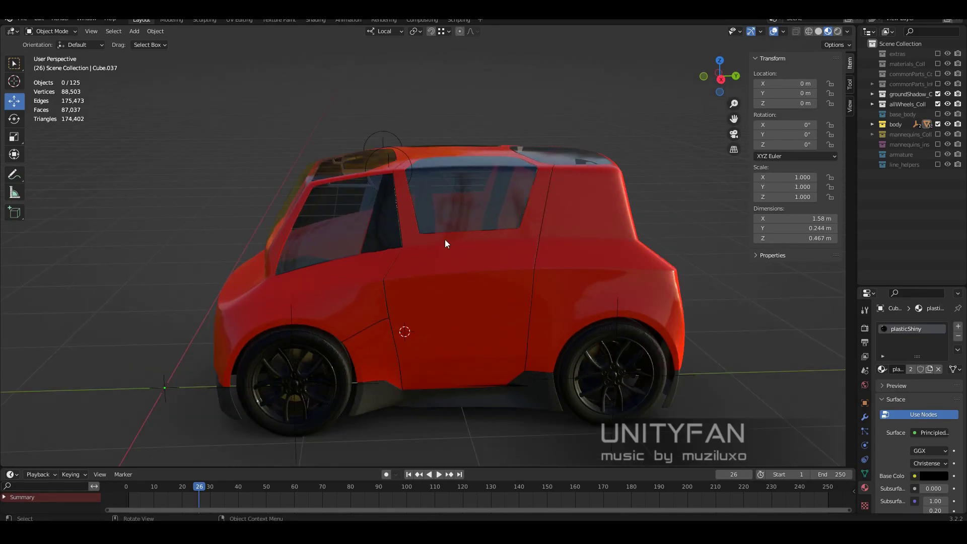
Knife-cut a new edge along the door seam in the side view.
key("w")
key("1")
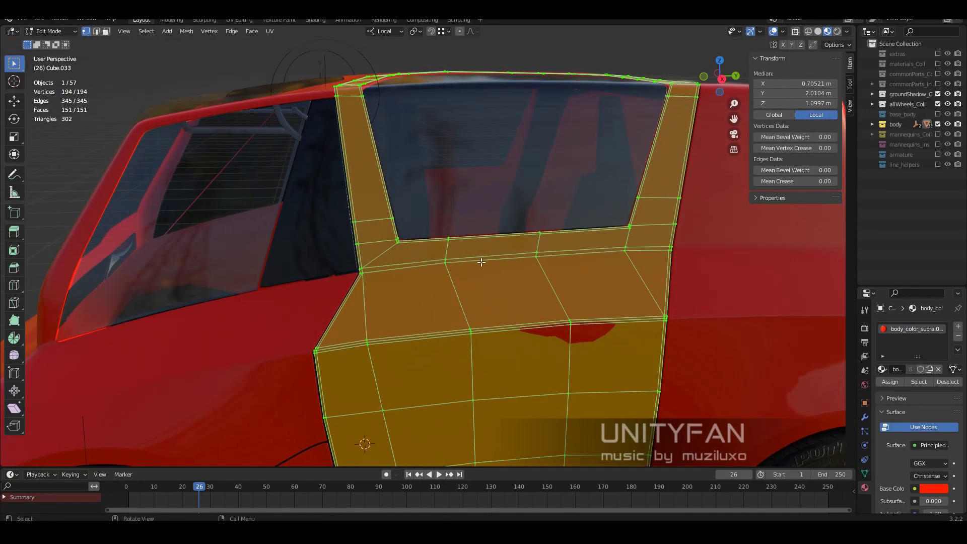
key("KP_3")
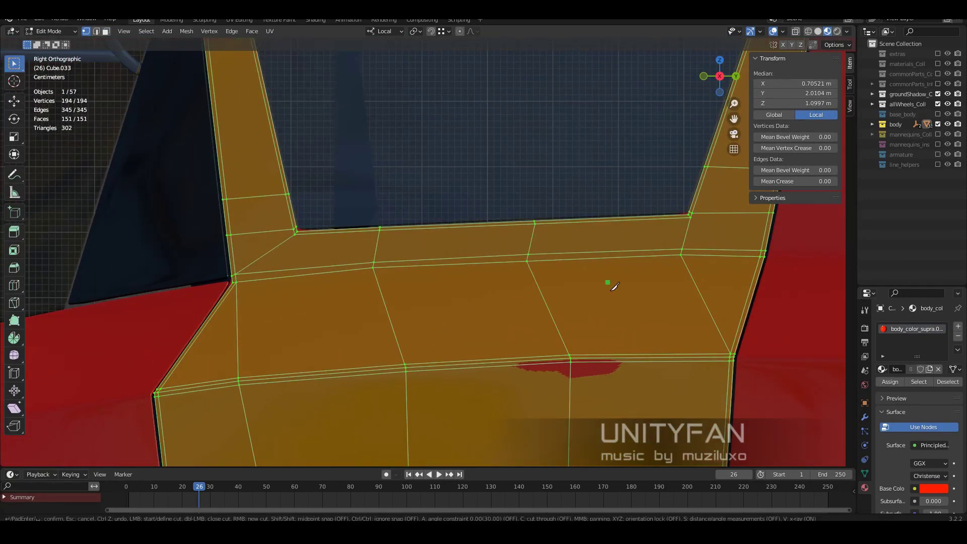
scroll(596, 247, "up", 3)
left_click(564, 328)
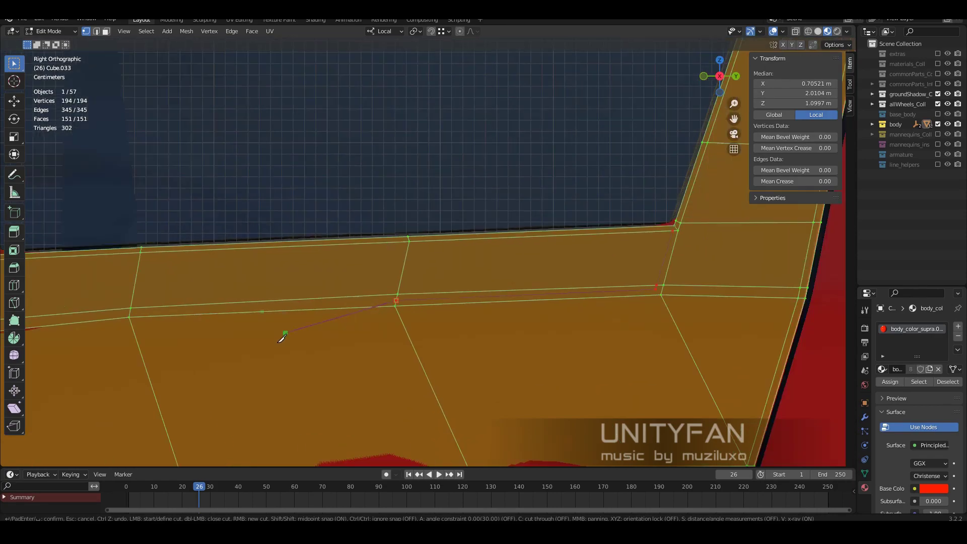
middle_click_drag(464, 323, 362, 302, "shift")
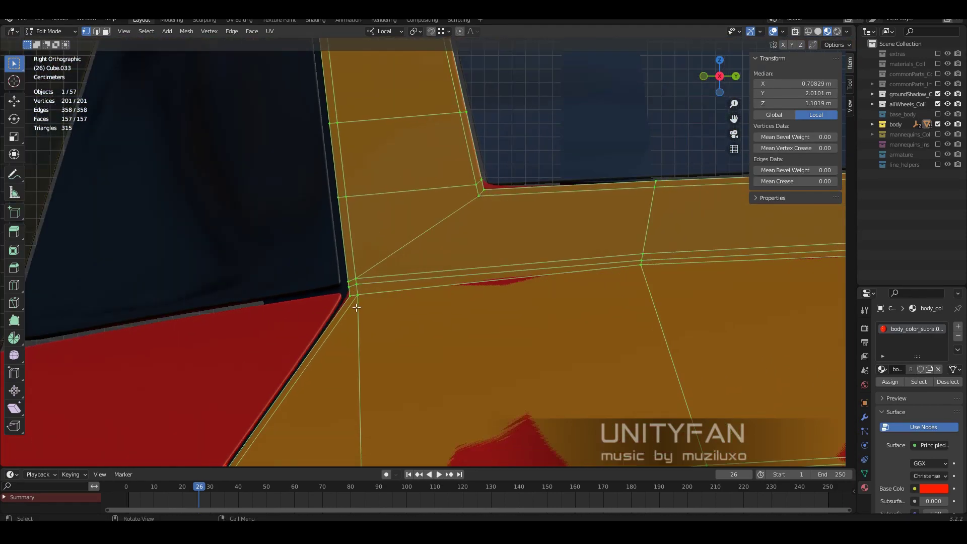
scroll(336, 300, "up", 2)
middle_click_drag(352, 322, 298, 297, "shift")
scroll(298, 297, "up", 3)
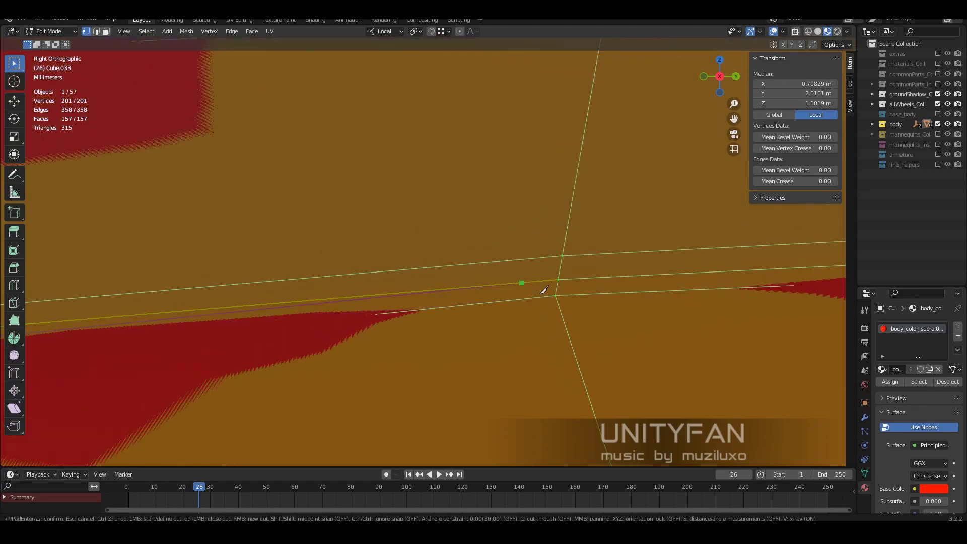
scroll(545, 287, "down", 3)
scroll(485, 285, "up", 3)
left_click(572, 302)
scroll(572, 302, "down", 3)
scroll(257, 332, "up", 2)
middle_click_drag(256, 332, 613, 303, "shift")
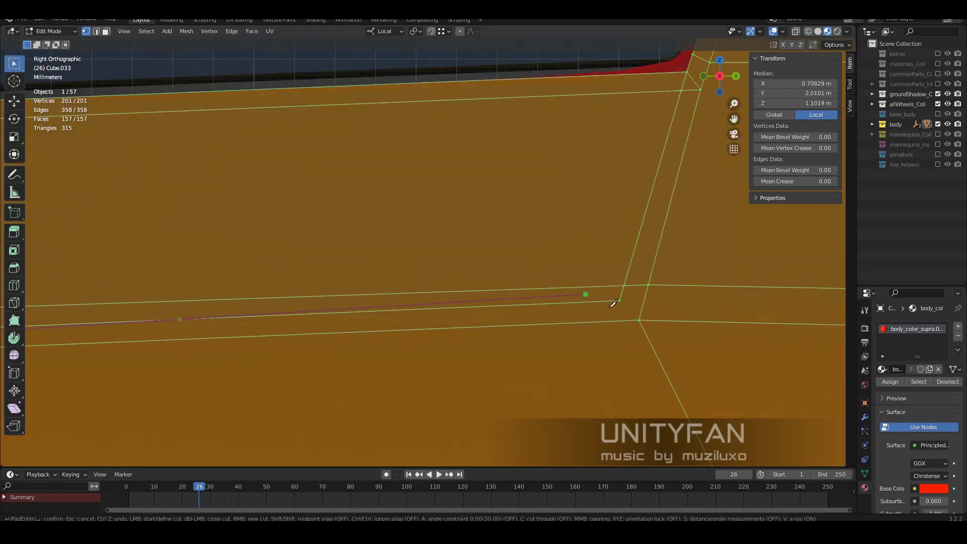
left_click(640, 322)
key("Return")
Reposition a pillar vertex, dissolve the vertical face strip, and delete the horizontal strip's faces.
scroll(636, 308, "down", 1)
scroll(475, 367, "down", 1)
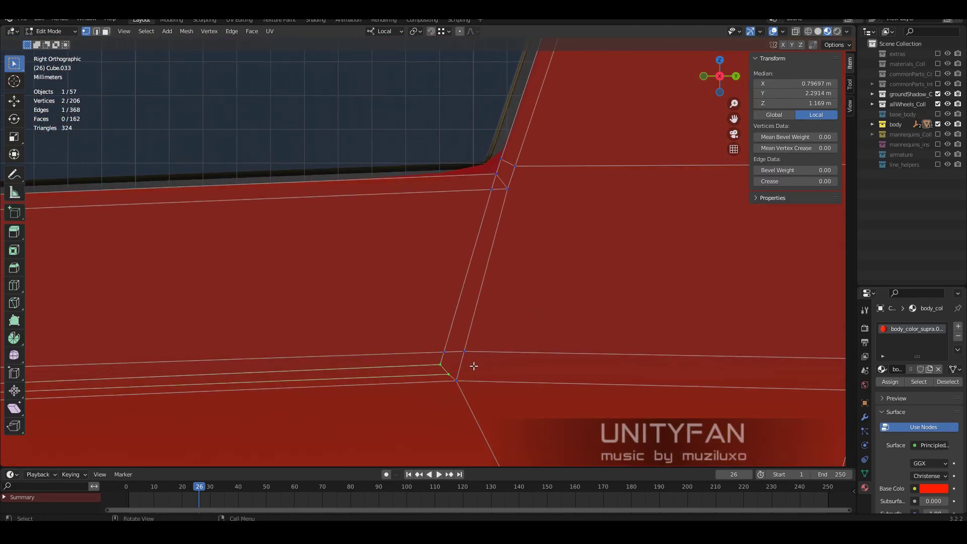
scroll(482, 279, "down", 1)
left_click(445, 353)
scroll(445, 354, "up", 1)
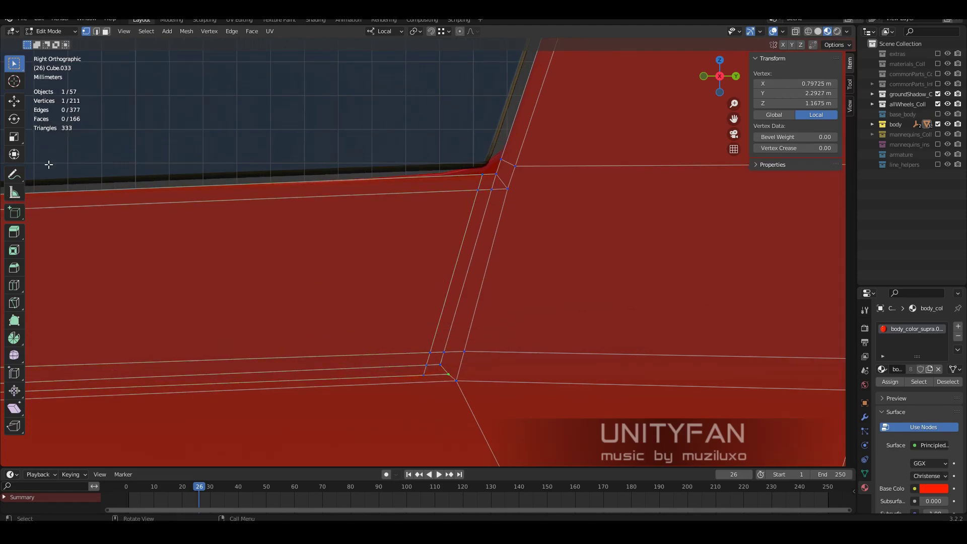
left_click(483, 384)
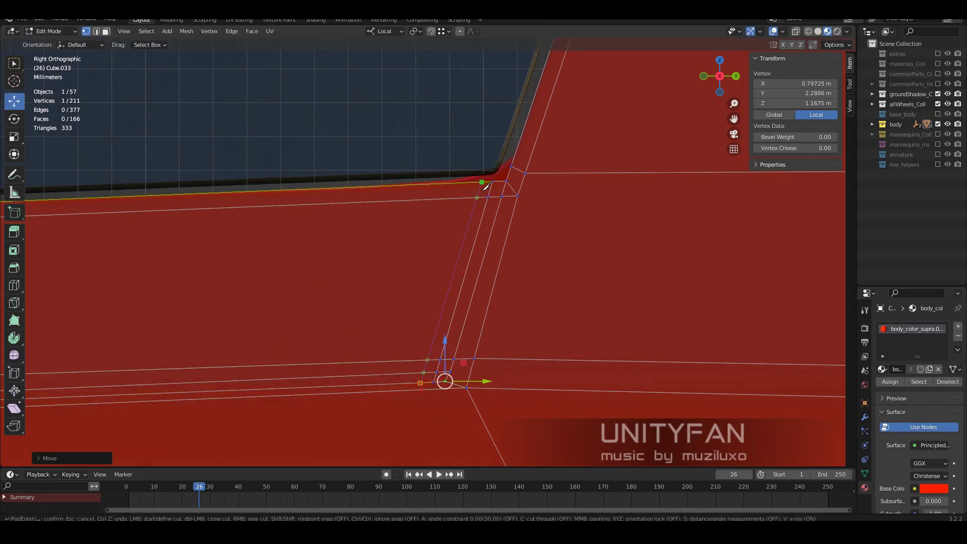
key("ctrl+x")
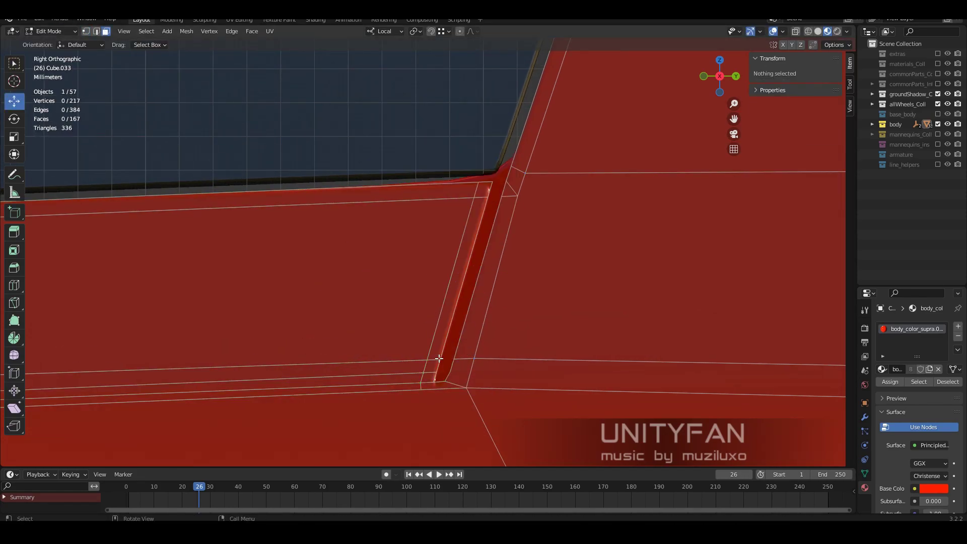
left_click(438, 292, "alt")
scroll(322, 250, "up", 2)
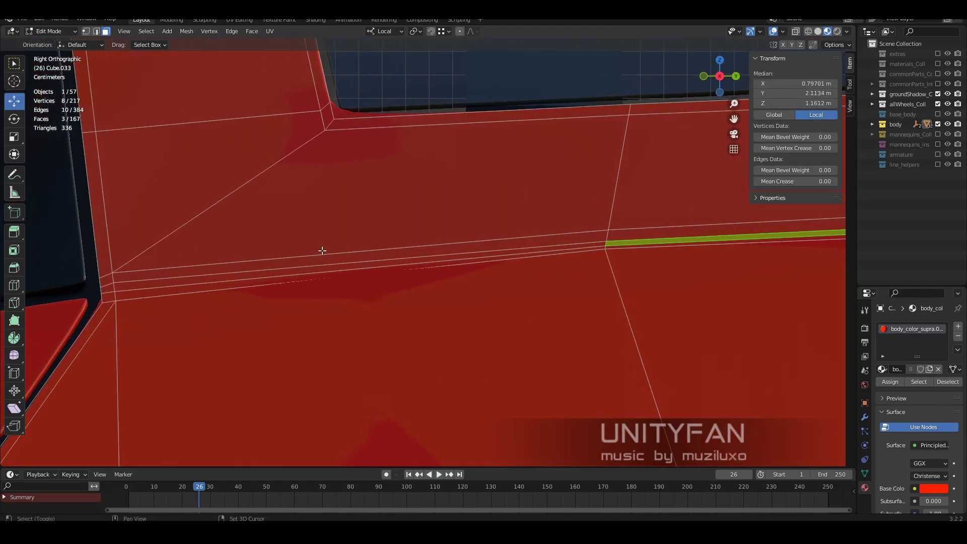
scroll(322, 250, "down", 2)
key("x")
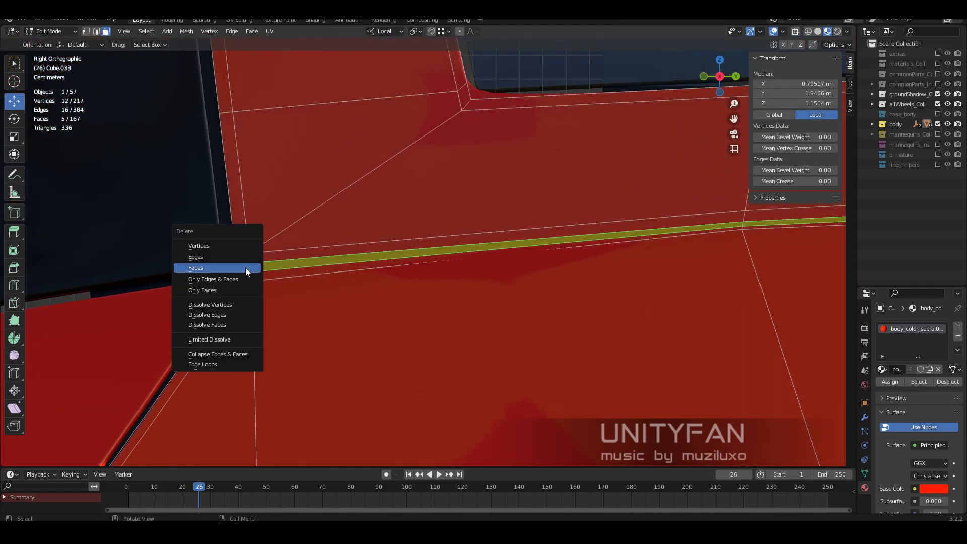
left_click(247, 266)
scroll(202, 99, "up", 3)
scroll(450, 243, "down", 5)
Slide a pillar vertex along Y and cut a new line across the pillar.
middle_click_drag(450, 242, 472, 299)
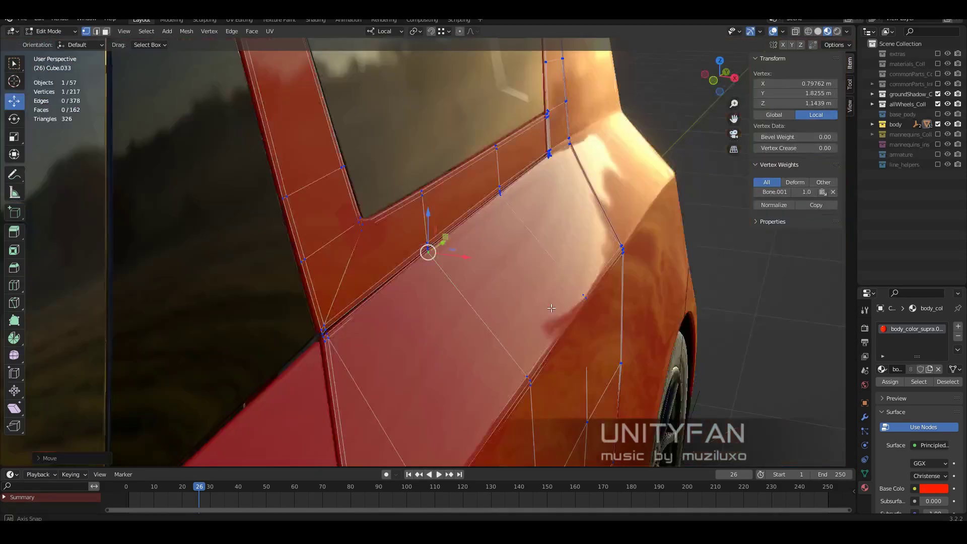
key("Tab")
scroll(471, 299, "up", 5)
key("Tab")
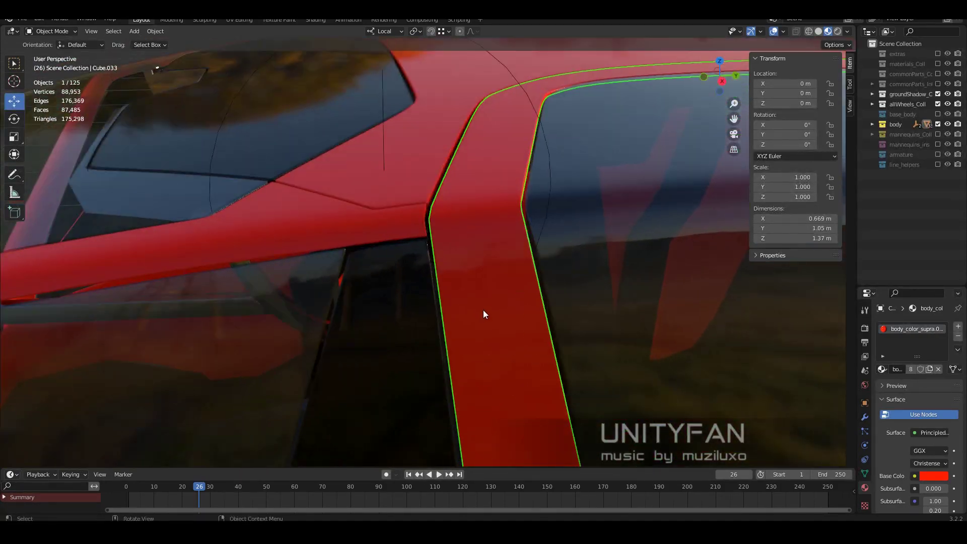
key("KP_3")
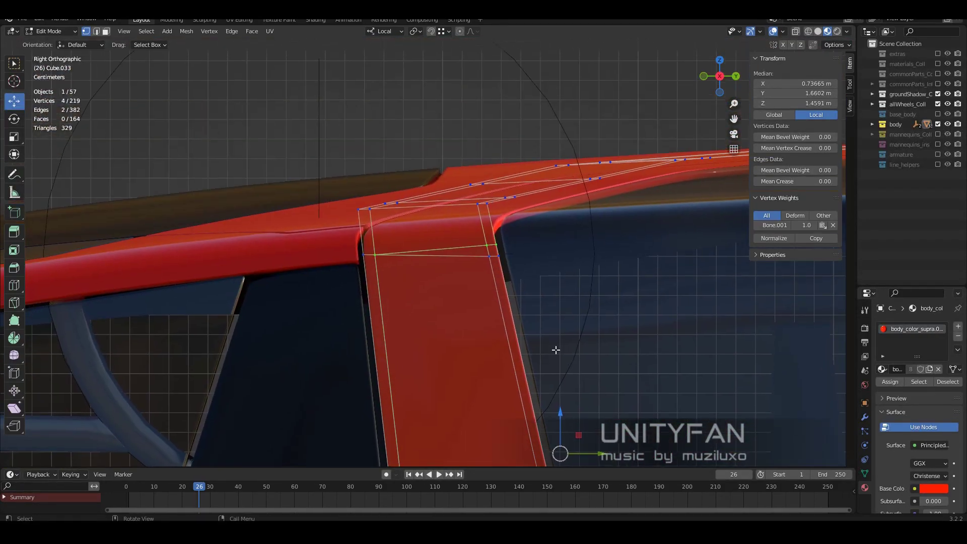
left_click(315, 255)
key("g")
key("y")
key("y")
left_click(556, 250)
key("Return")
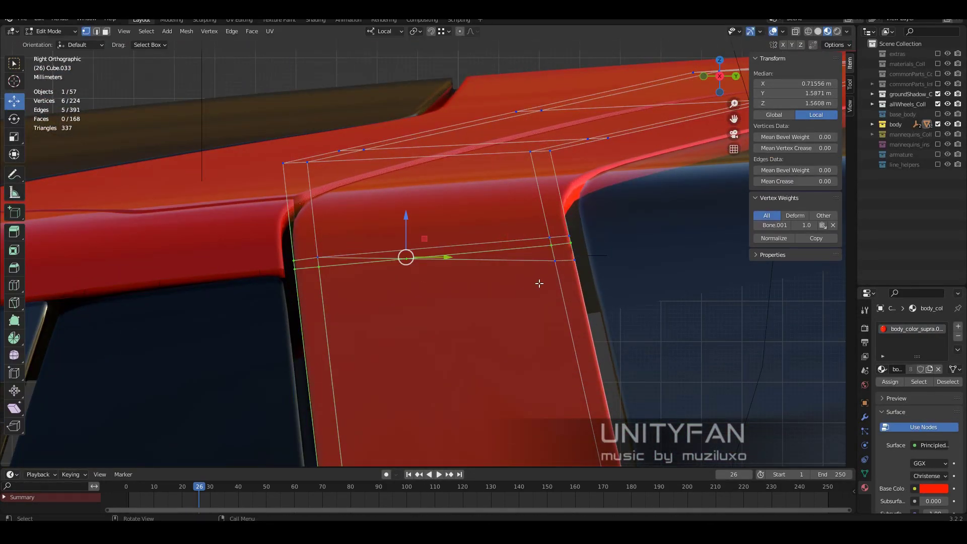
Dissolve the extra edge and delete the face loop across the pillar to open a gap.
key("k")
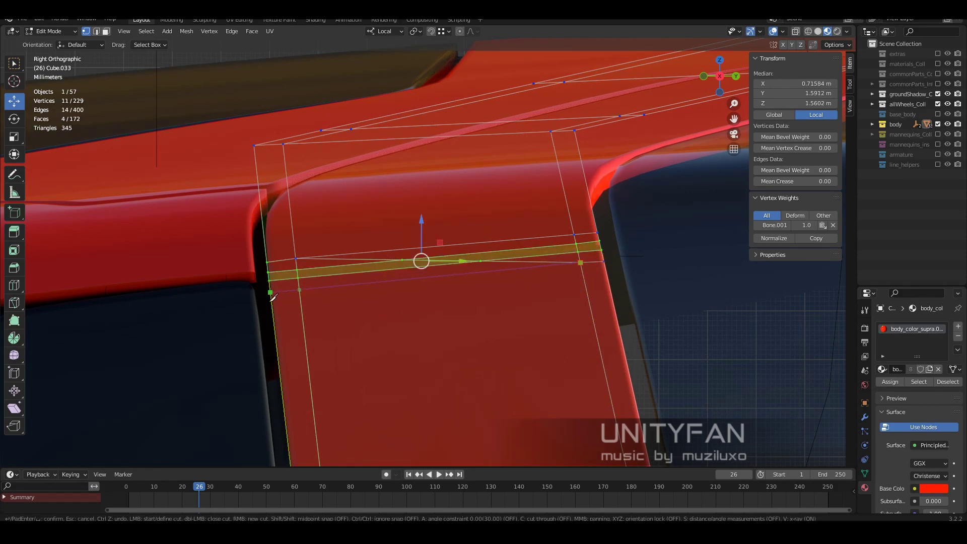
key("x")
left_click(494, 310)
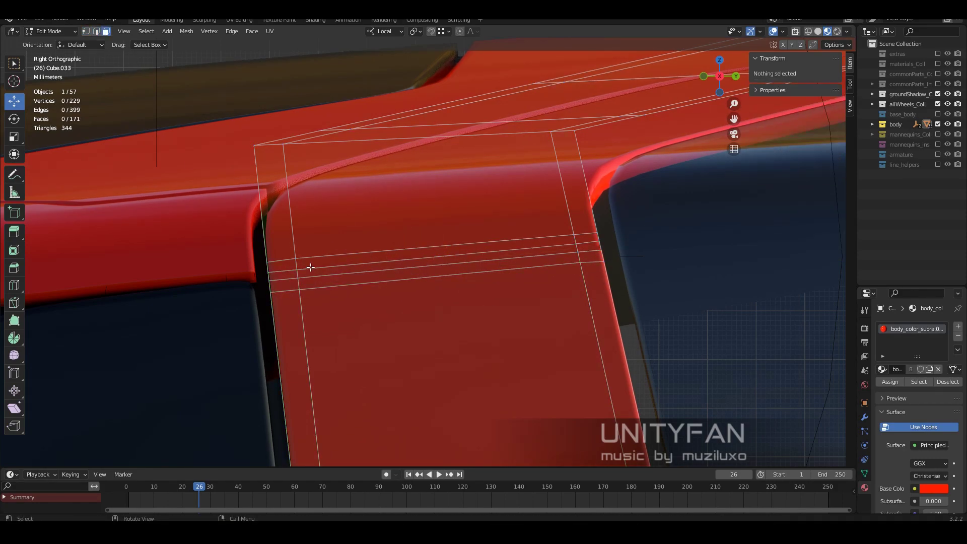
left_click(310, 268, "alt")
key("x")
left_click(262, 231)
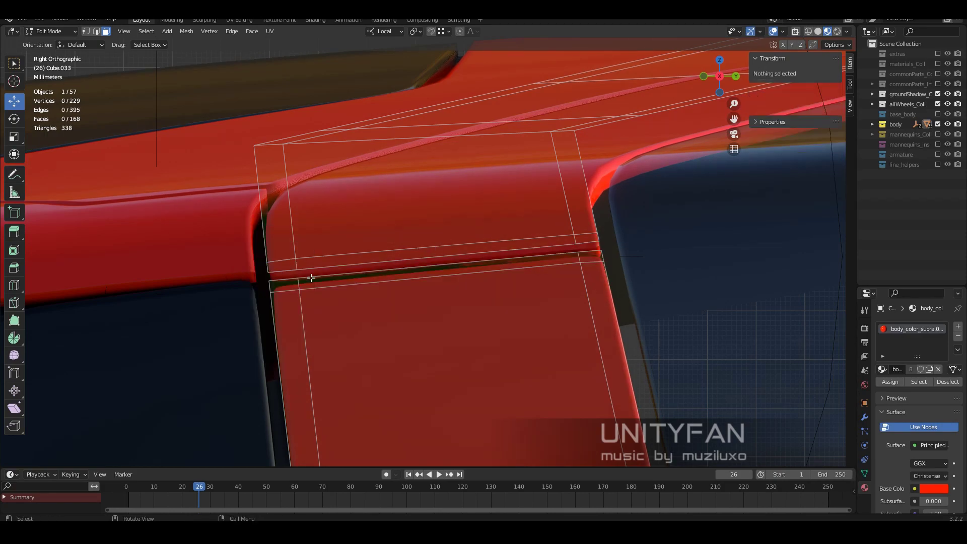
scroll(376, 244, "down", 5)
Select the grown window-frame faces, return to Object Mode, and select the side window glass.
mouse_move(311, 277)
middle_mouse_down()
mouse_move(376, 244)
mouse_move(393, 251)
middle_mouse_up()
left_click(247, 227)
key("ctrl+KP_Add")
key("ctrl+KP_Add")
key("ctrl+KP_Add")
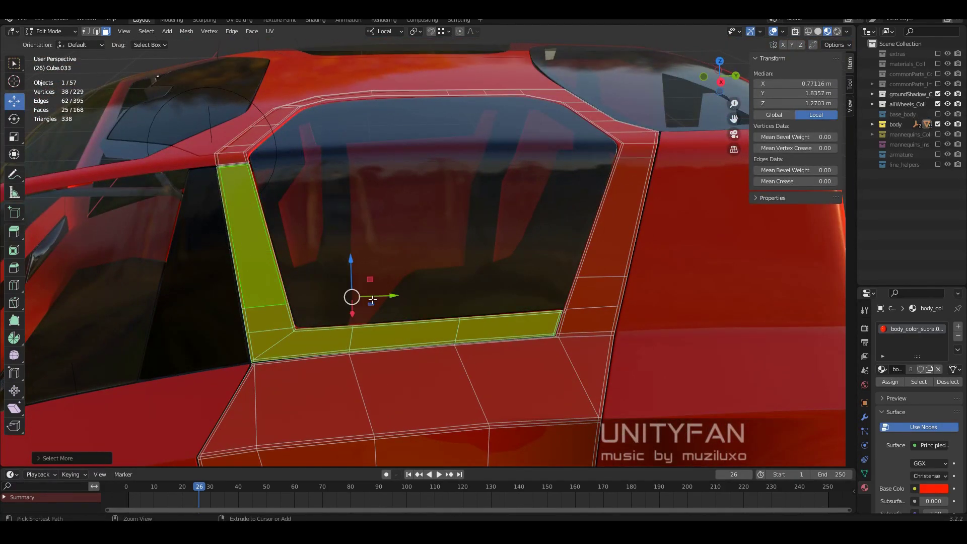
key("Tab")
scroll(372, 299, "down", 3)
mouse_move(372, 299)
middle_mouse_down()
mouse_move(350, 346)
mouse_move(469, 309)
middle_mouse_up()
left_click(349, 345)
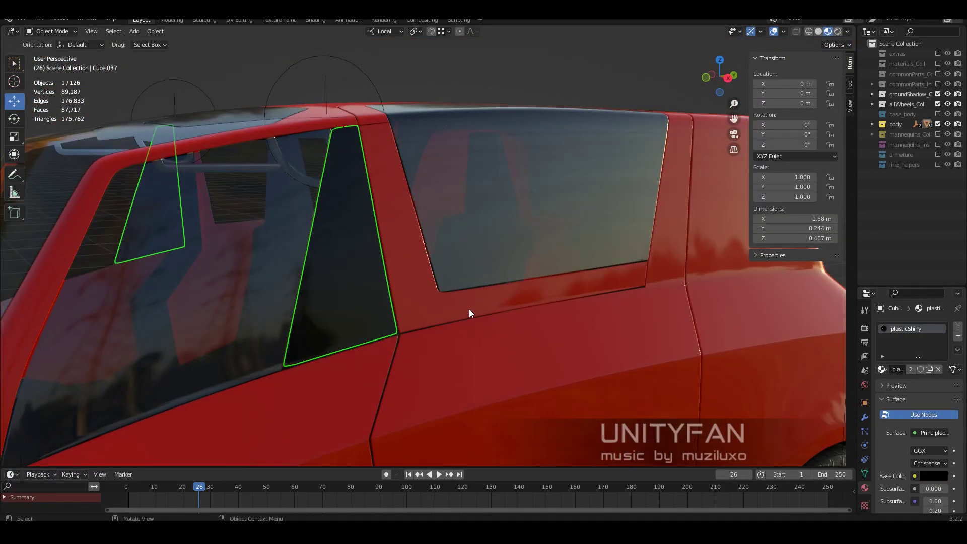
Show the interior collection and delete the old door object.
scroll(452, 325, "down", 5)
mouse_move(555, 320)
middle_mouse_down()
mouse_move(486, 343)
mouse_move(724, 363)
mouse_move(458, 265)
middle_mouse_up()
left_click(458, 265)
scroll(458, 265, "up", 2)
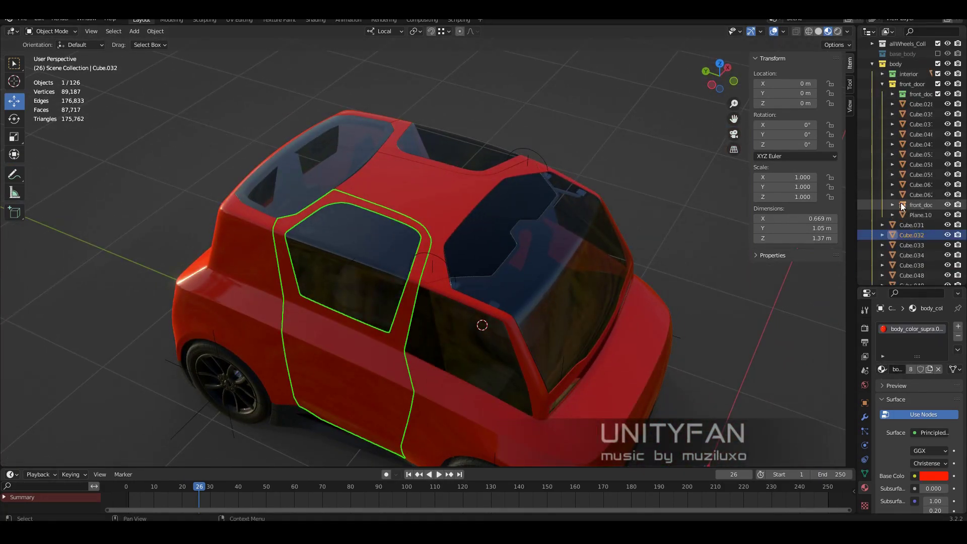
left_click(881, 134)
left_click(938, 135)
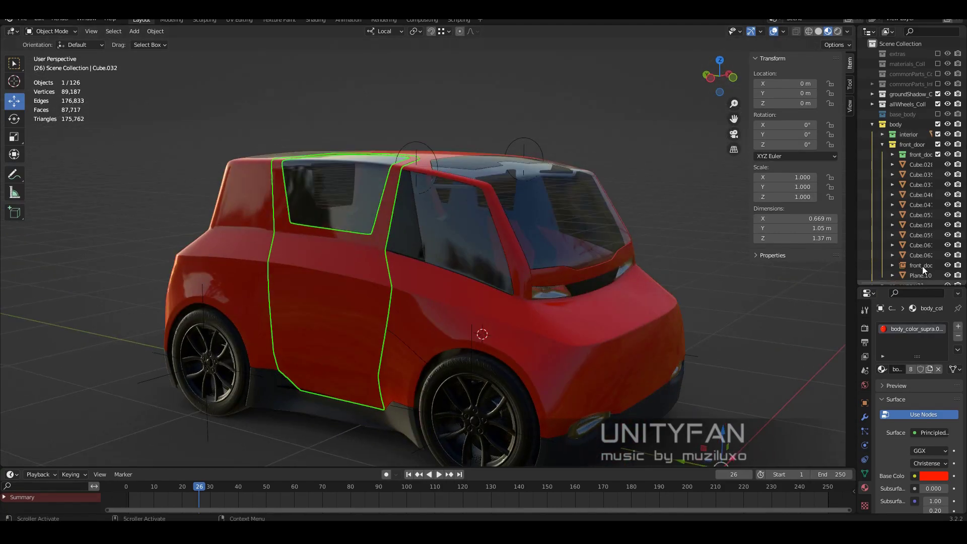
key("Delete")
Add a Mirror modifier to the front door body piece, move it to the top of the stack, and apply it.
mouse_move(346, 249)
middle_mouse_down()
mouse_move(552, 232)
mouse_move(383, 310)
mouse_move(388, 284)
middle_mouse_up()
left_click(482, 300)
mouse_move(482, 300)
middle_mouse_down()
mouse_move(530, 342)
mouse_move(637, 377)
mouse_move(704, 368)
middle_mouse_up()
left_click(882, 342)
left_click(920, 327)
left_click(739, 189)
left_click(935, 343)
left_click(899, 389)
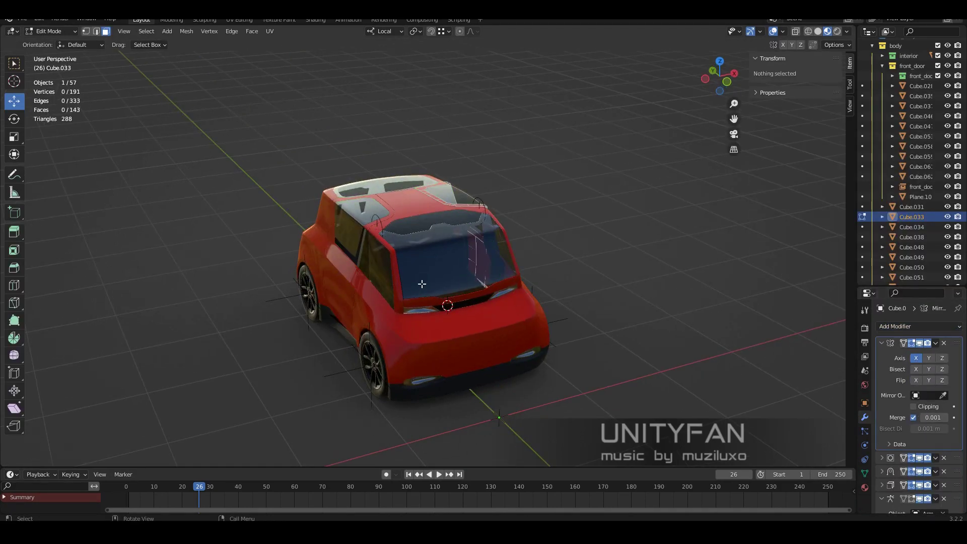
left_click(935, 343)
left_click(890, 354)
Separate the door faces from the body mesh into their own object.
key("Tab")
key("p")
left_click(367, 213)
key("Tab")
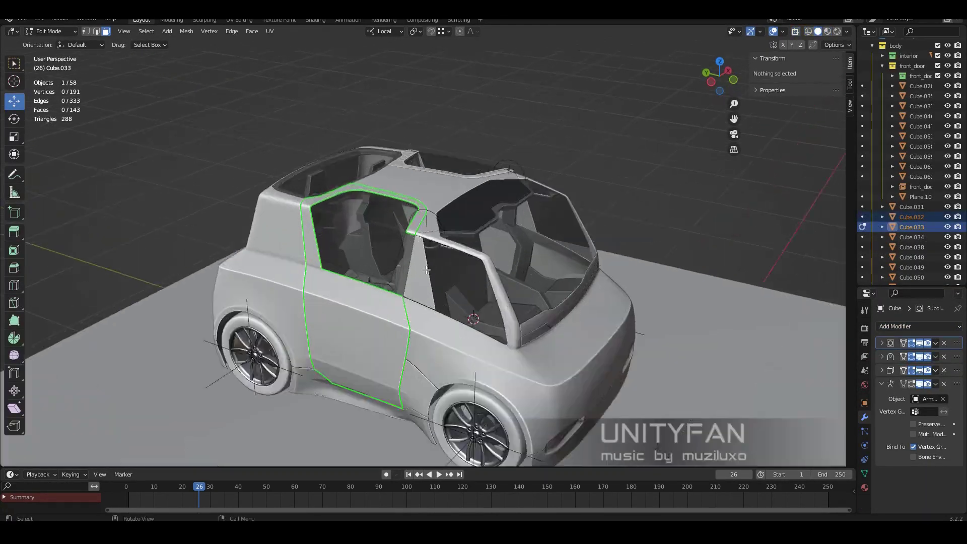
left_click(364, 311)
left_click(328, 226)
left_click(864, 473)
scroll(375, 283, "down", 3)
left_click(334, 329)
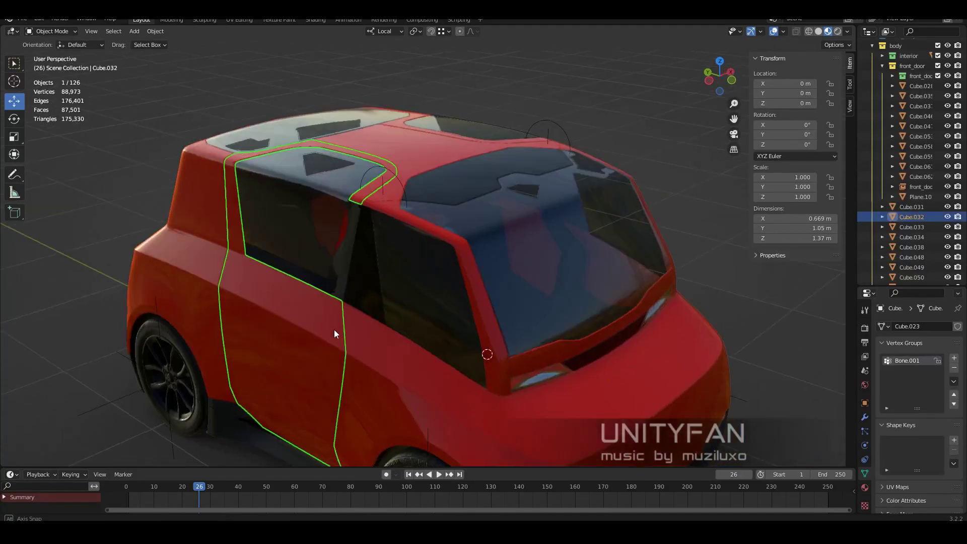
Clear the new door's parent, test the door opening on the timeline, and give the door a Mirror modifier.
mouse_move(222, 499)
left_mouse_down()
mouse_move(270, 483)
mouse_move(363, 484)
mouse_move(210, 486)
left_mouse_up()
key("alt+p")
left_click(372, 422)
middle_click_drag(448, 375, 598, 352)
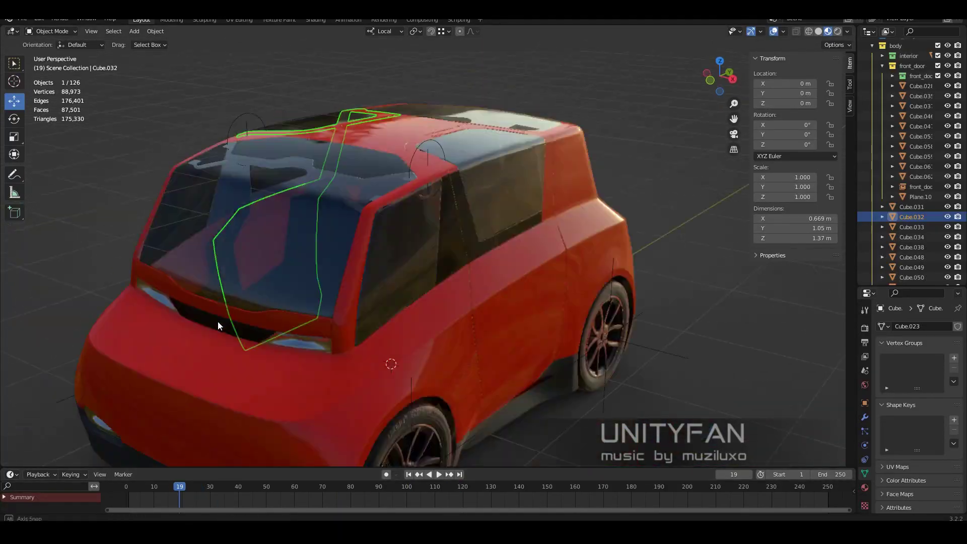
left_click(919, 326)
left_click(751, 200)
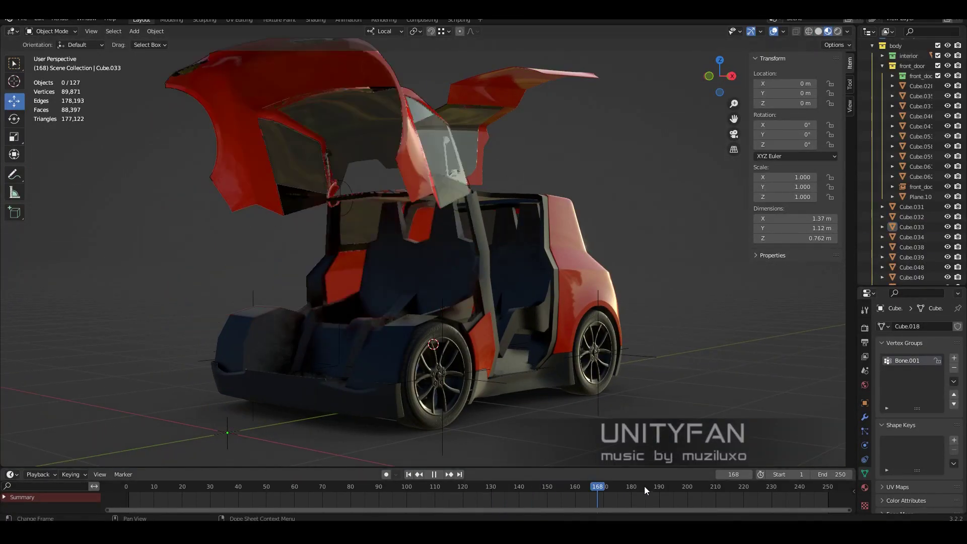
Set the right view to plain Solid shading beside the red textured view, zooming both and widening the right one.
mouse_move(594, 443)
middle_mouse_down()
mouse_move(551, 403)
mouse_move(263, 382)
mouse_move(395, 382)
mouse_move(252, 380)
mouse_move(228, 396)
mouse_move(379, 351)
mouse_move(459, 390)
mouse_move(455, 409)
mouse_move(590, 319)
middle_mouse_up()
key("n")
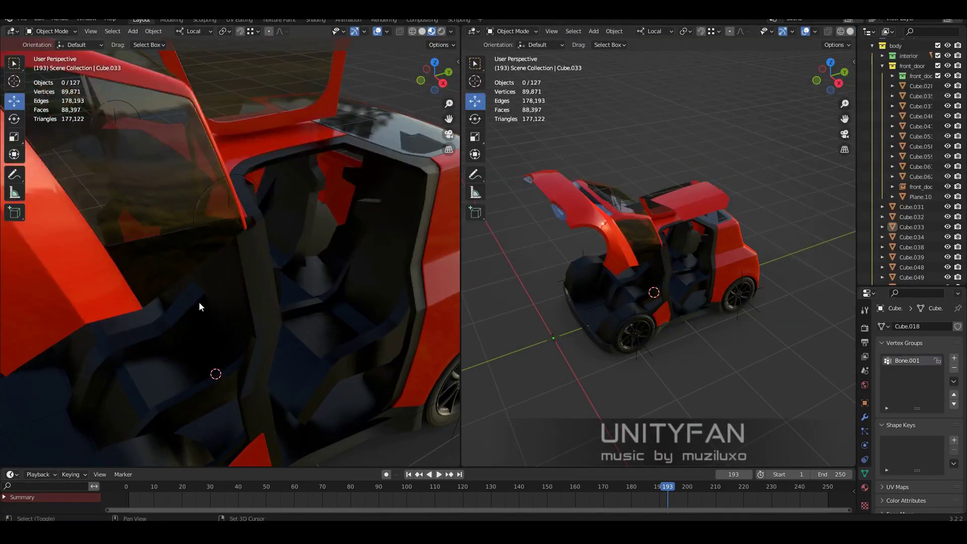
scroll(222, 292, "down", 5)
scroll(655, 330, "up", 5)
left_click(850, 31)
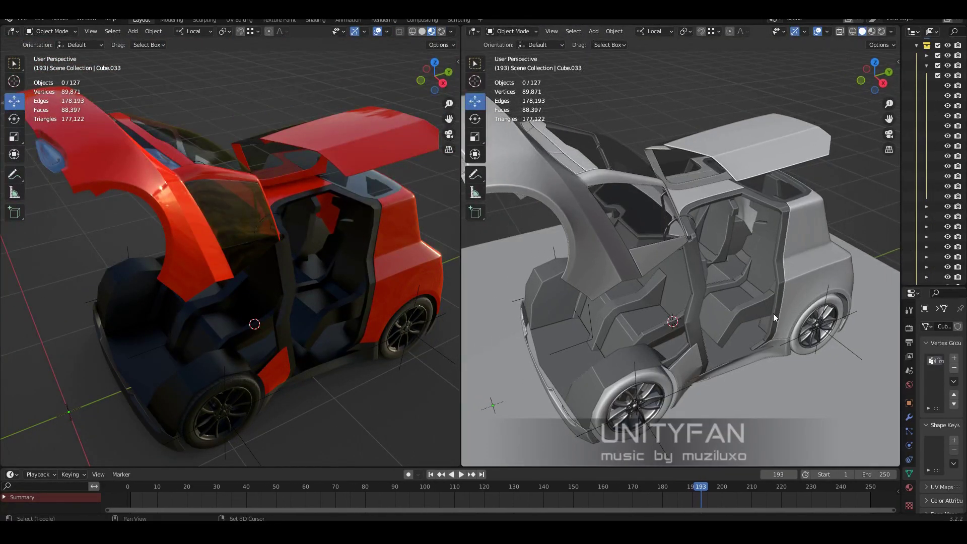
scroll(772, 314, "up", 2)
scroll(766, 357, "up", 2)
scroll(292, 339, "up", 2)
scroll(283, 362, "up", 2)
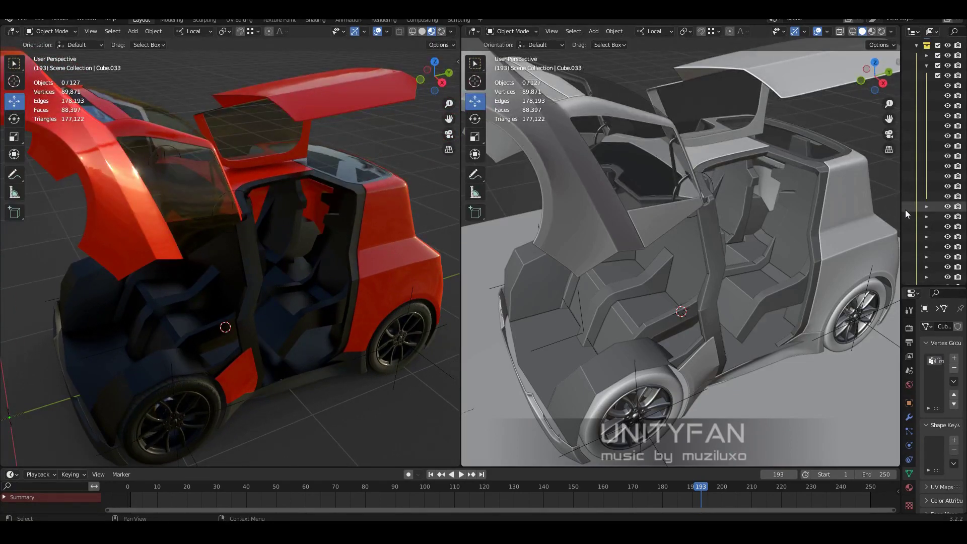
left_click_drag(905, 210, 913, 211)
Open the File menu.
left_click(22, 19)
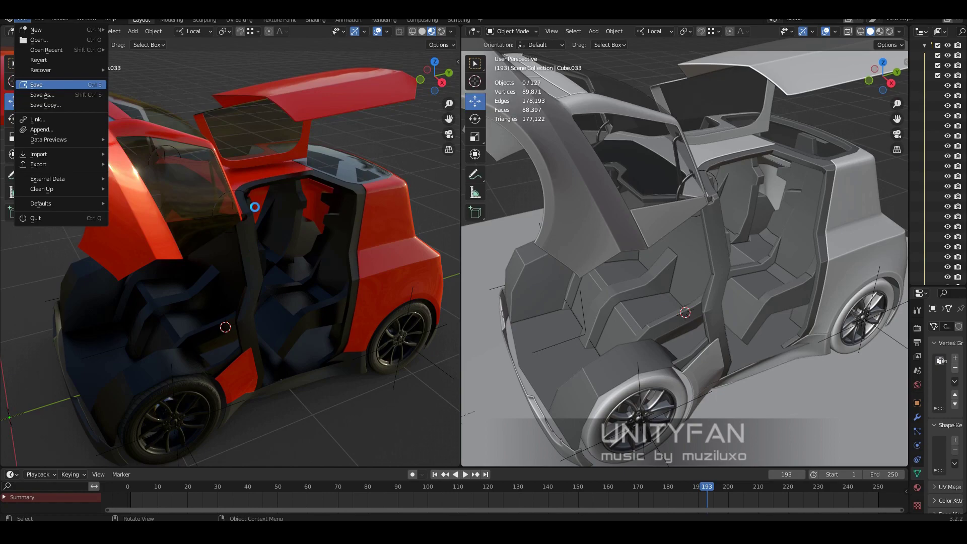
Save the .blend file with Ctrl+S and stop the screen recording.
key("ctrl+s")
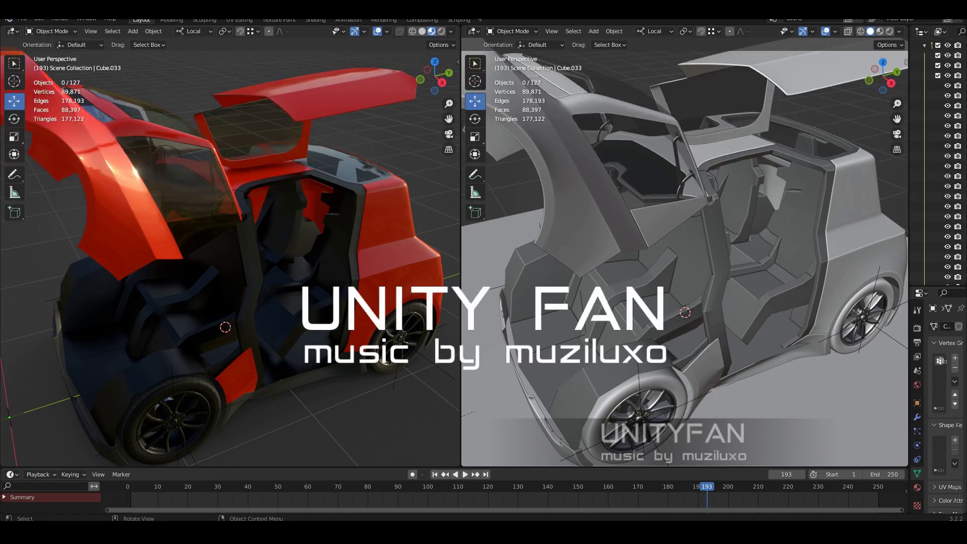
key("alt+z")
left_click(497, 183)
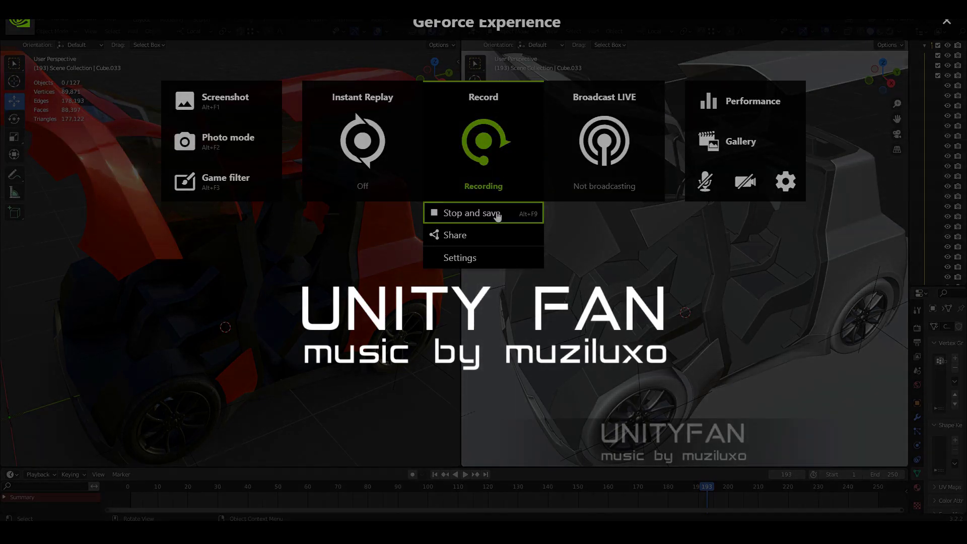
left_click(494, 212)
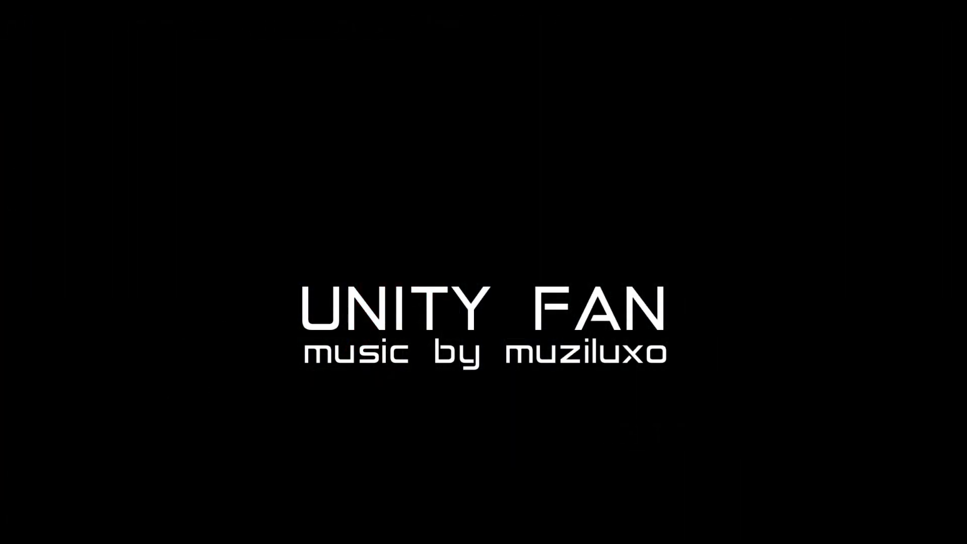